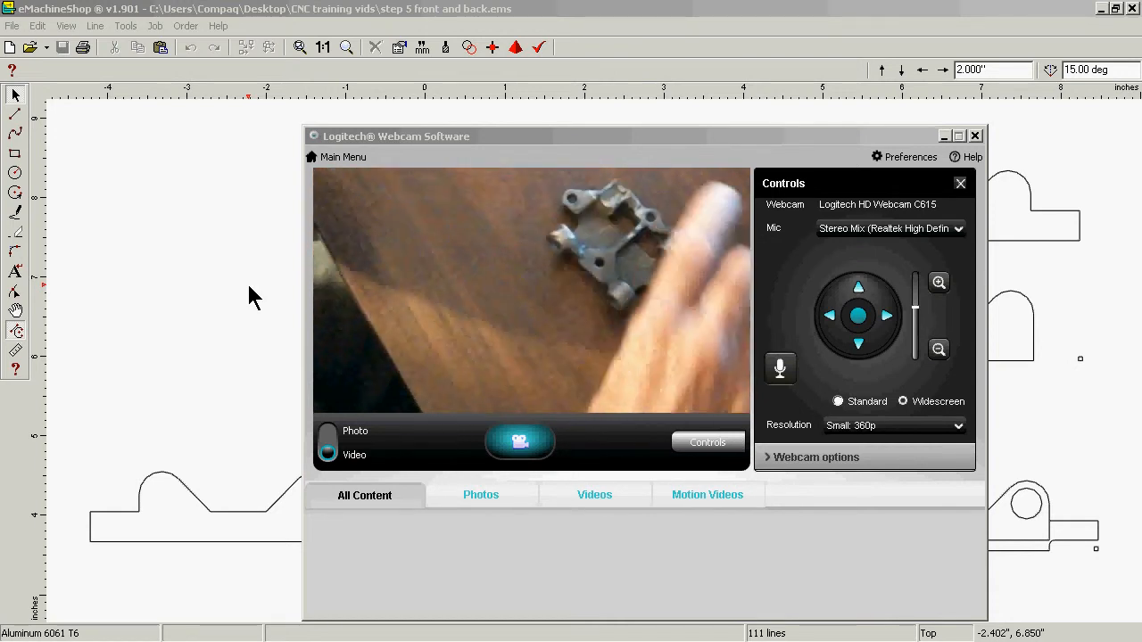
Reopen rockerbase1.ems and fit the view to the Front and Top drawings
click(253, 297)
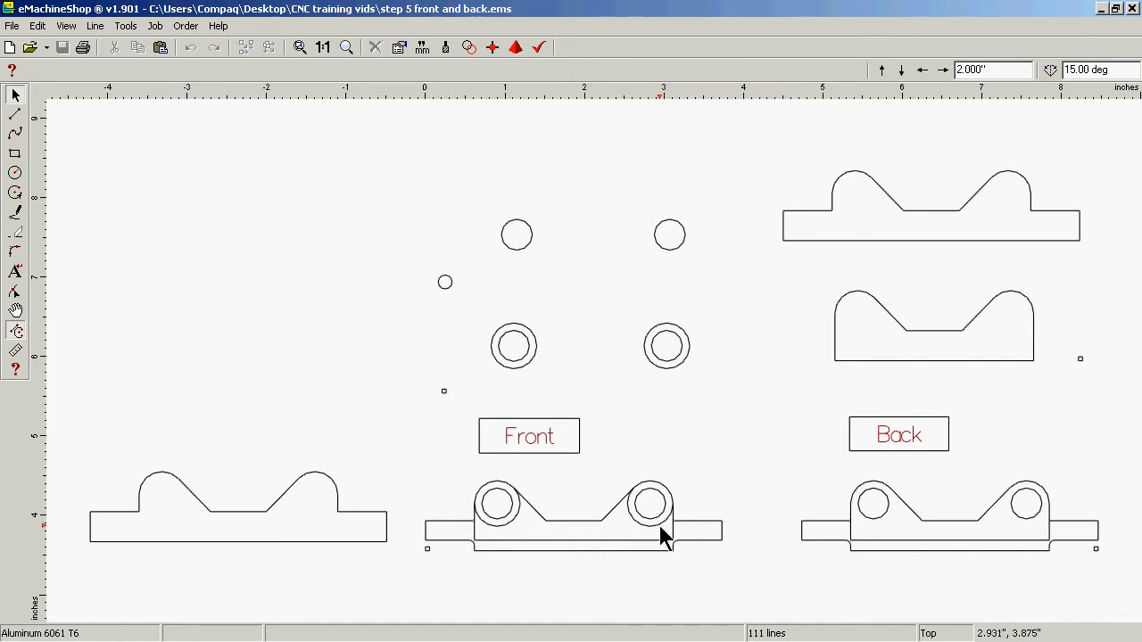
click(13, 25)
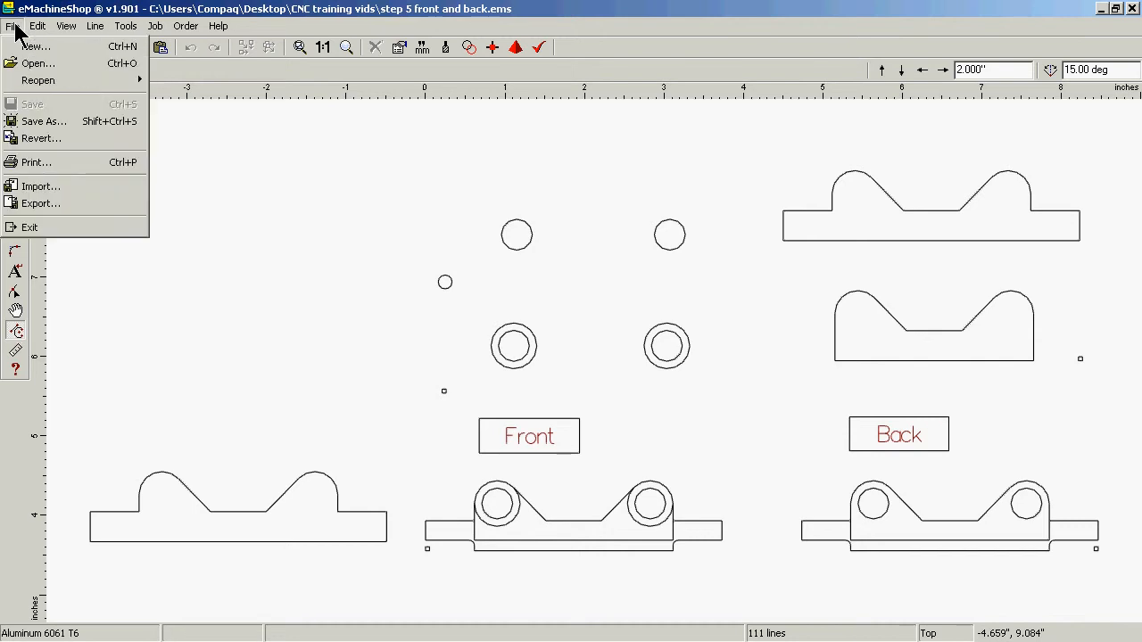
mouse_move(24, 84)
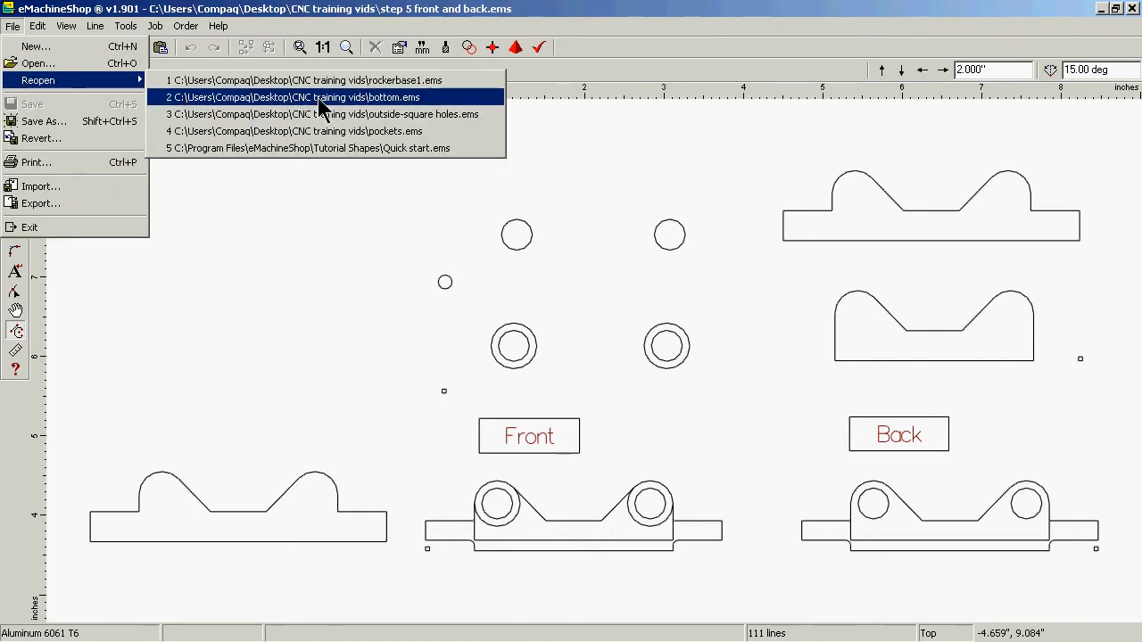
click(368, 80)
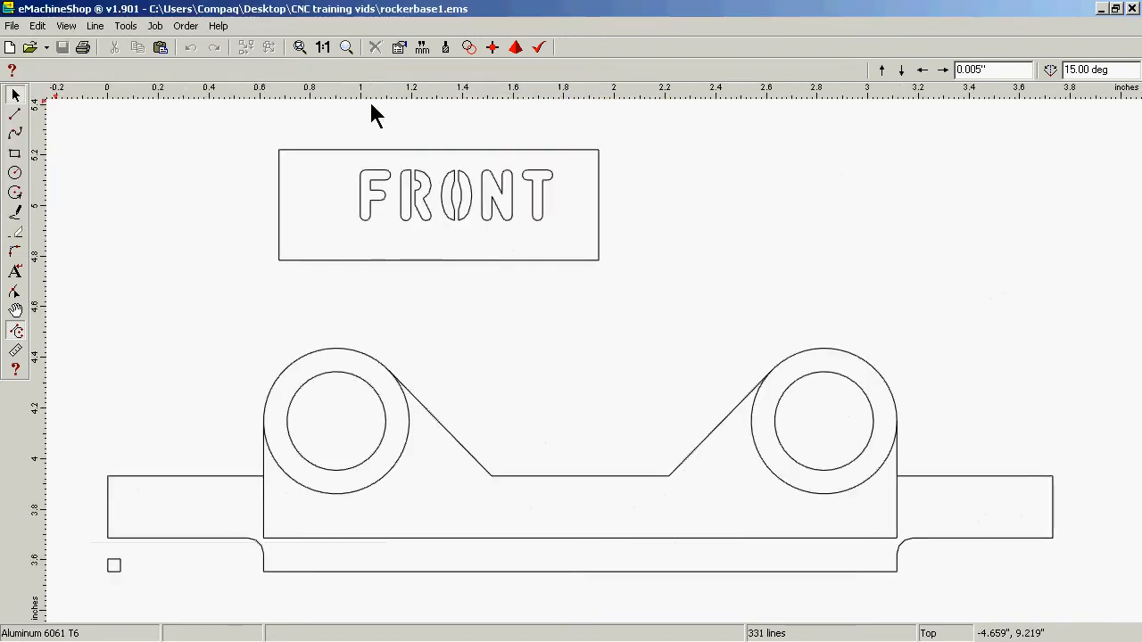
scroll(369, 150, down, 4)
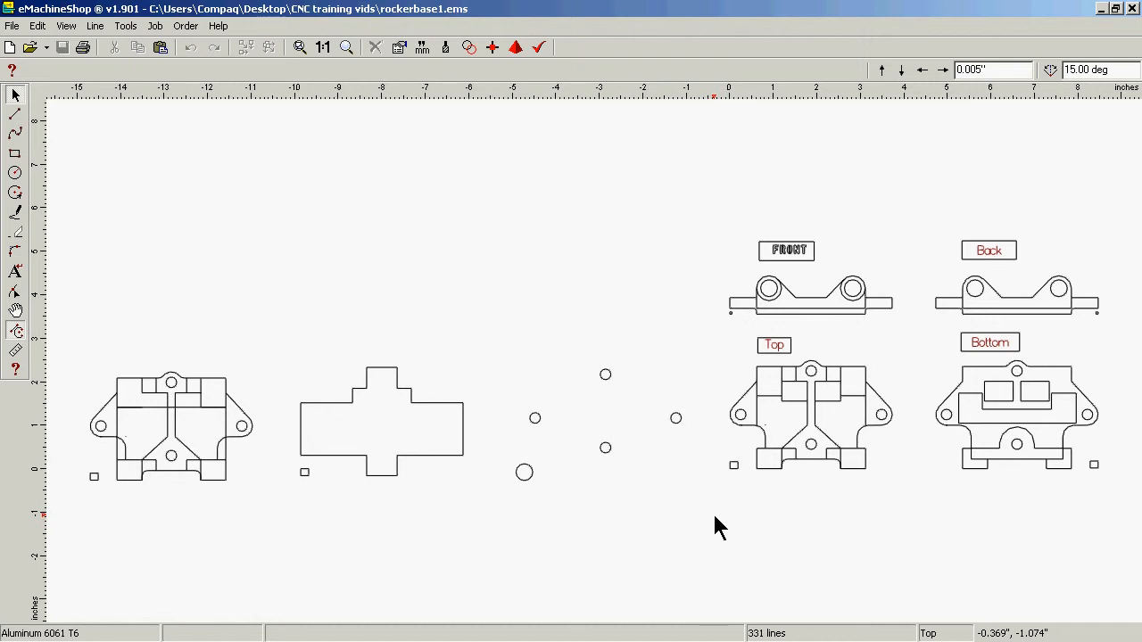
drag(715, 515, 904, 223)
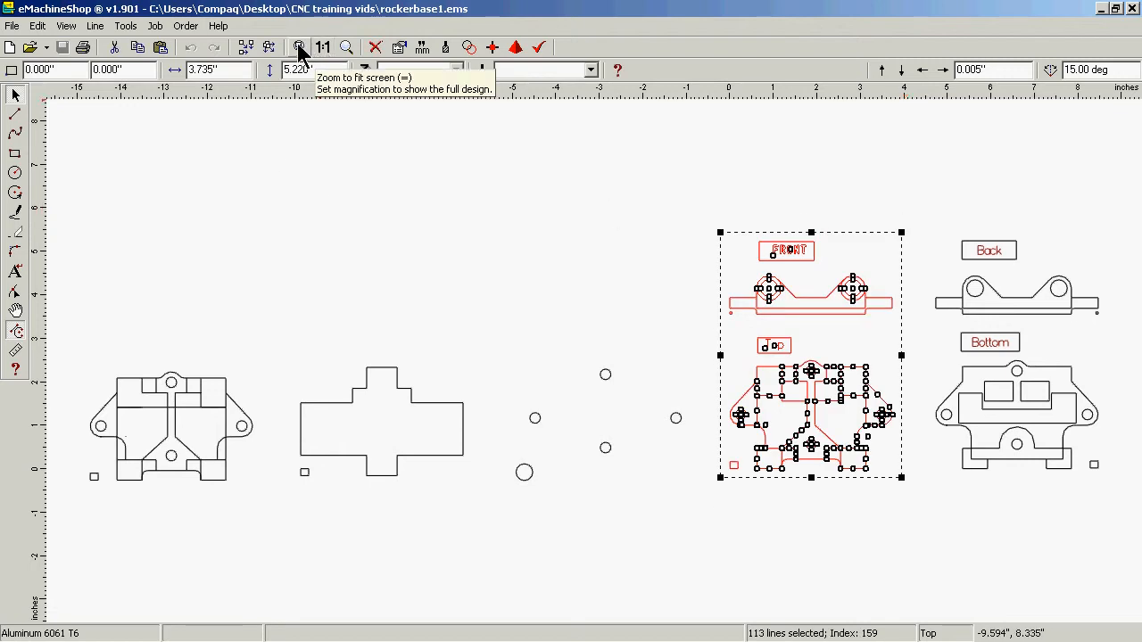
click(64, 28)
mouse_move(116, 48)
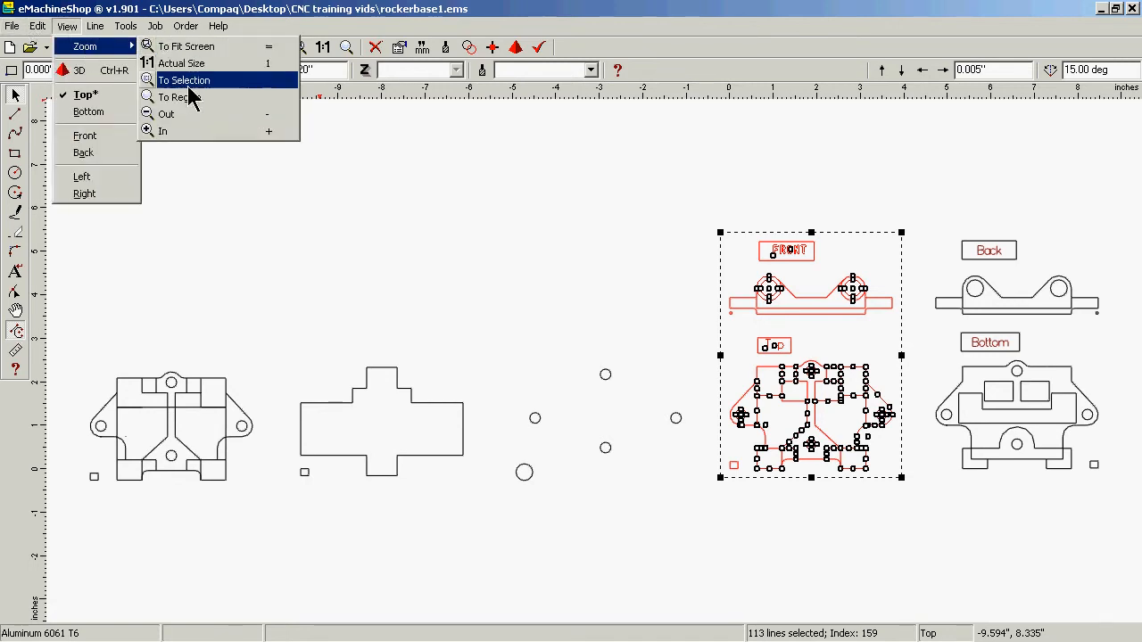
click(188, 84)
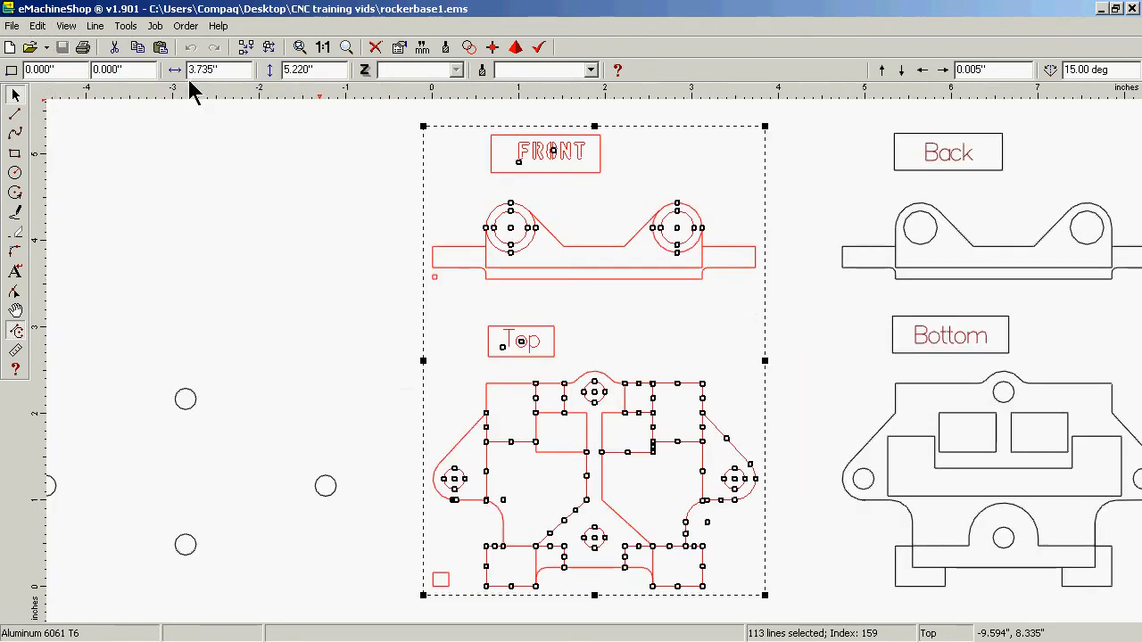
click(276, 272)
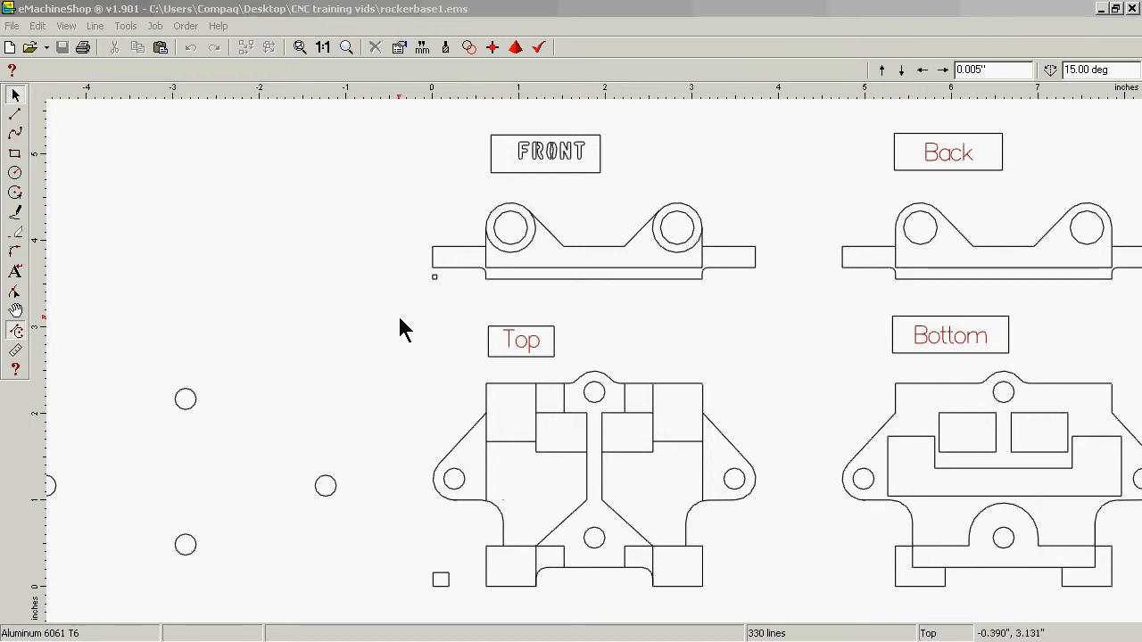
Draw a vertical line about 4.2 in long from the Top view's lower-left arc end, at its foot block, up past the Front view
click(15, 115)
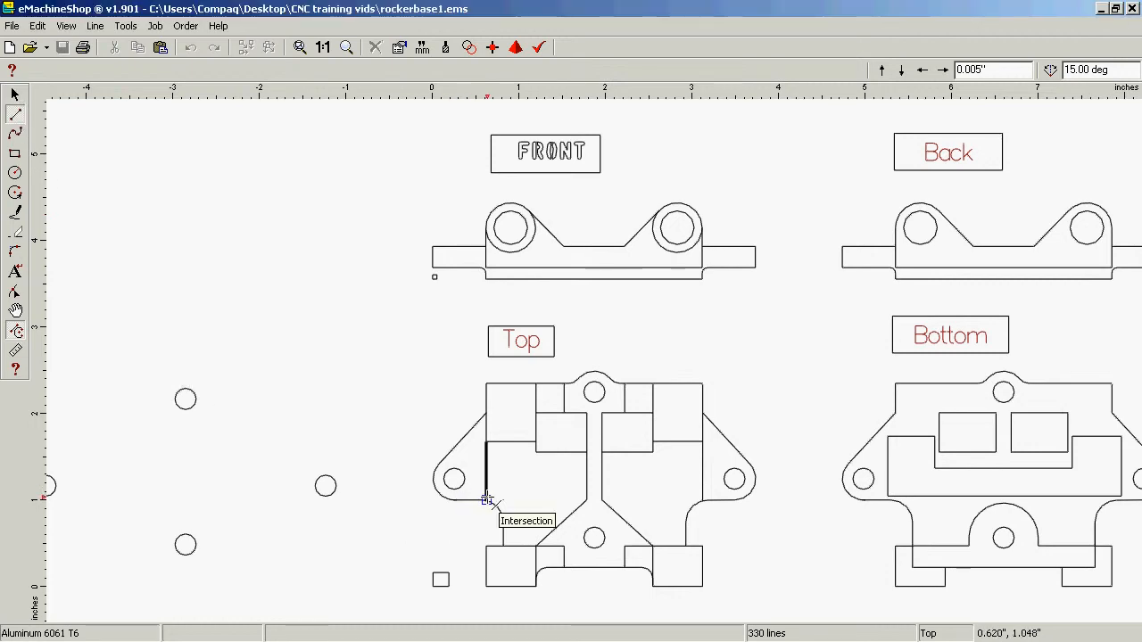
click(503, 546)
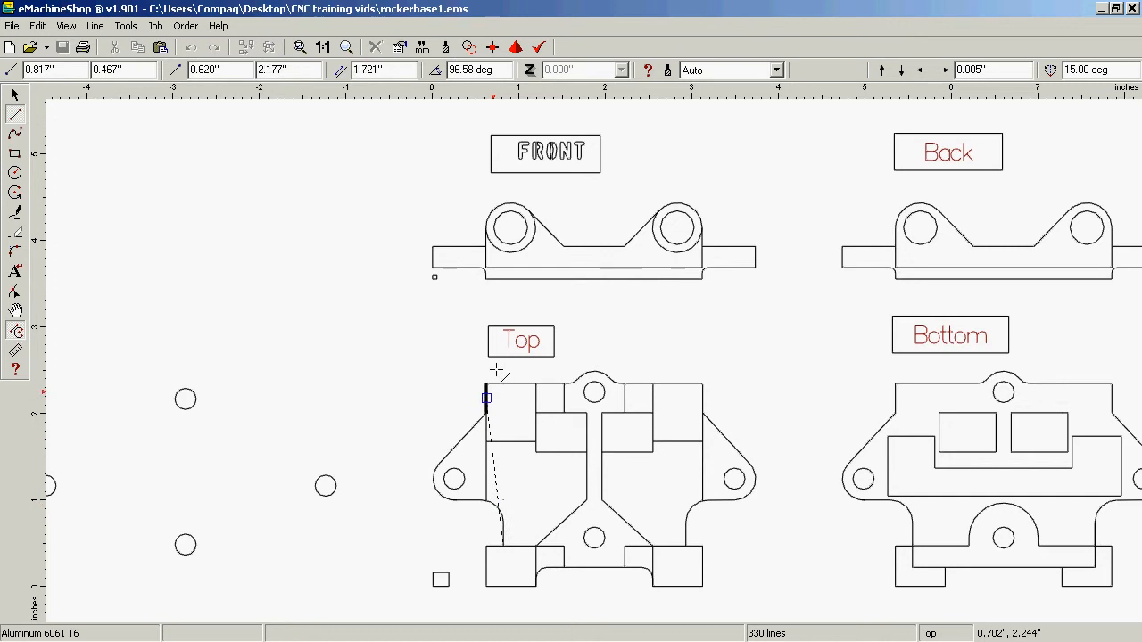
click(481, 184)
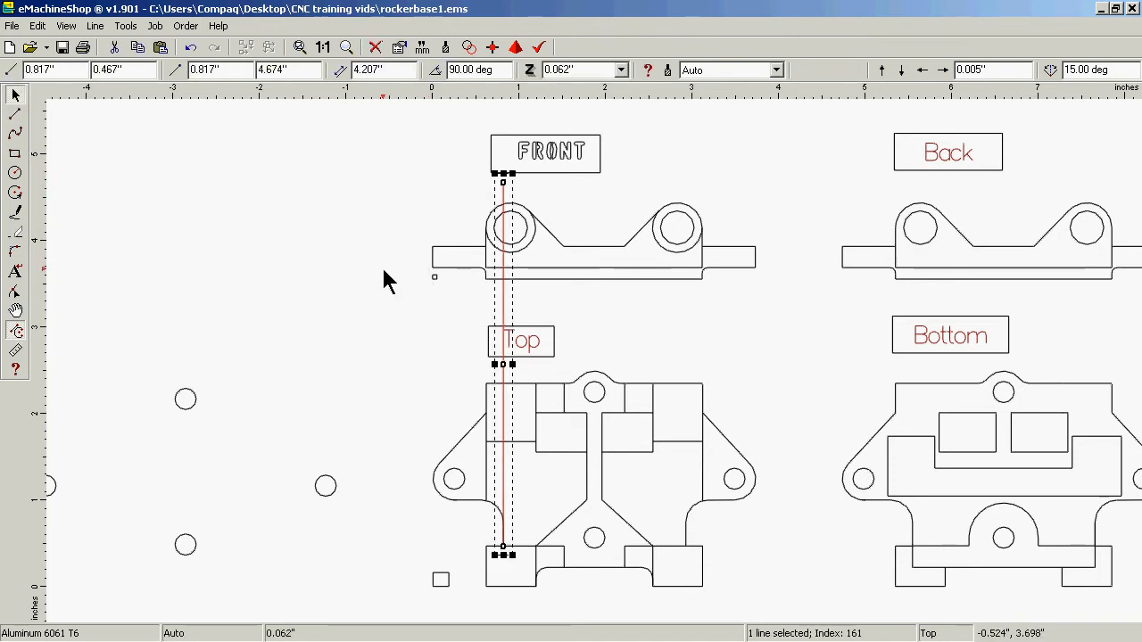
Duplicate the vertical line and place the copy on the matching arc end on the right side of the Top view
key(Right)
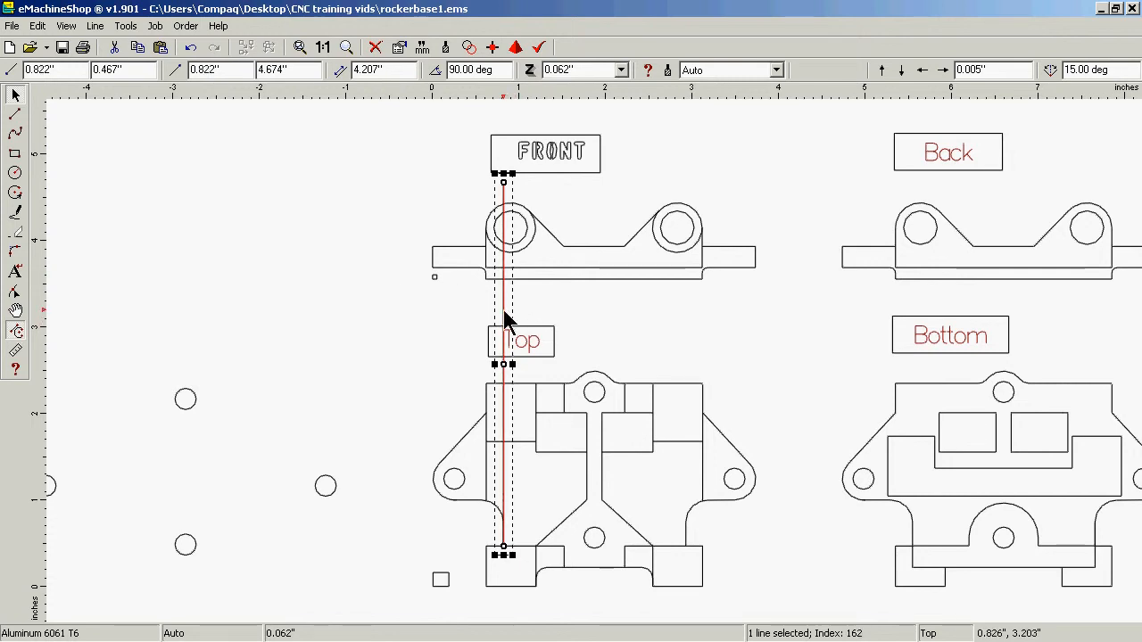
drag(504, 318, 679, 317)
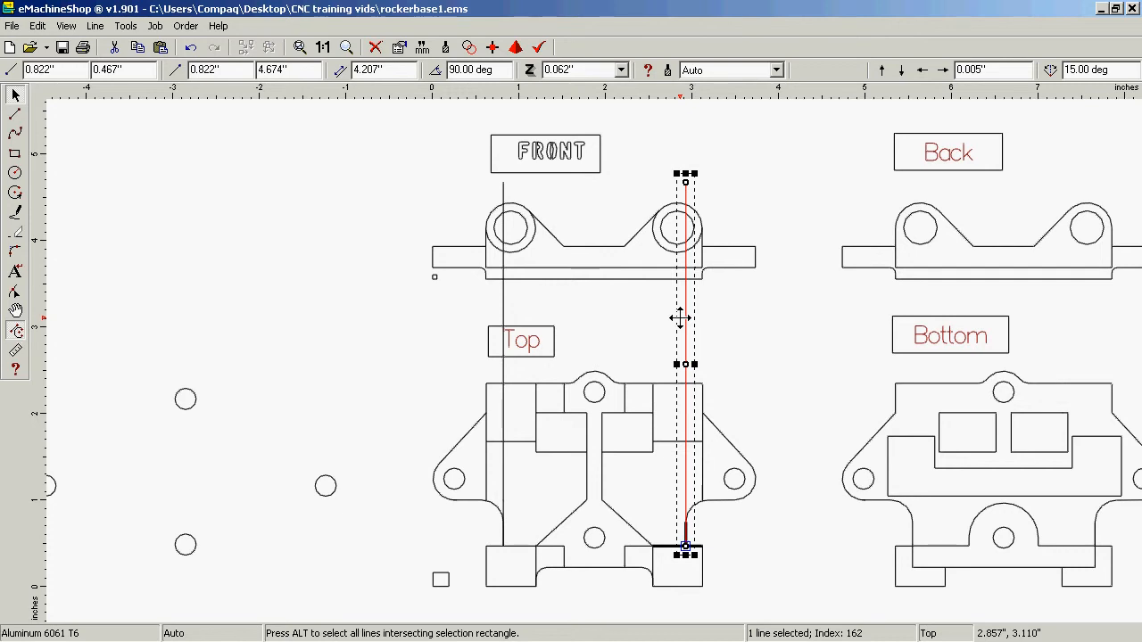
click(807, 334)
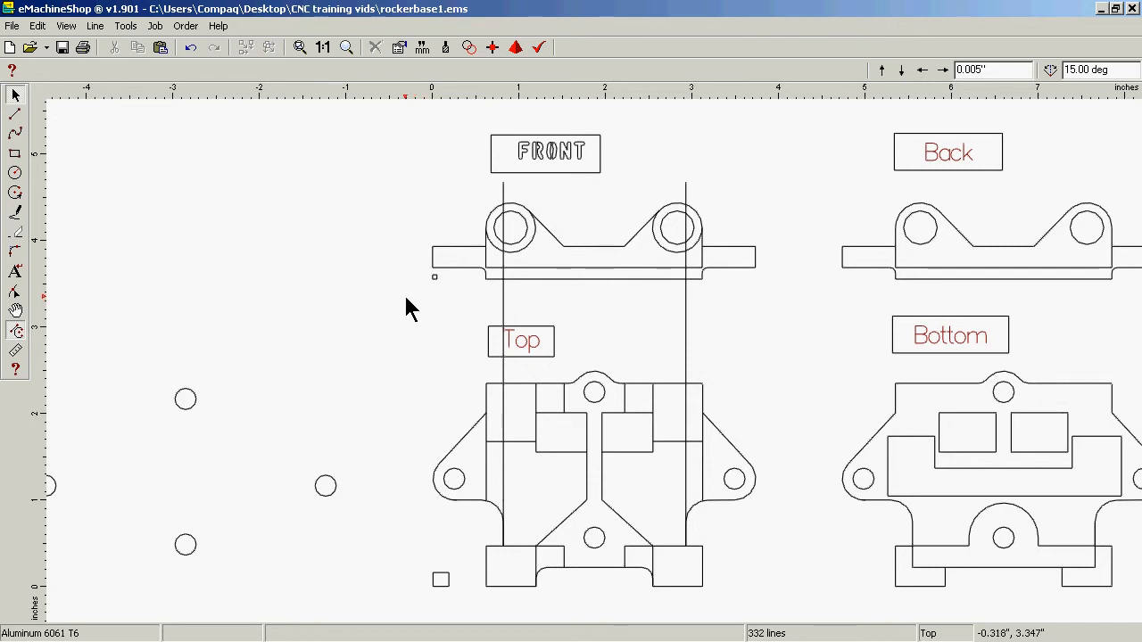
Intersect all Front view lines with the two vertical projection lines
drag(406, 297, 772, 183)
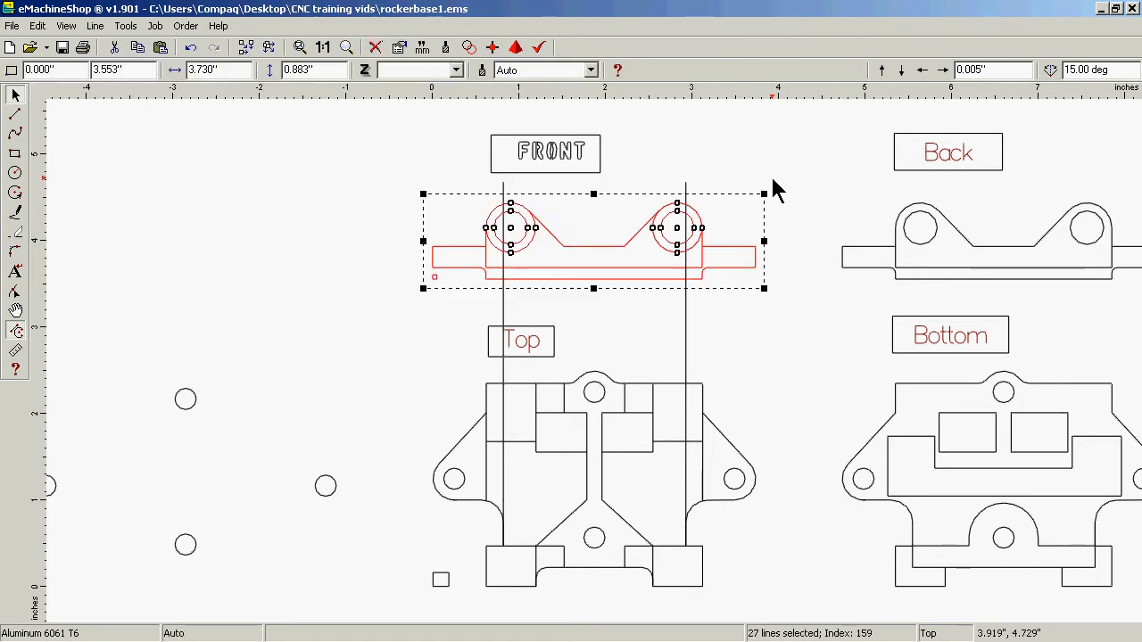
shift+click(504, 319)
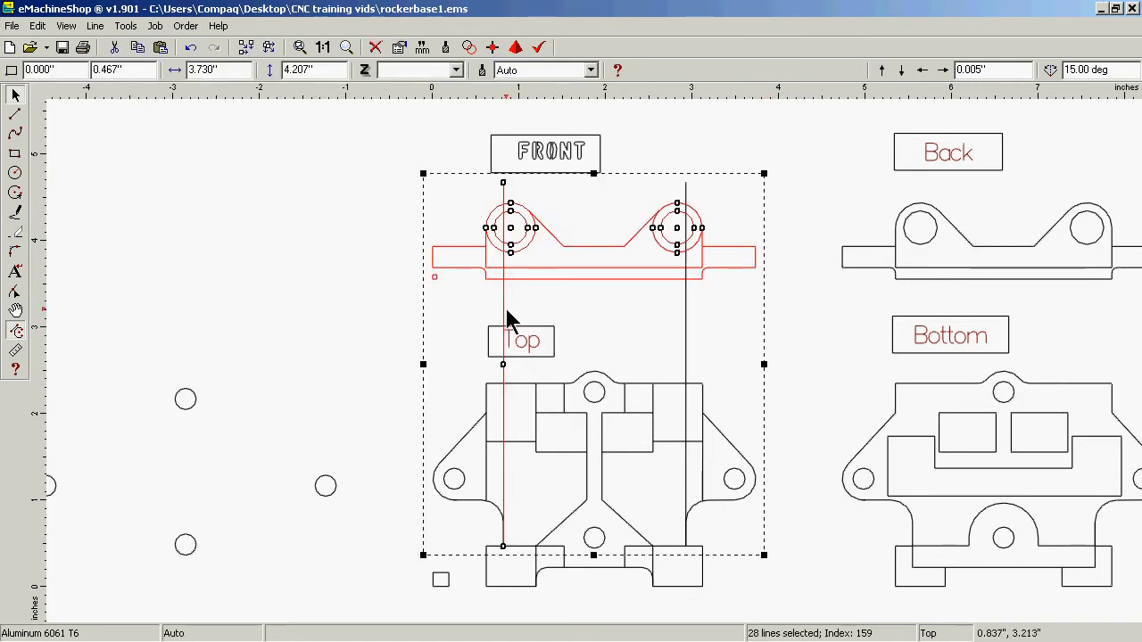
shift+click(685, 305)
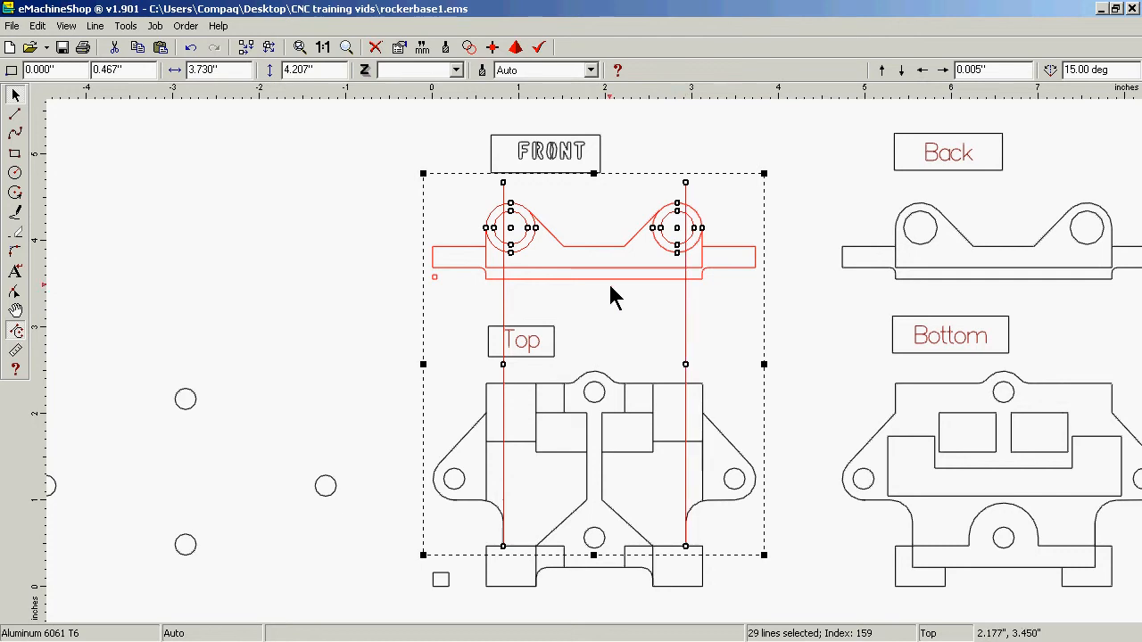
click(94, 26)
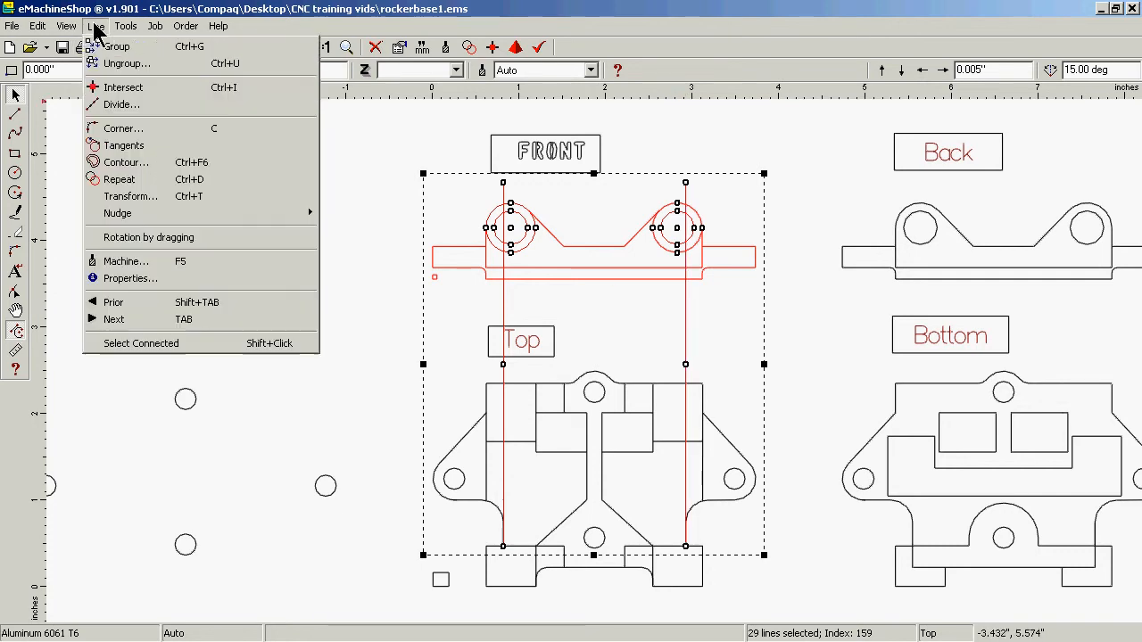
click(125, 89)
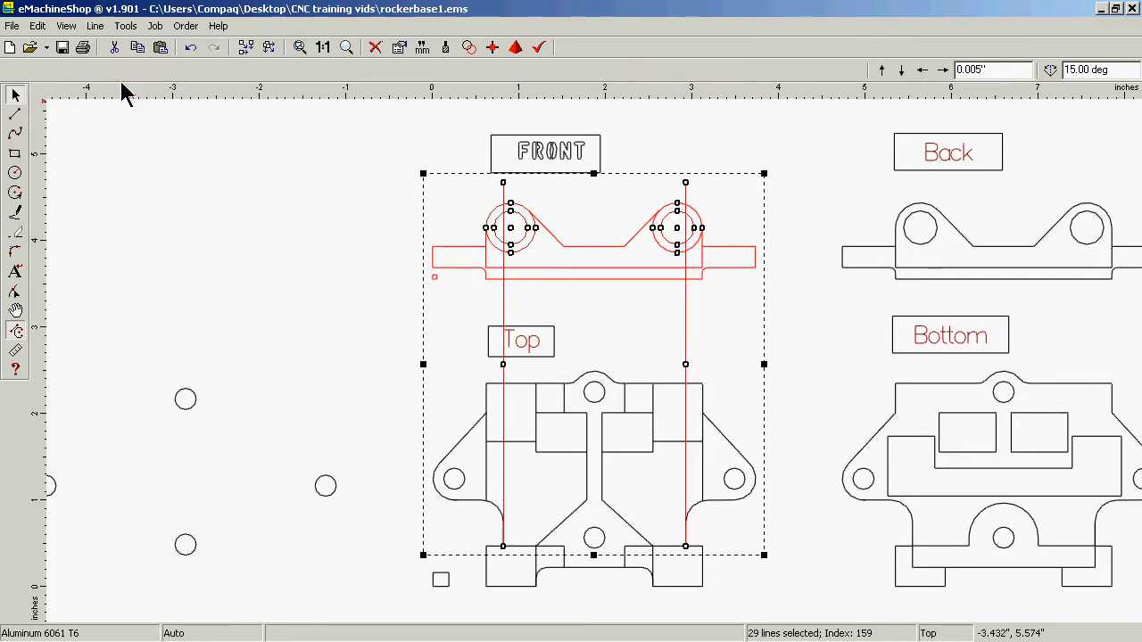
click(350, 280)
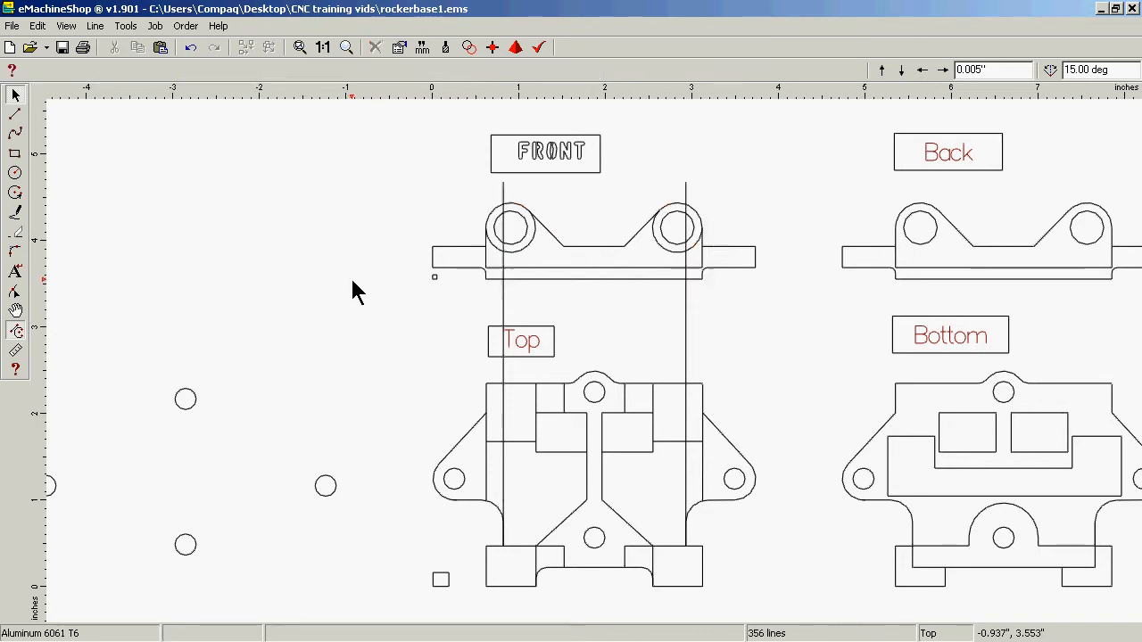
Delete the parts of both vertical projection lines that extend below the Front view
click(503, 539)
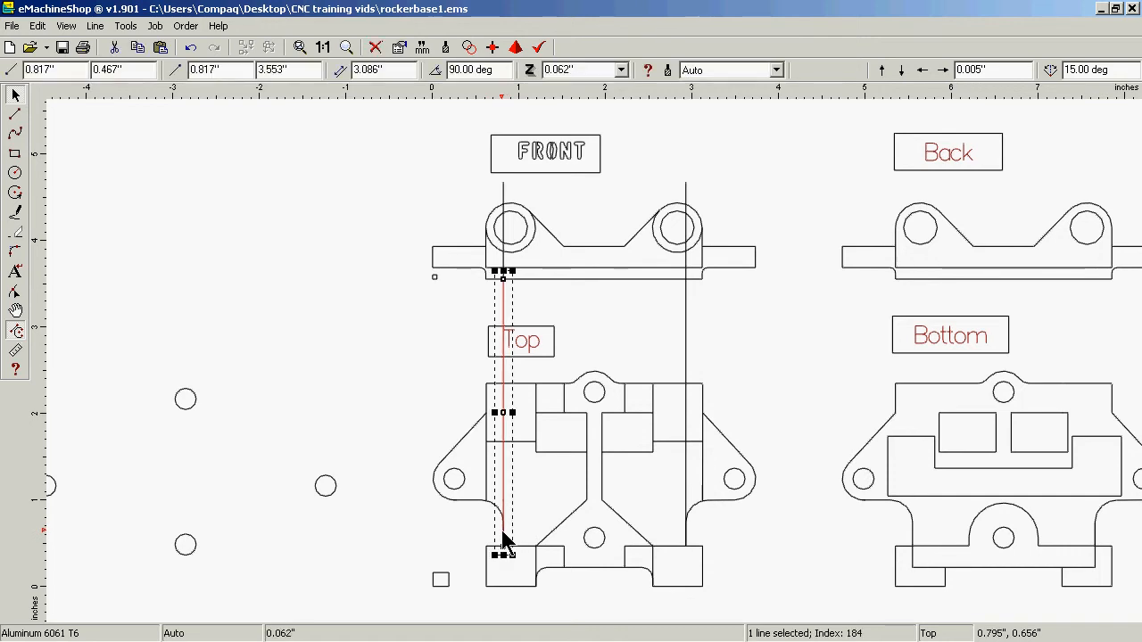
key(Delete)
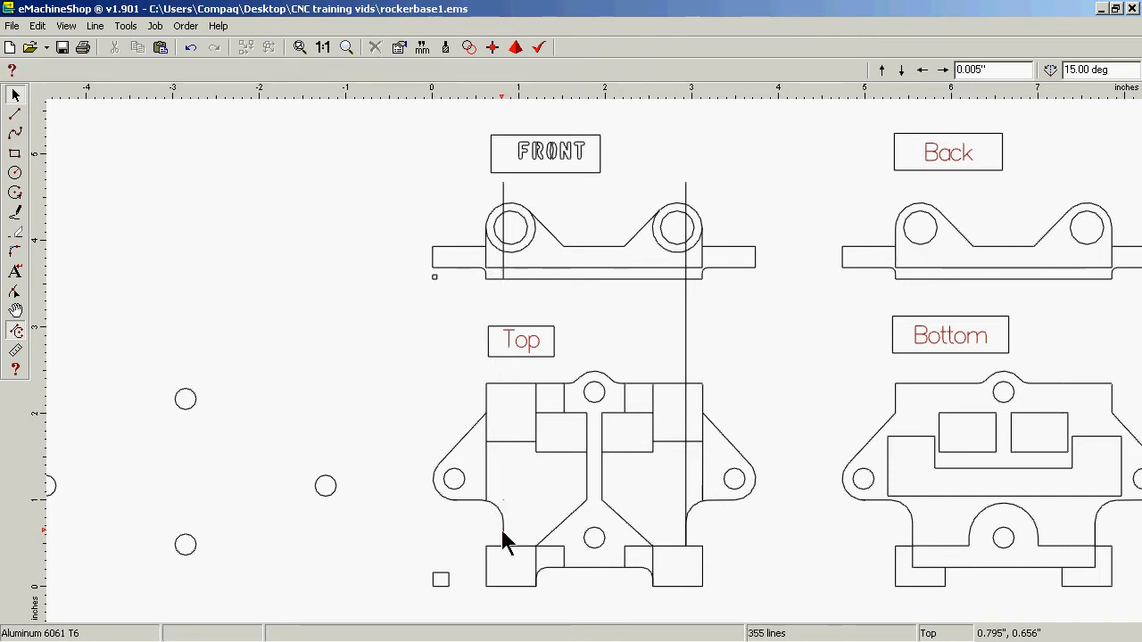
click(685, 496)
key(Delete)
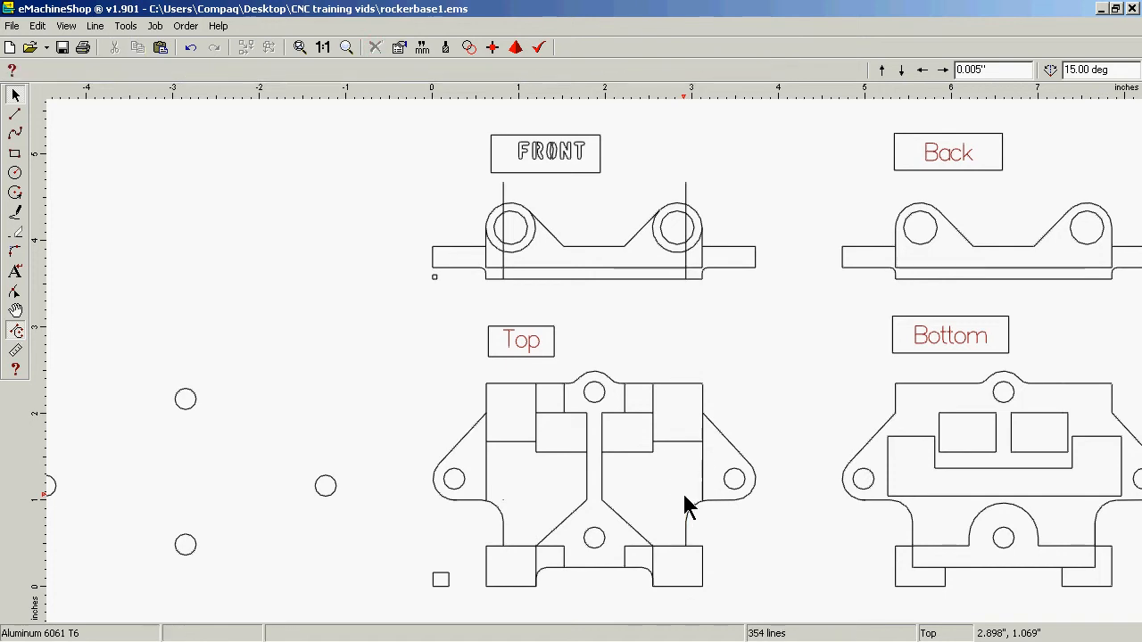
Delete the Front view's lower-right corner outside the right projection line: bottom edge piece, fillet arc, short vertical and inner horizontal piece
click(698, 275)
key(Delete)
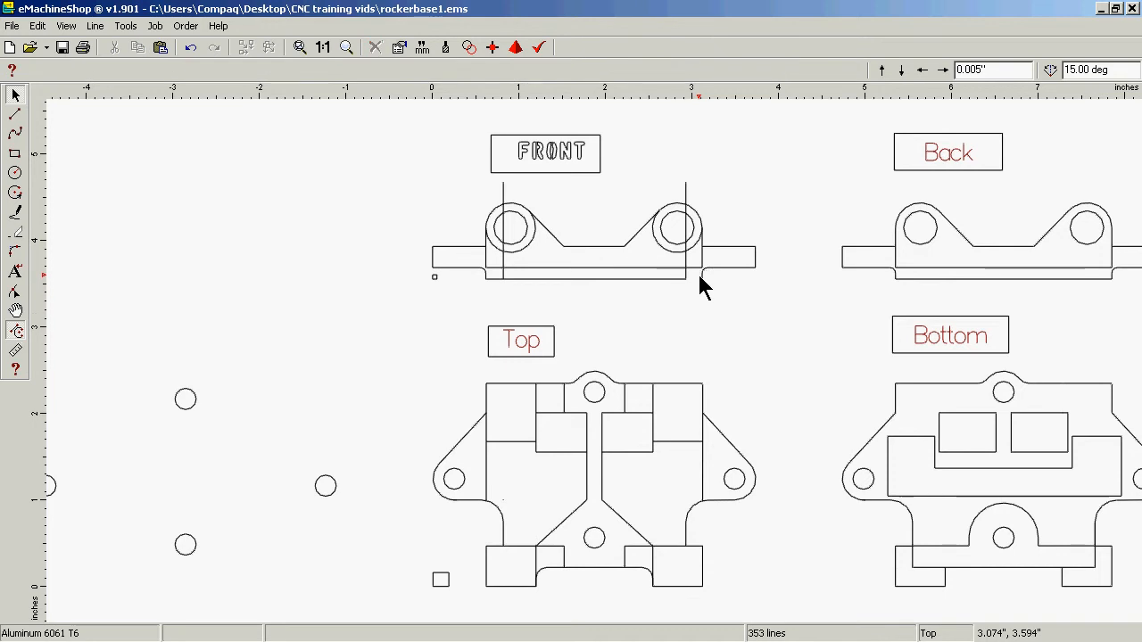
click(701, 280)
key(Delete)
click(702, 280)
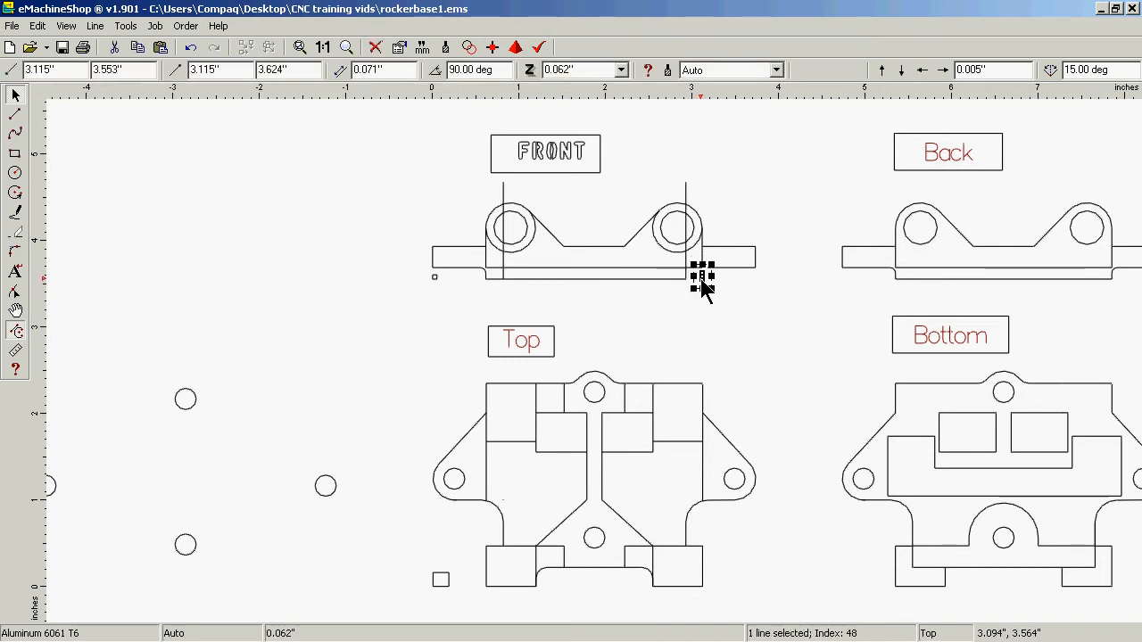
key(Delete)
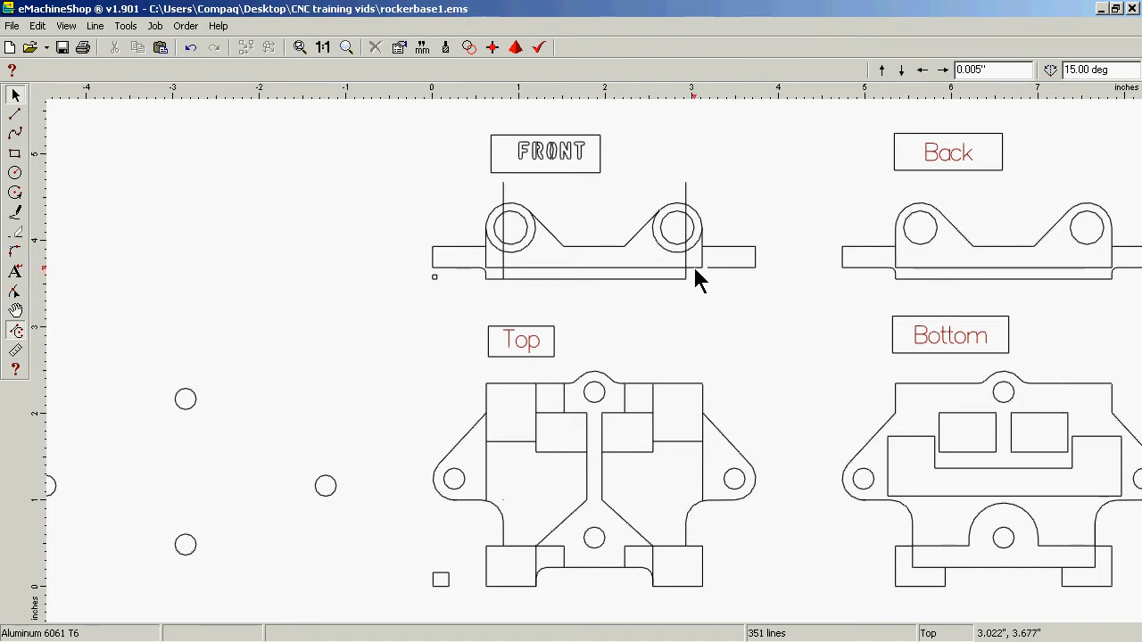
click(695, 269)
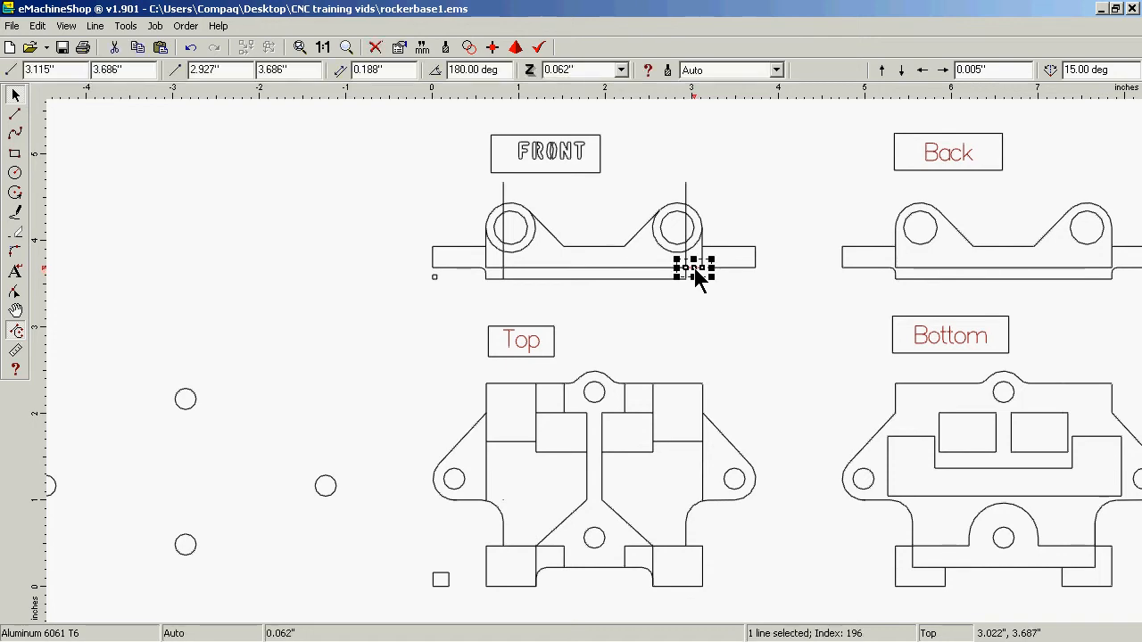
key(Delete)
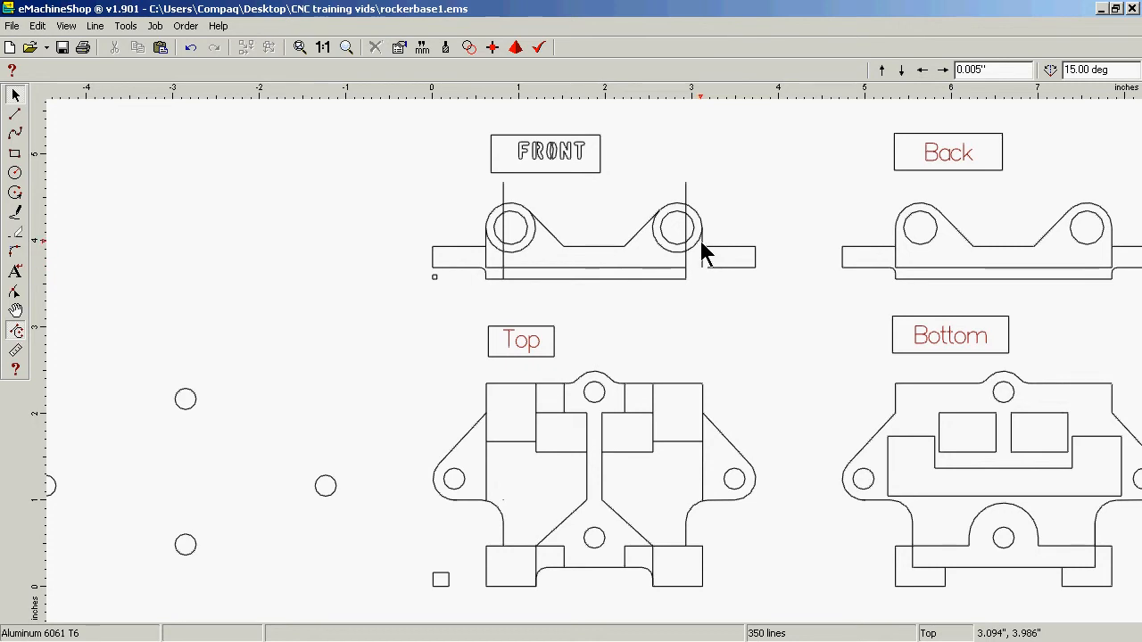
Delete the Front view's right vertical edge pieces below the boss and the upper and lower edges of the right flange
click(703, 249)
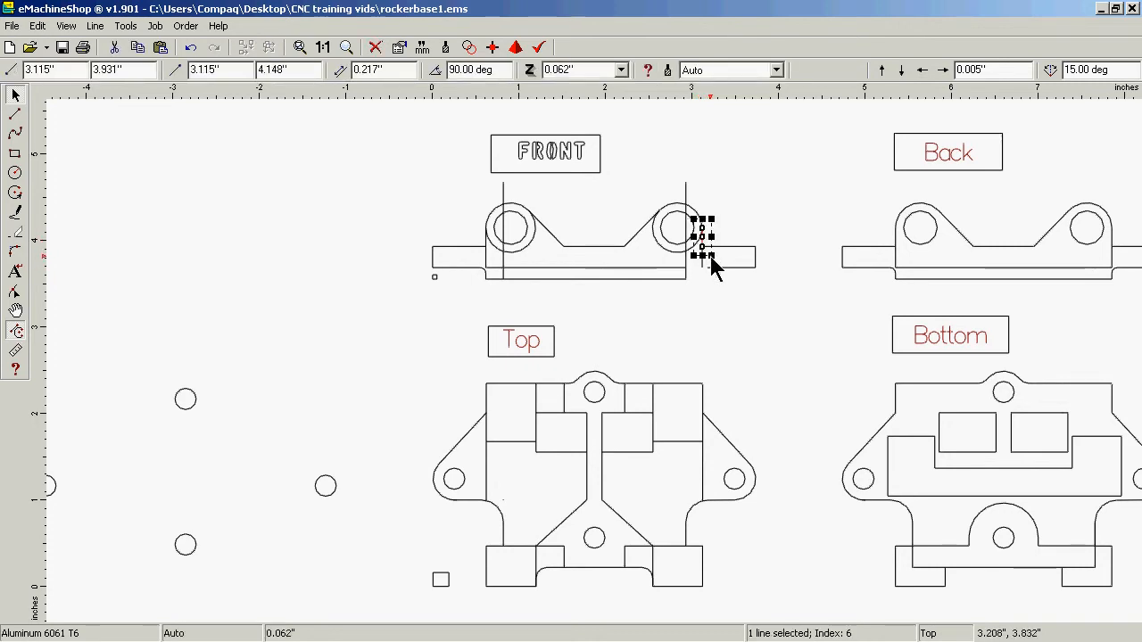
key(Delete)
click(702, 257)
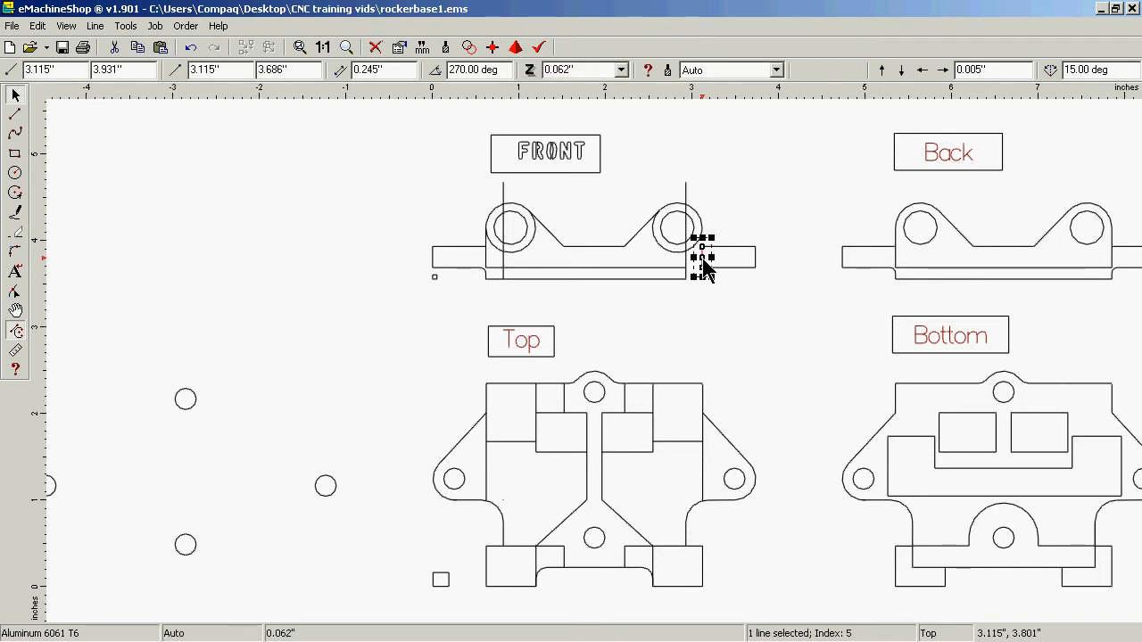
key(Delete)
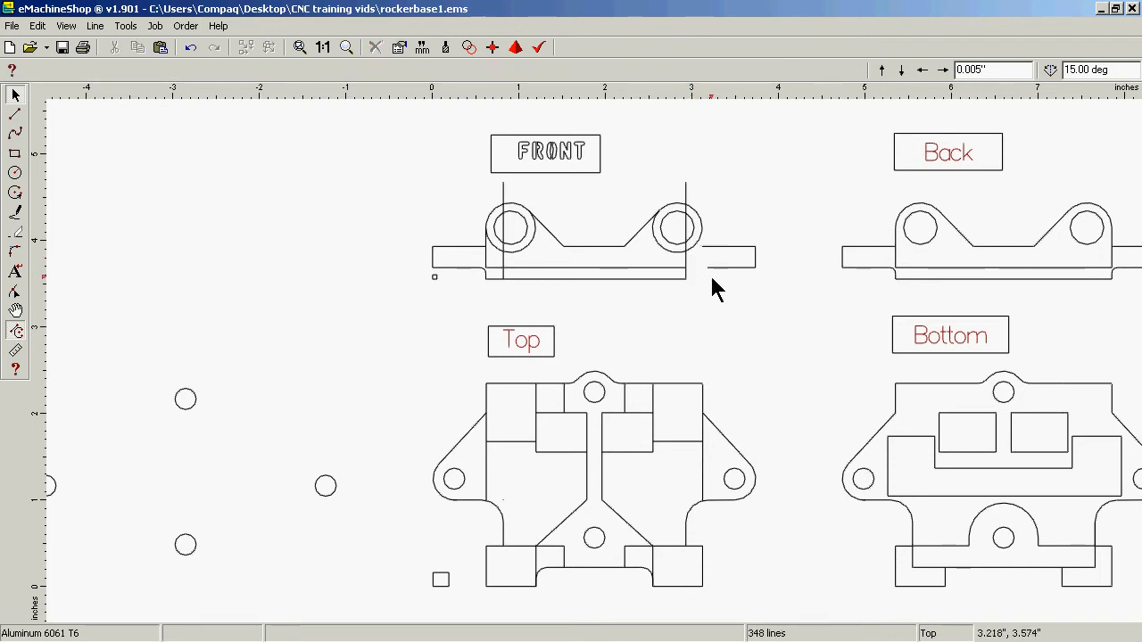
click(716, 247)
key(Delete)
click(716, 267)
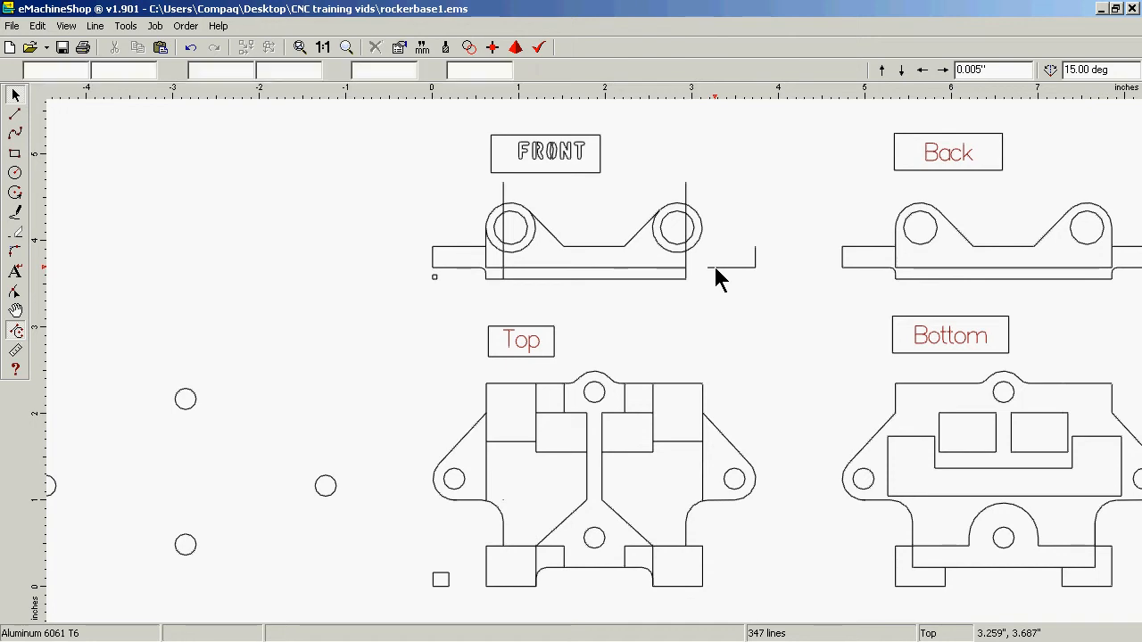
key(Delete)
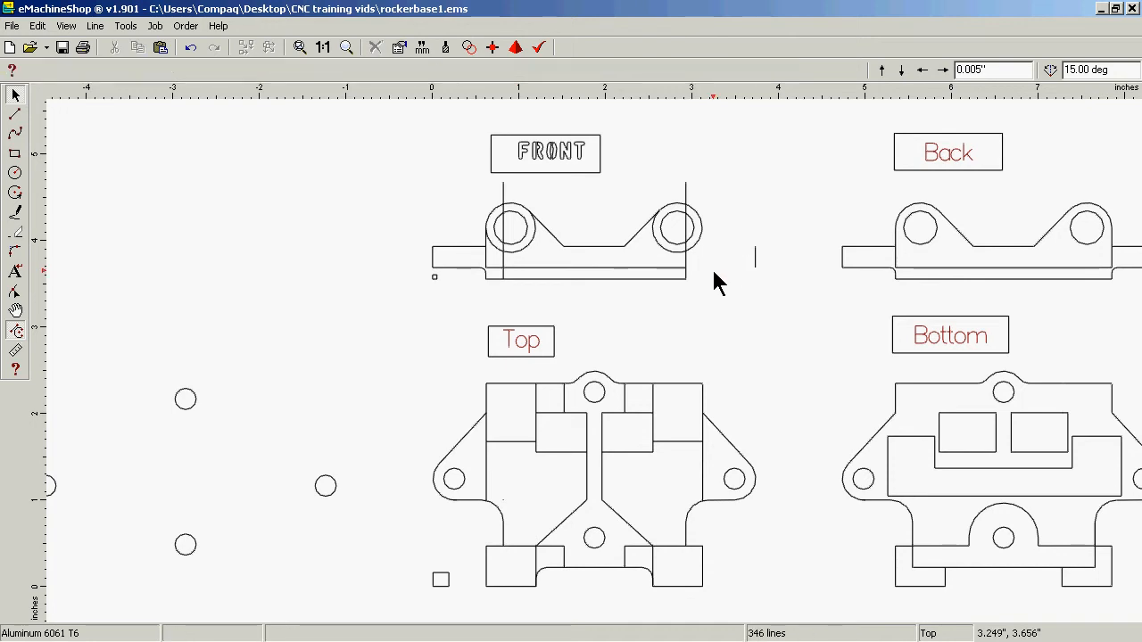
Delete the Front view's lower-left corner outside the left projection line: bottom edge piece, fillet arc and short vertical
click(490, 272)
key(Delete)
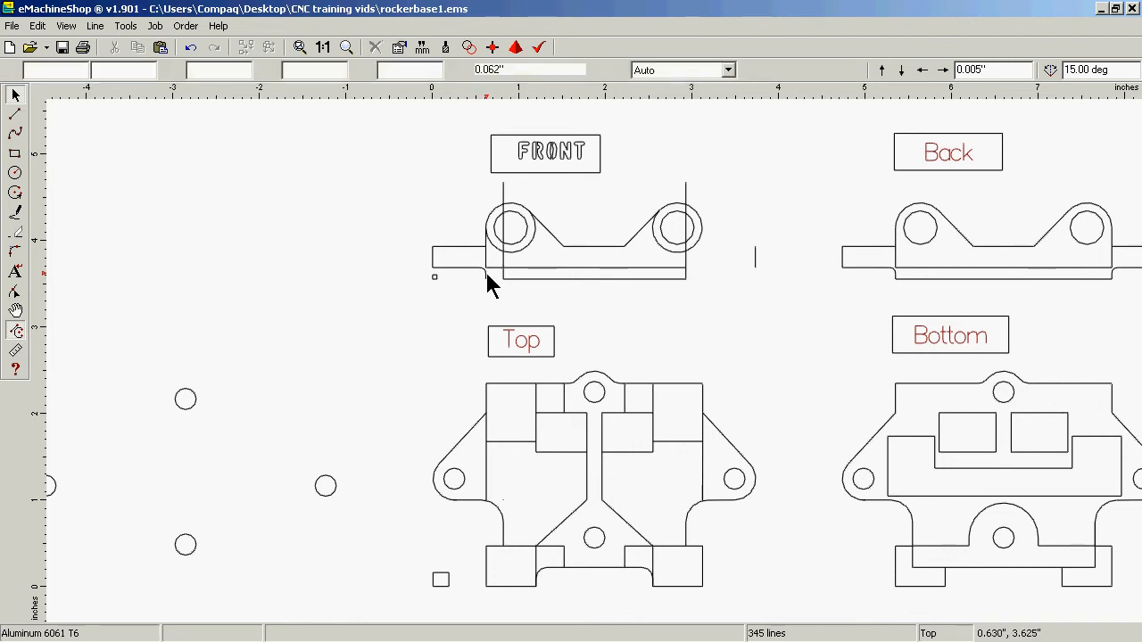
click(486, 273)
key(Delete)
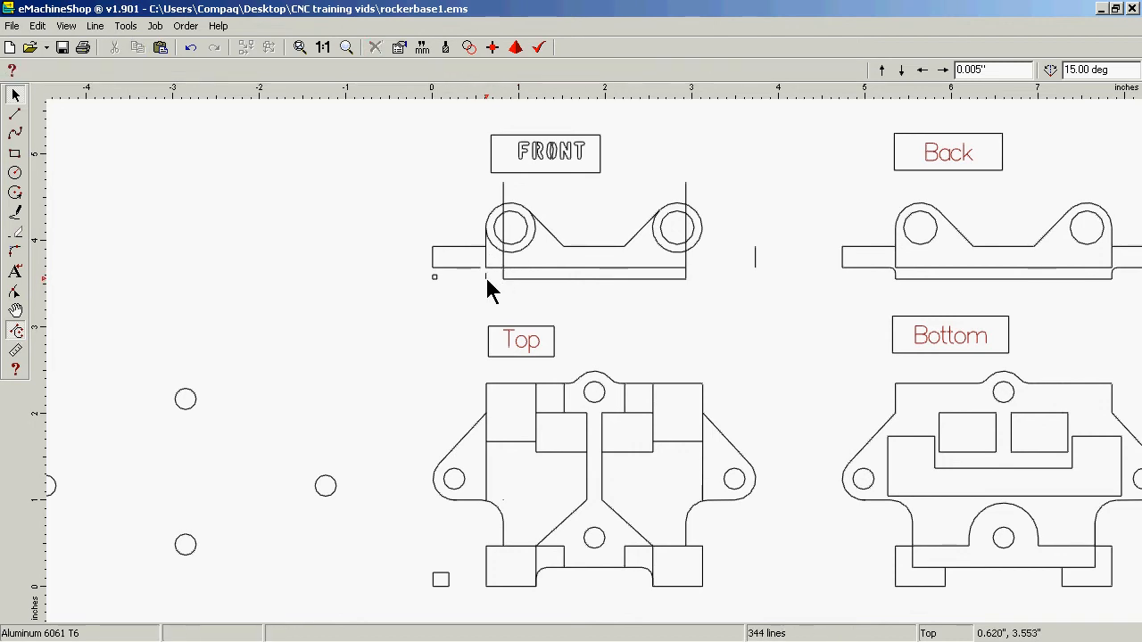
click(484, 273)
key(Delete)
Delete the lower and upper edges of the Front view's left flange
click(468, 265)
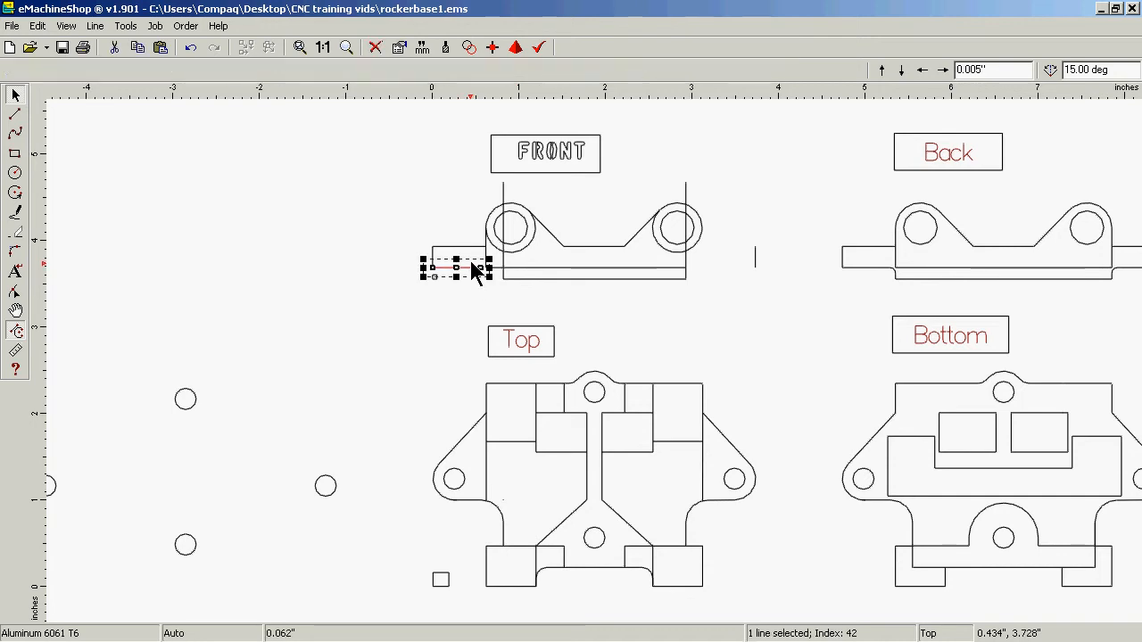
key(Delete)
click(466, 246)
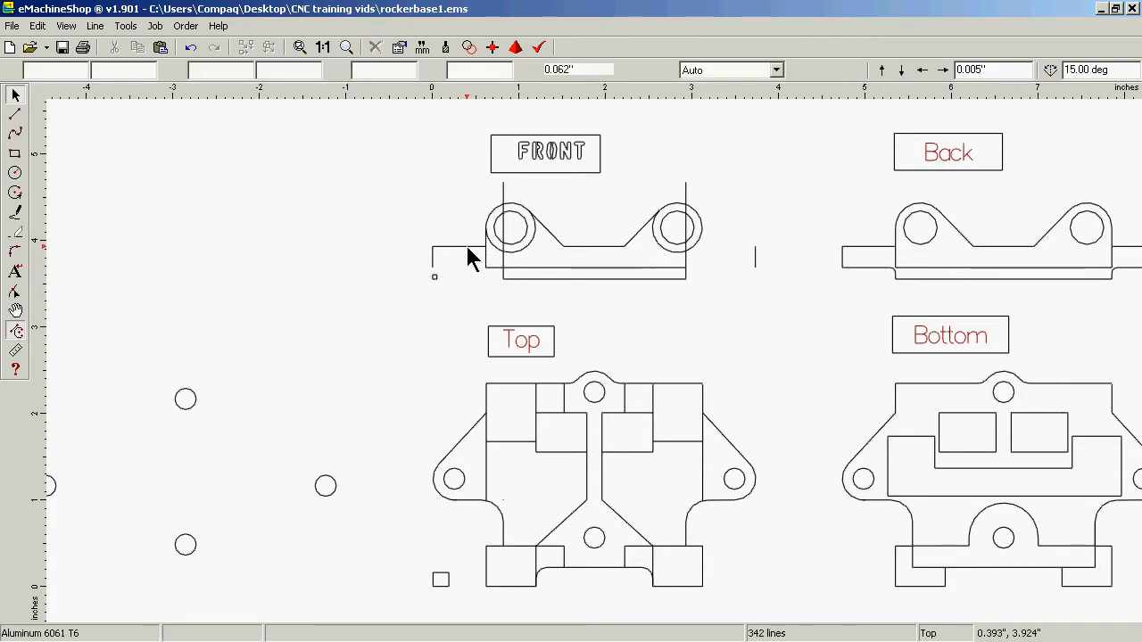
key(Delete)
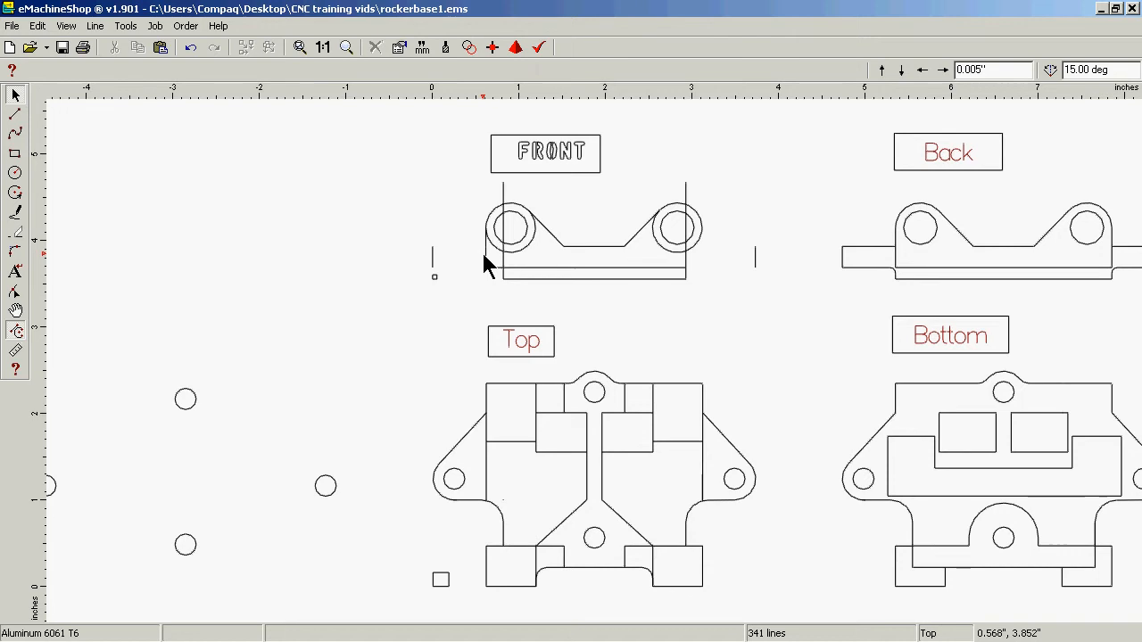
Delete the Front view's left vertical edge pieces below the boss and the inner horizontal piece outside the left projection line
click(485, 256)
key(Delete)
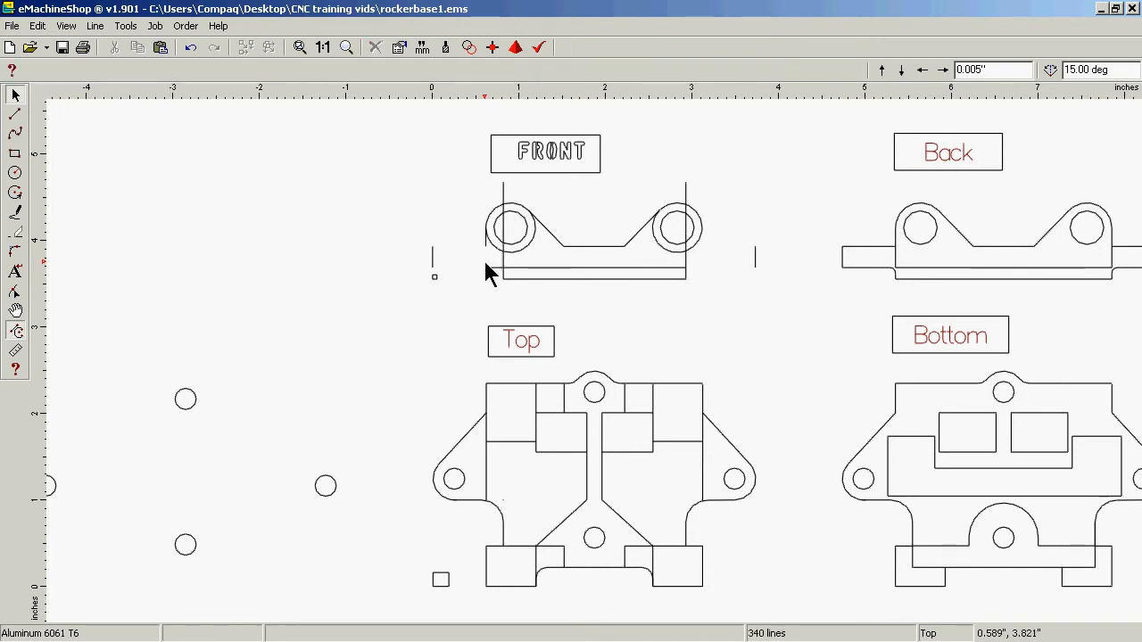
click(486, 244)
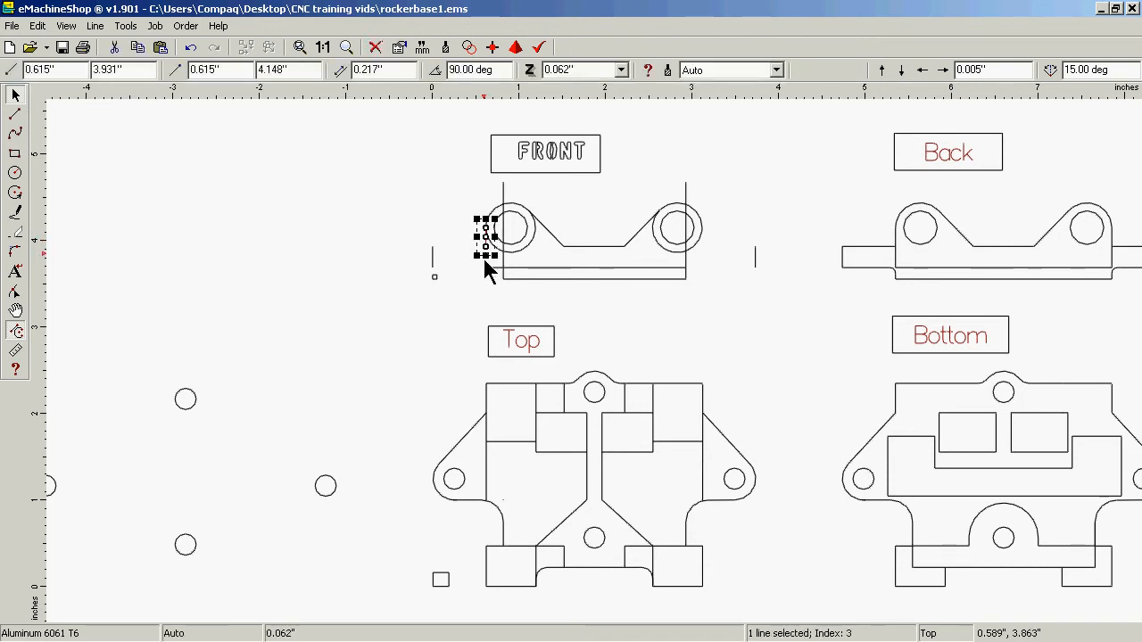
key(Delete)
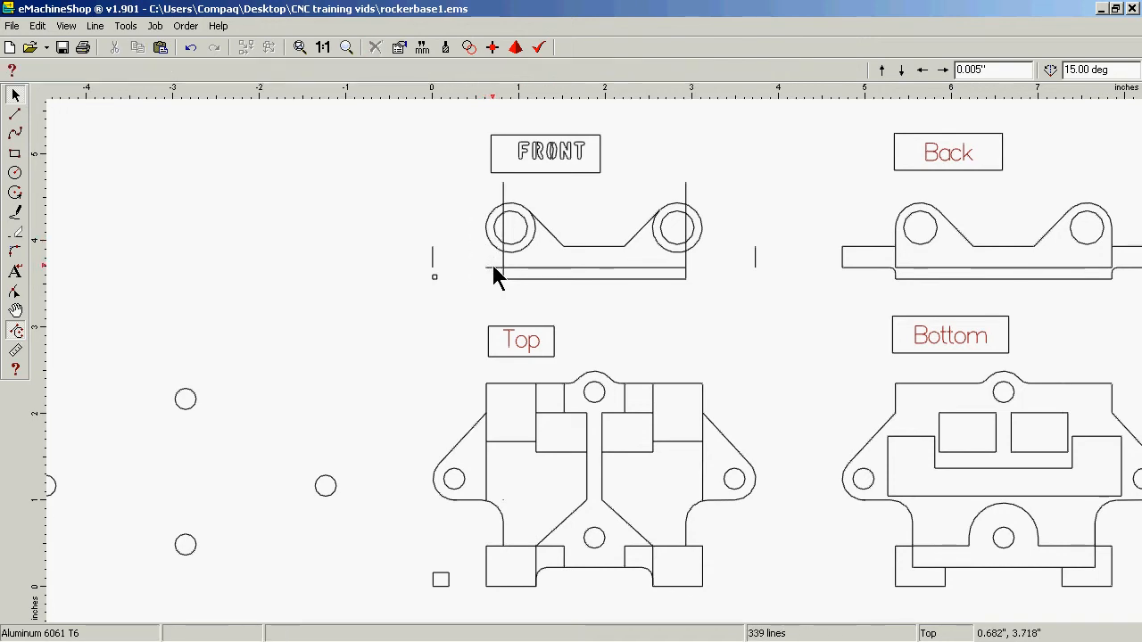
click(492, 267)
key(Delete)
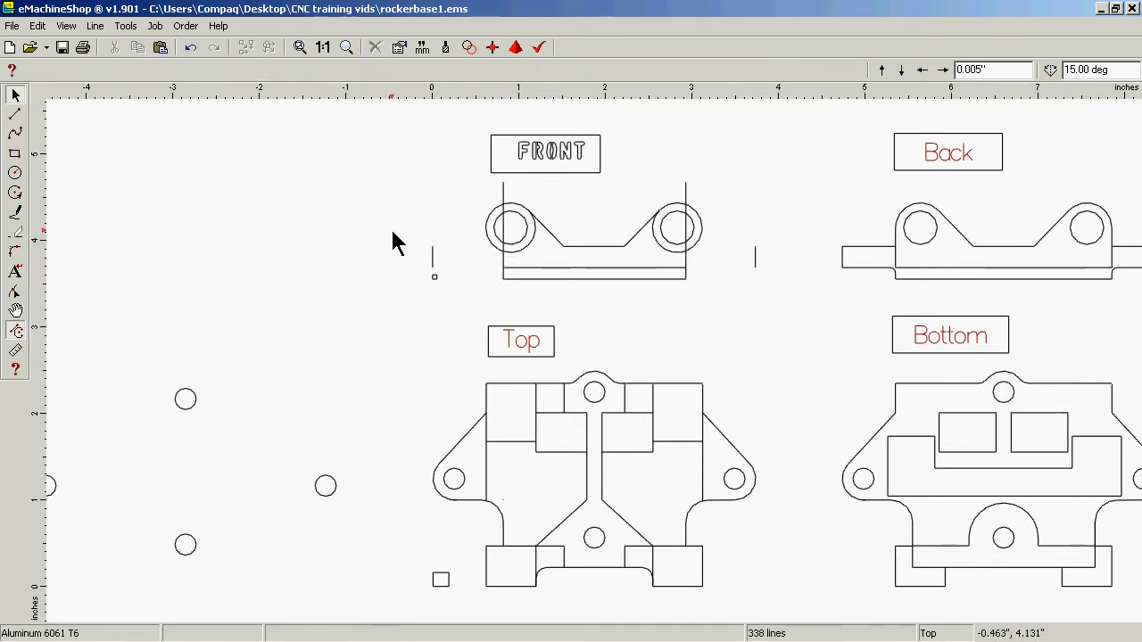
Draw a 3.730" horizontal line joining the upper ends of the Front view's two outer flange verticals
click(15, 115)
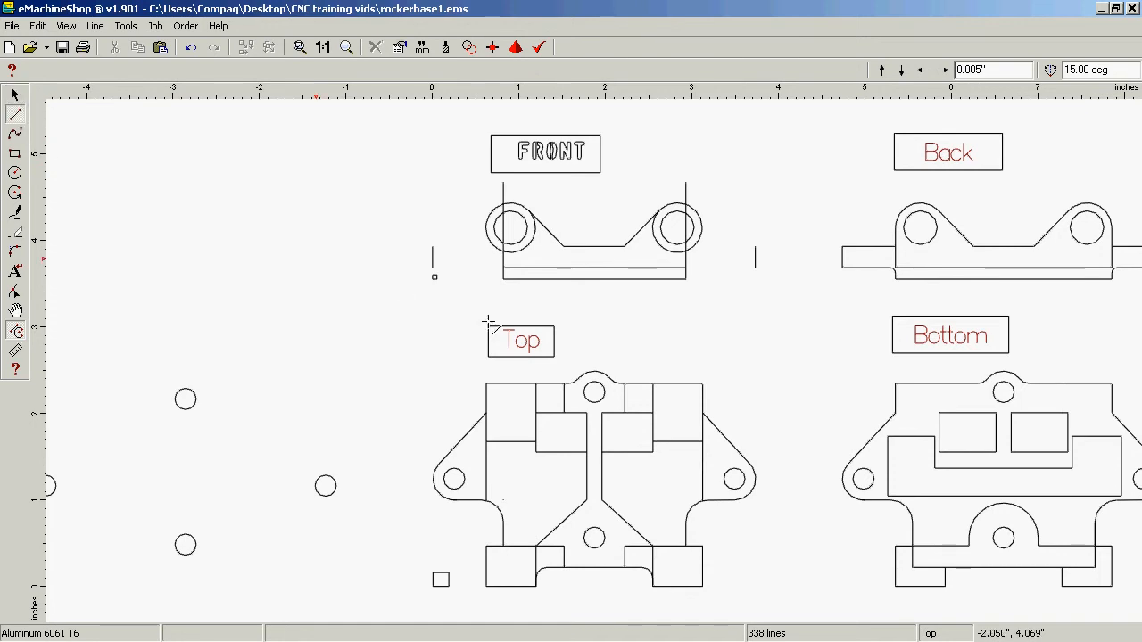
click(432, 247)
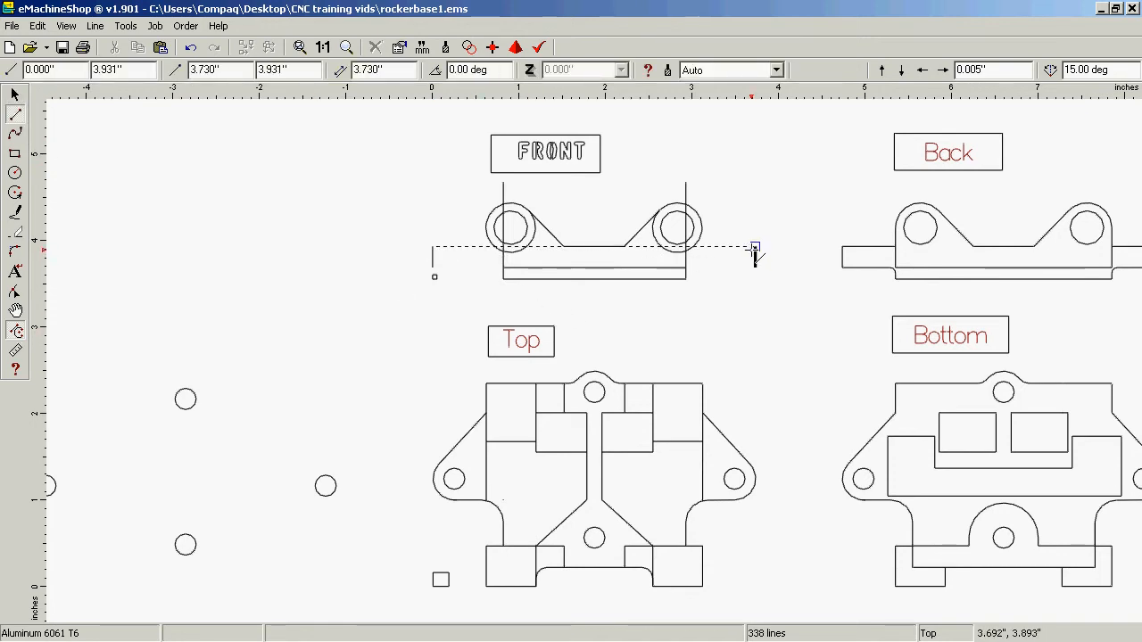
click(754, 247)
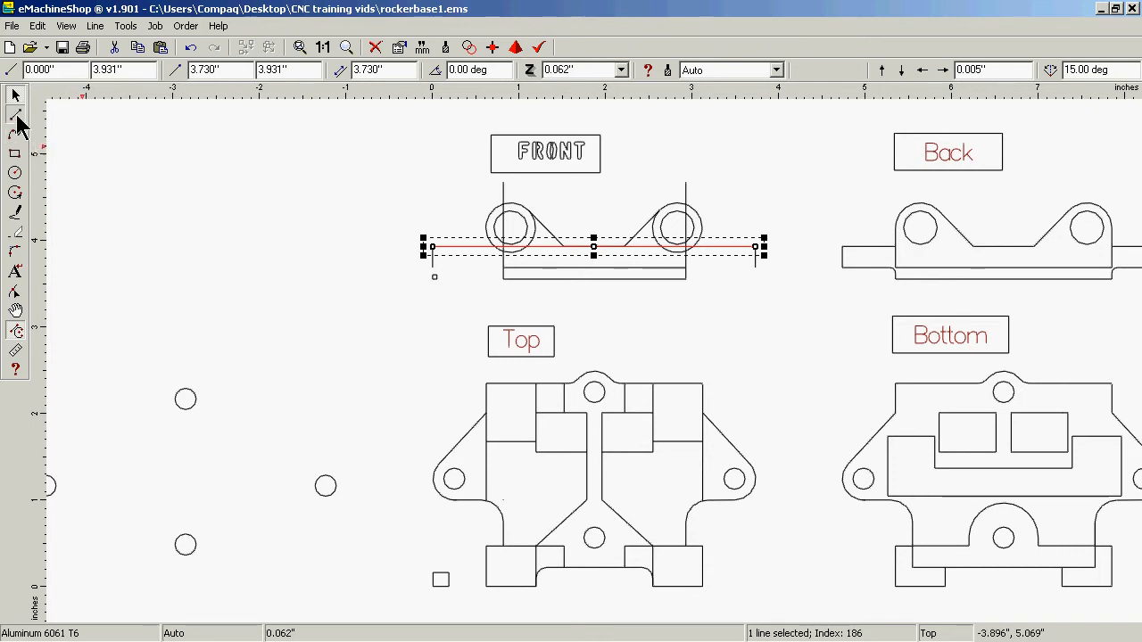
Draw a 3.730" horizontal line joining the lower ends of the Front view's two outer flange verticals
click(15, 115)
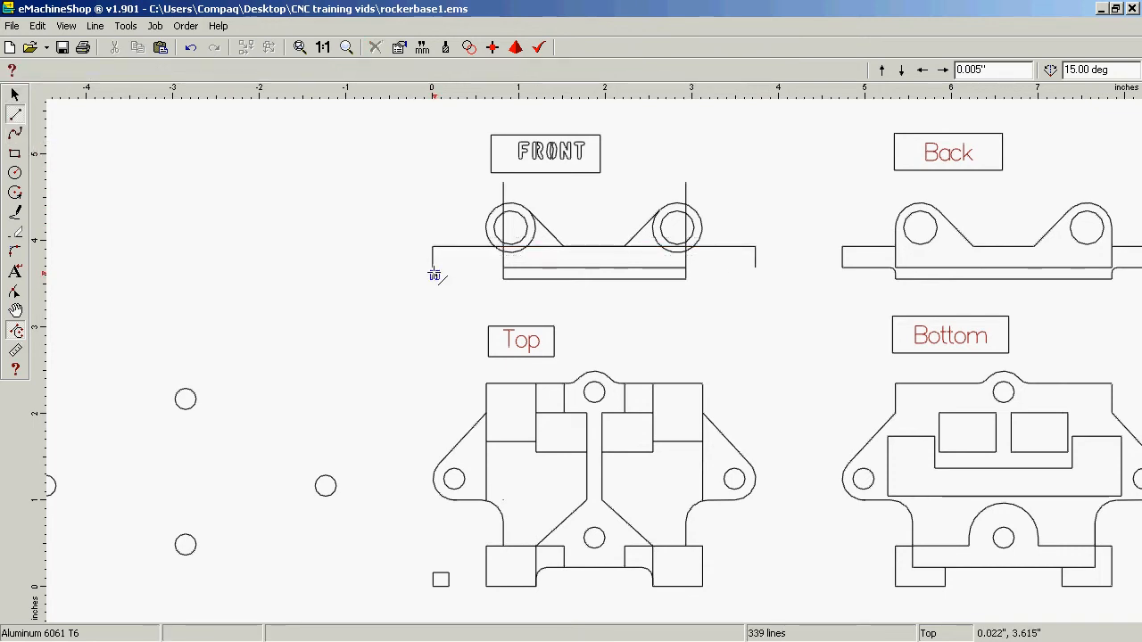
click(433, 268)
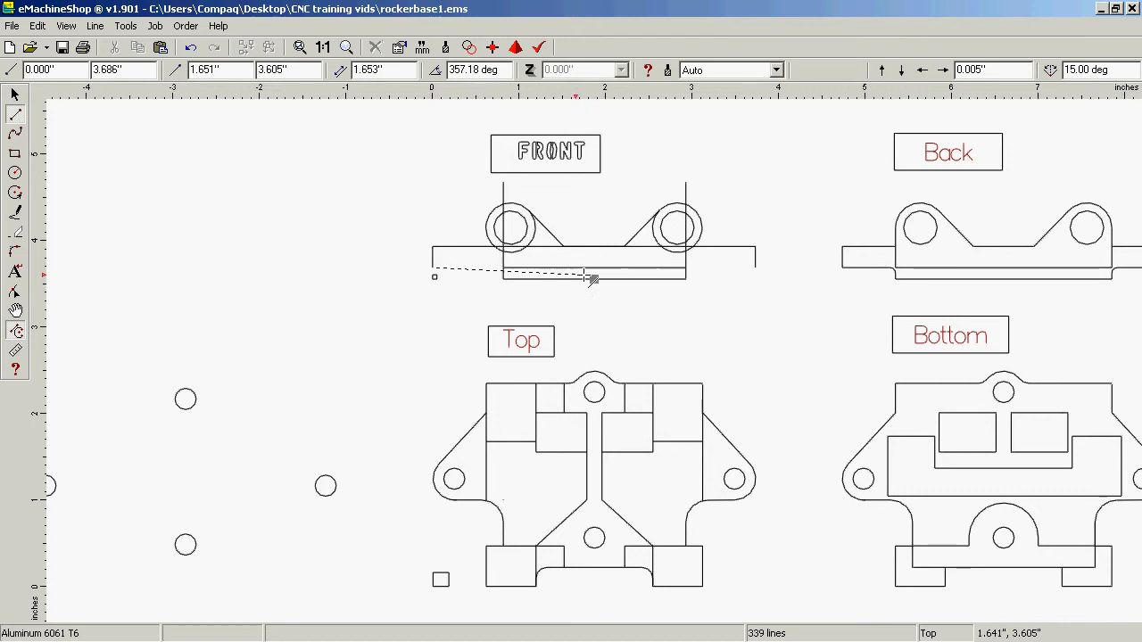
click(753, 268)
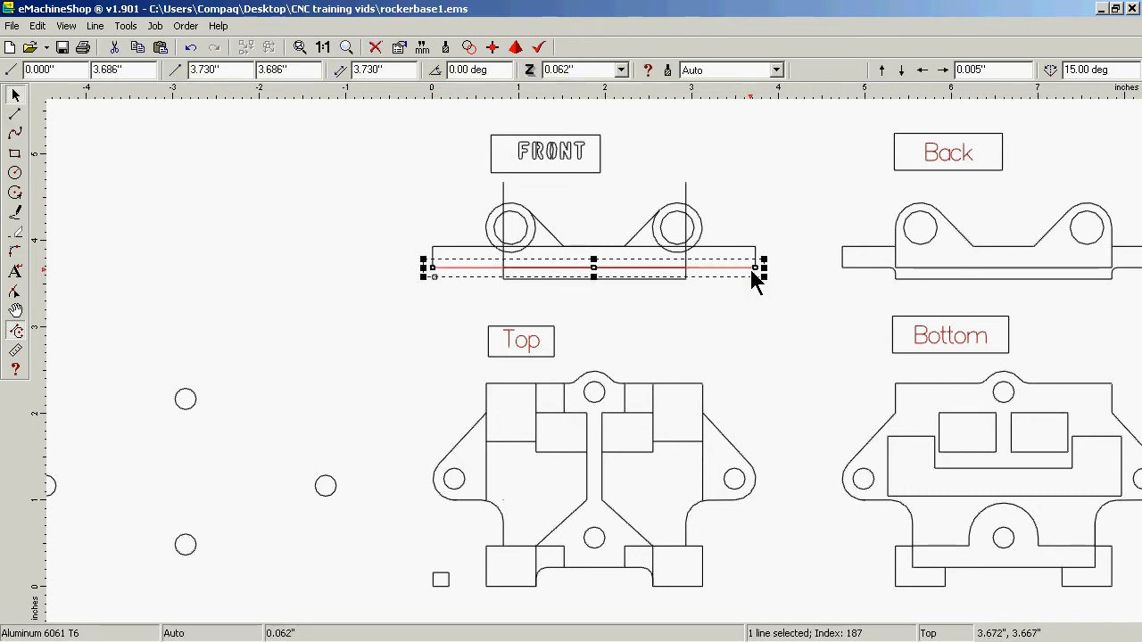
key(Escape)
click(694, 307)
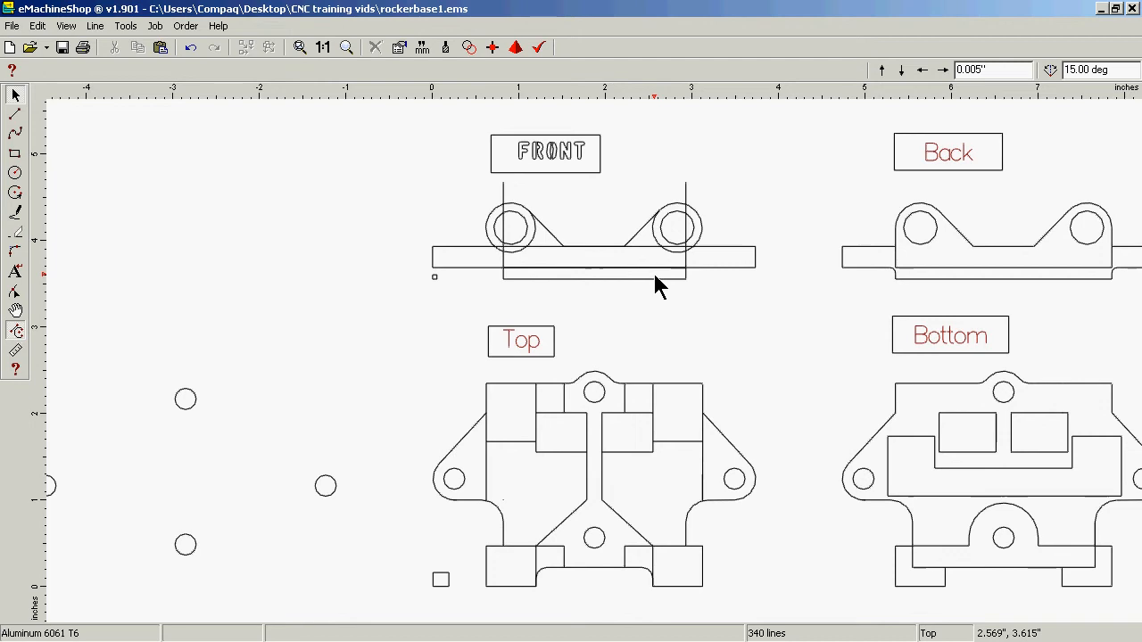
click(655, 270)
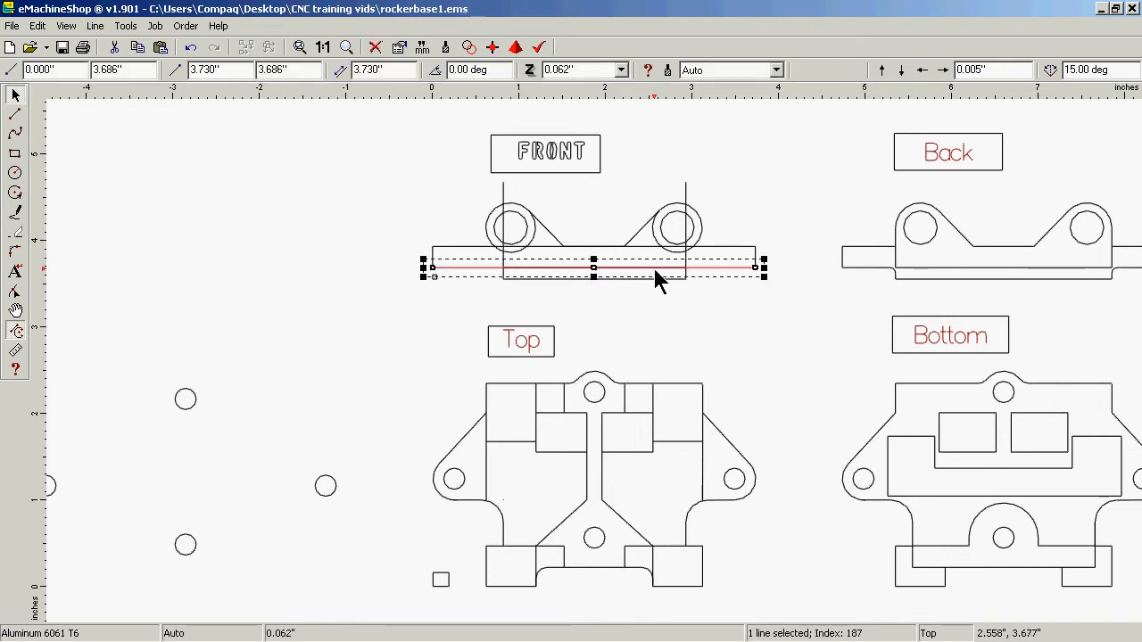
click(689, 323)
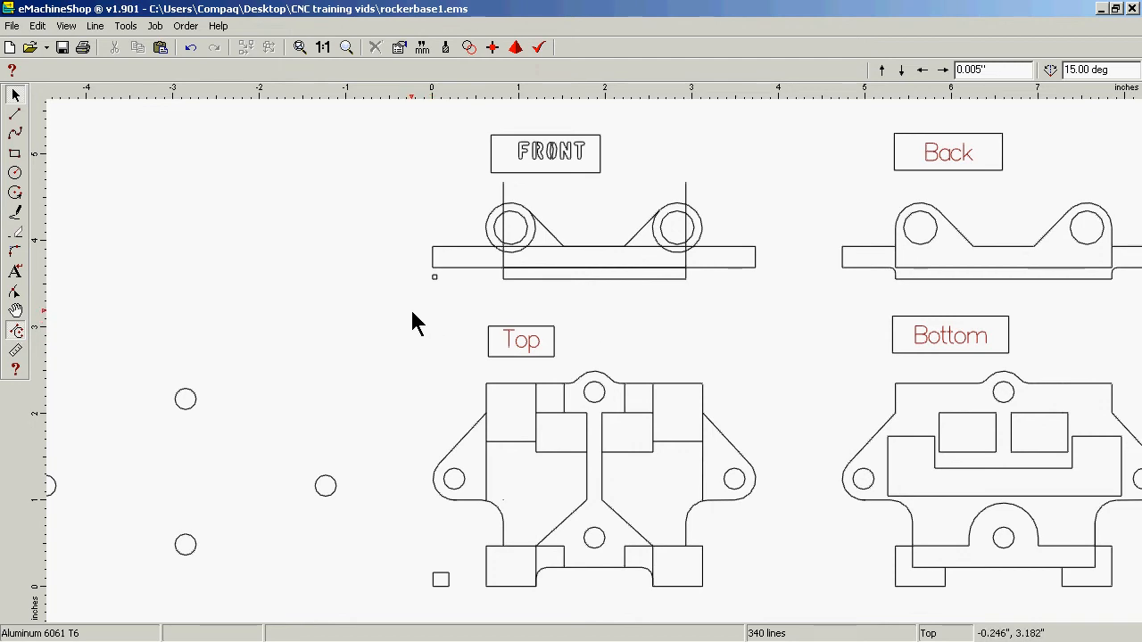
Intersect all Front view lines, including the two new flange edges
drag(404, 305, 764, 182)
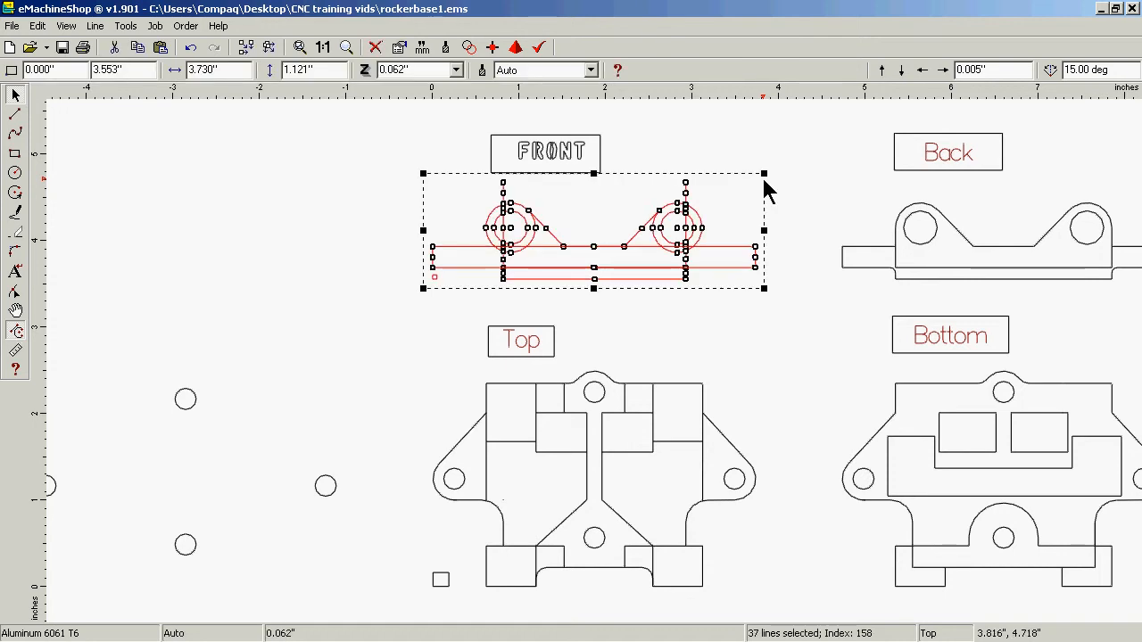
click(95, 26)
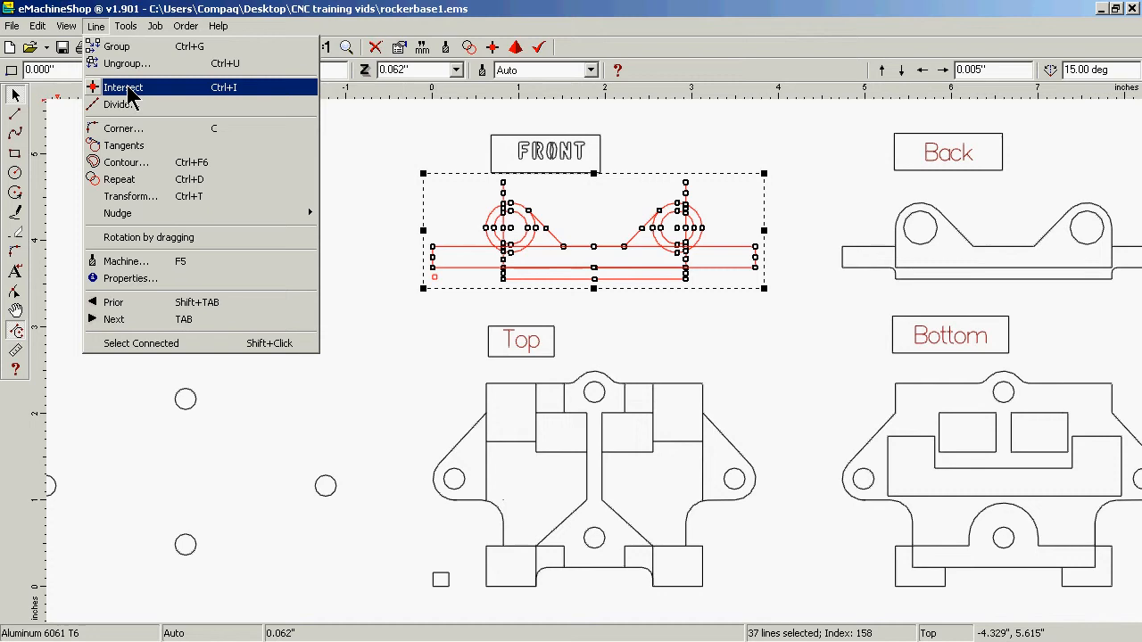
click(129, 87)
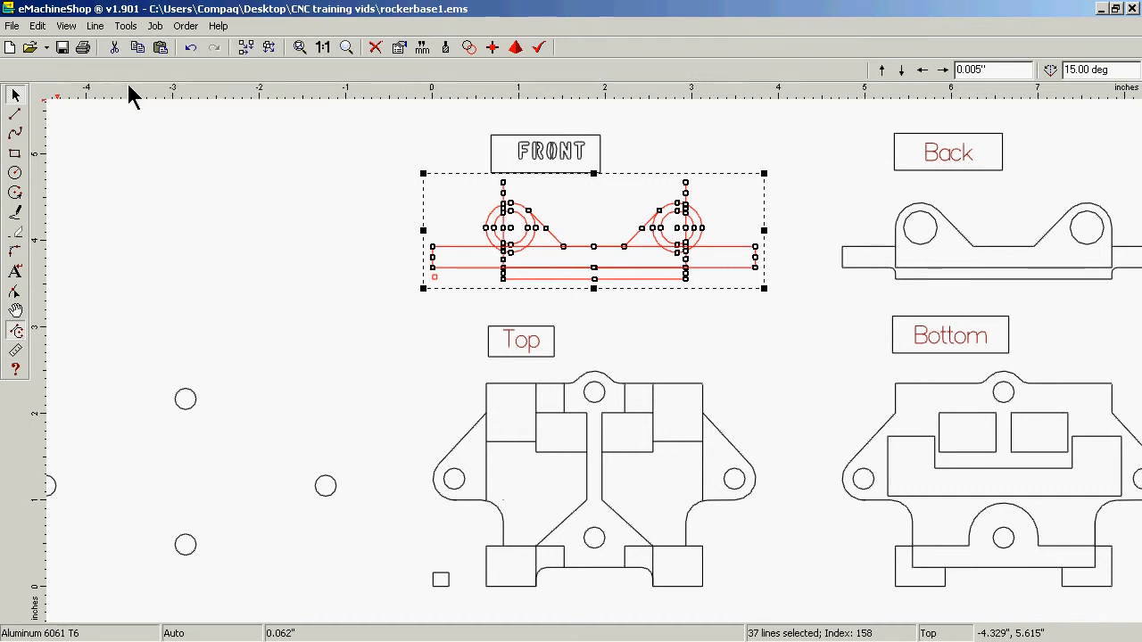
click(315, 300)
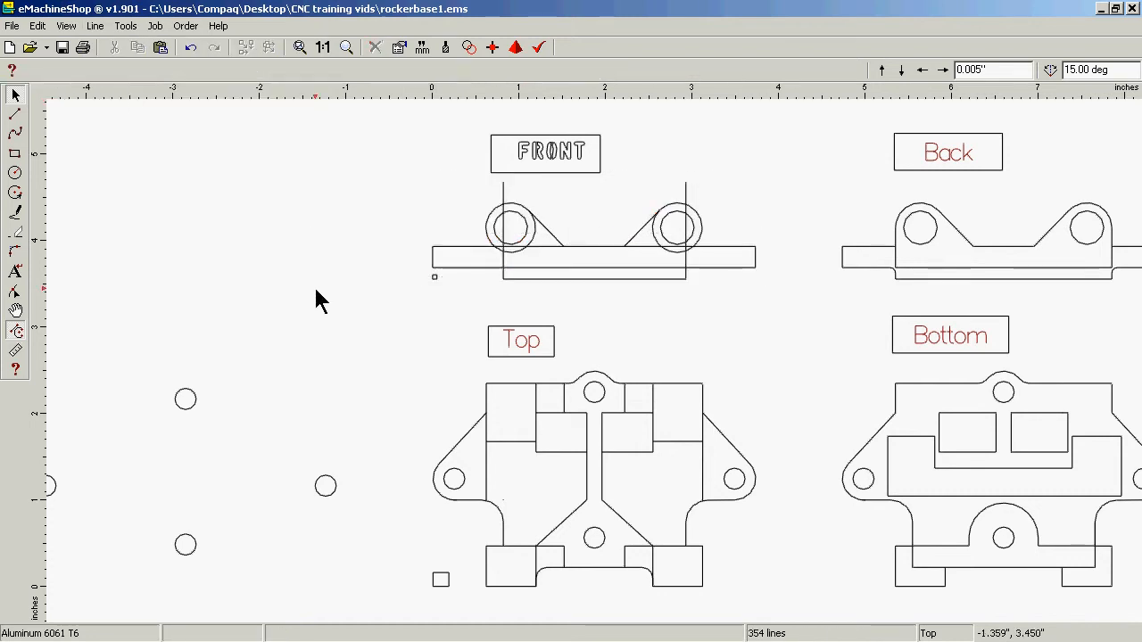
Delete the left projection line's pieces above the left boss and through its ring and bore
click(505, 201)
key(Delete)
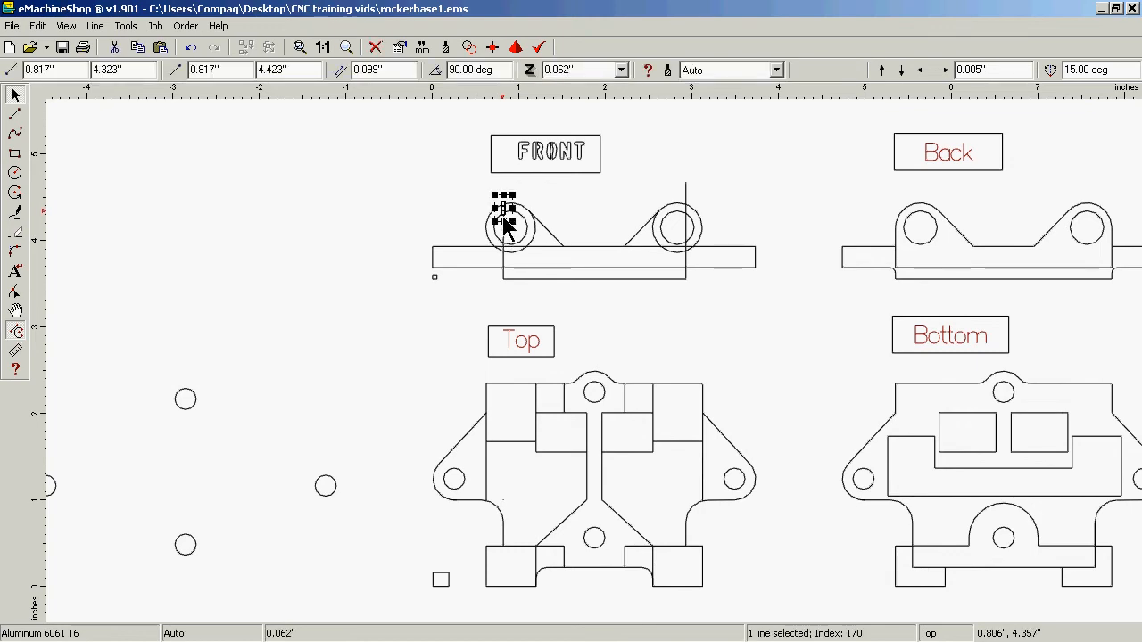
click(502, 228)
click(506, 234)
key(Delete)
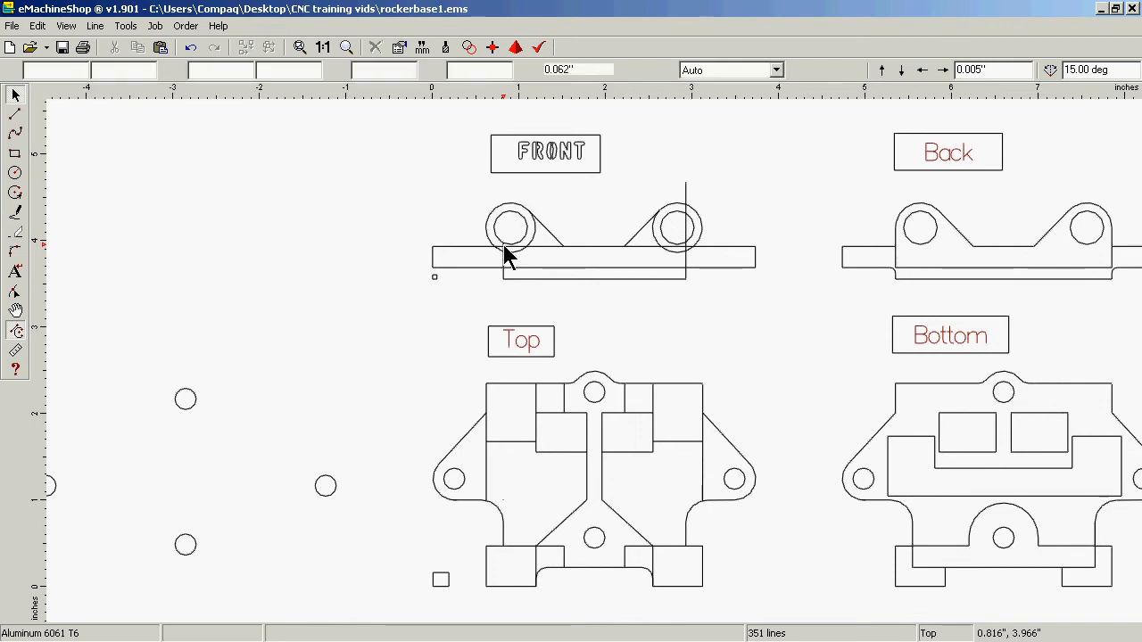
click(504, 256)
key(Delete)
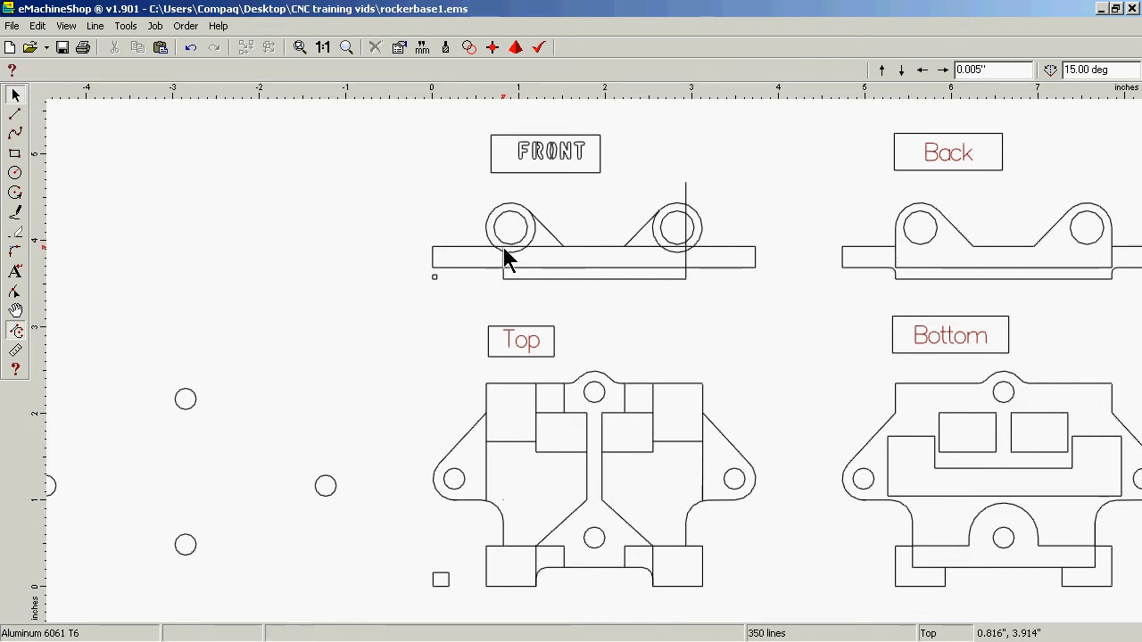
Delete the flange top edge pieces inside the left boss and the last bit of vertical line within its ring
click(505, 255)
key(Delete)
click(504, 256)
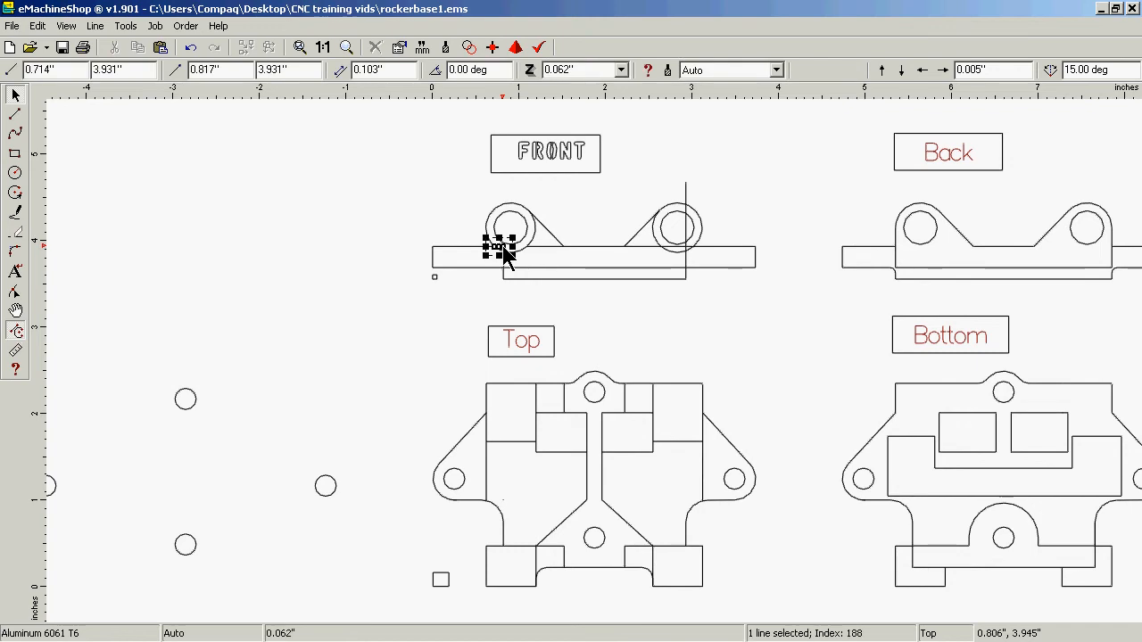
key(Delete)
click(505, 257)
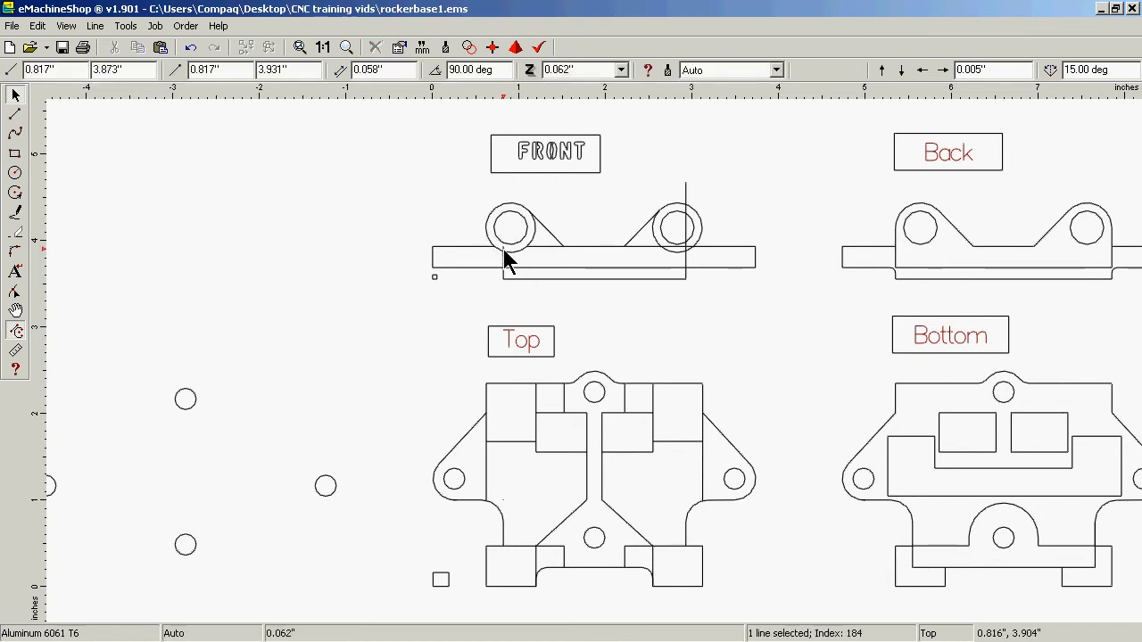
key(Delete)
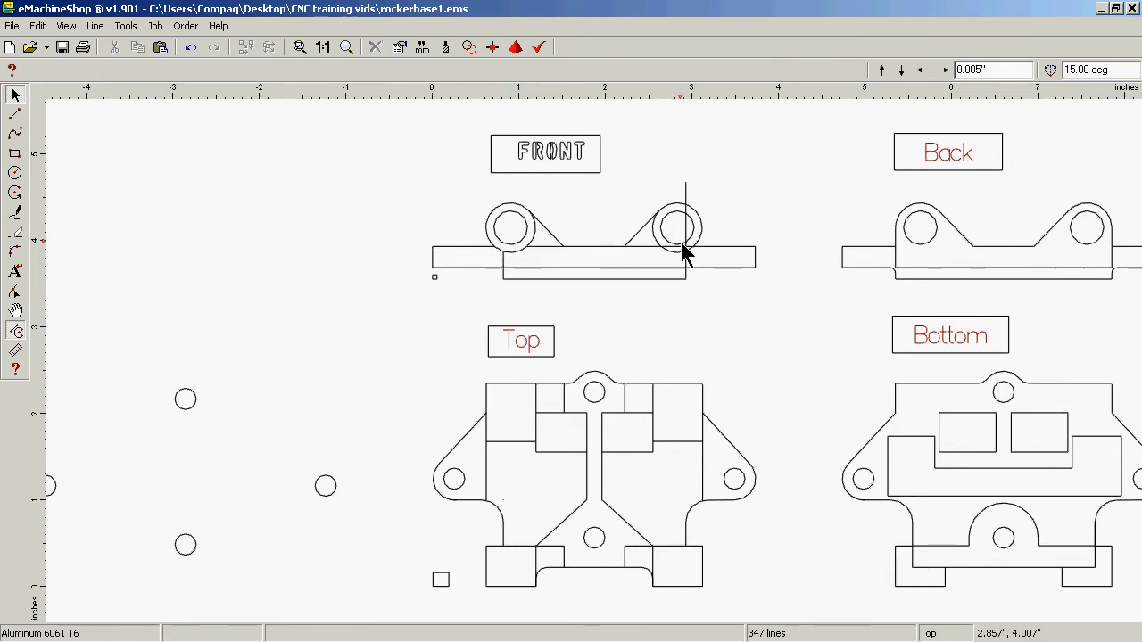
Delete the flange top edge pieces inside the right boss and the short vertical pieces in its lower ring
click(685, 249)
click(686, 254)
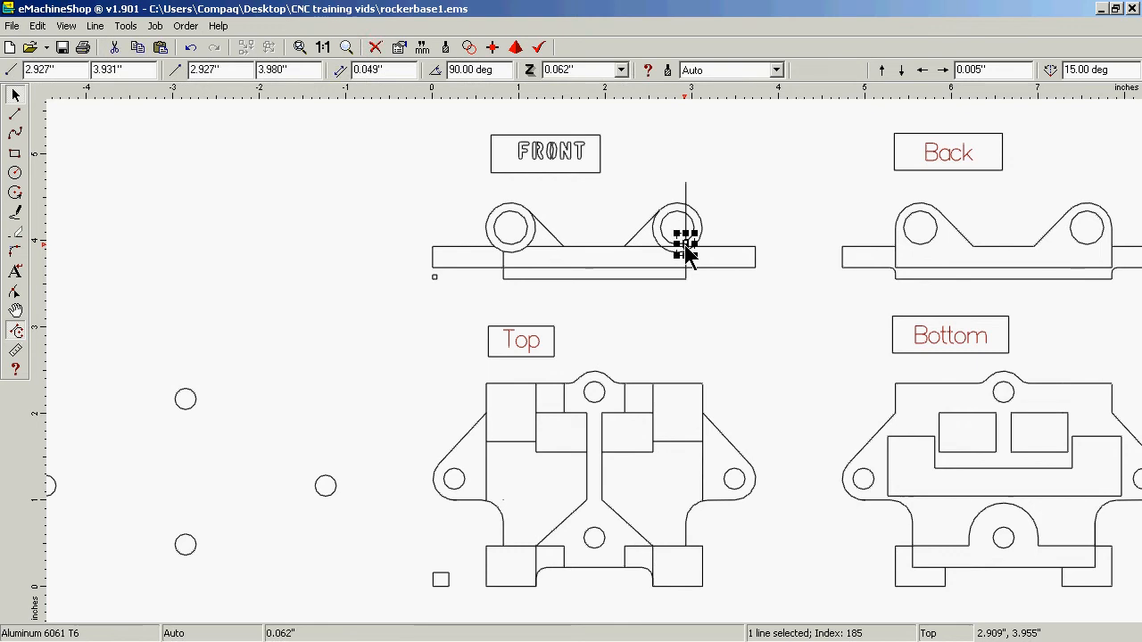
key(Delete)
click(685, 251)
key(Delete)
click(685, 250)
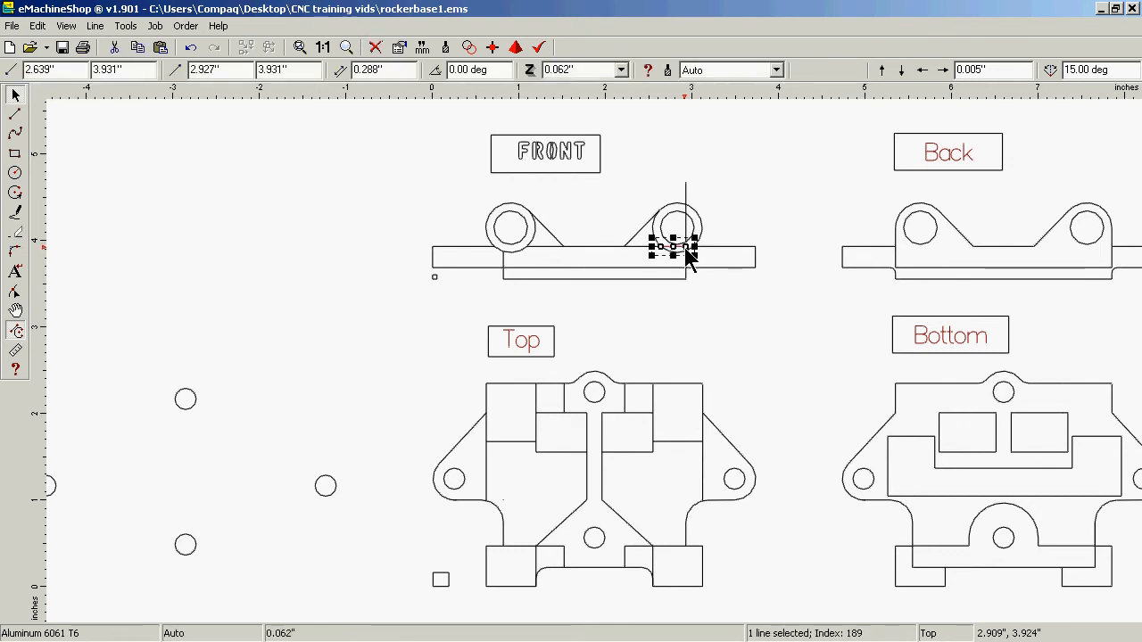
key(Delete)
click(685, 251)
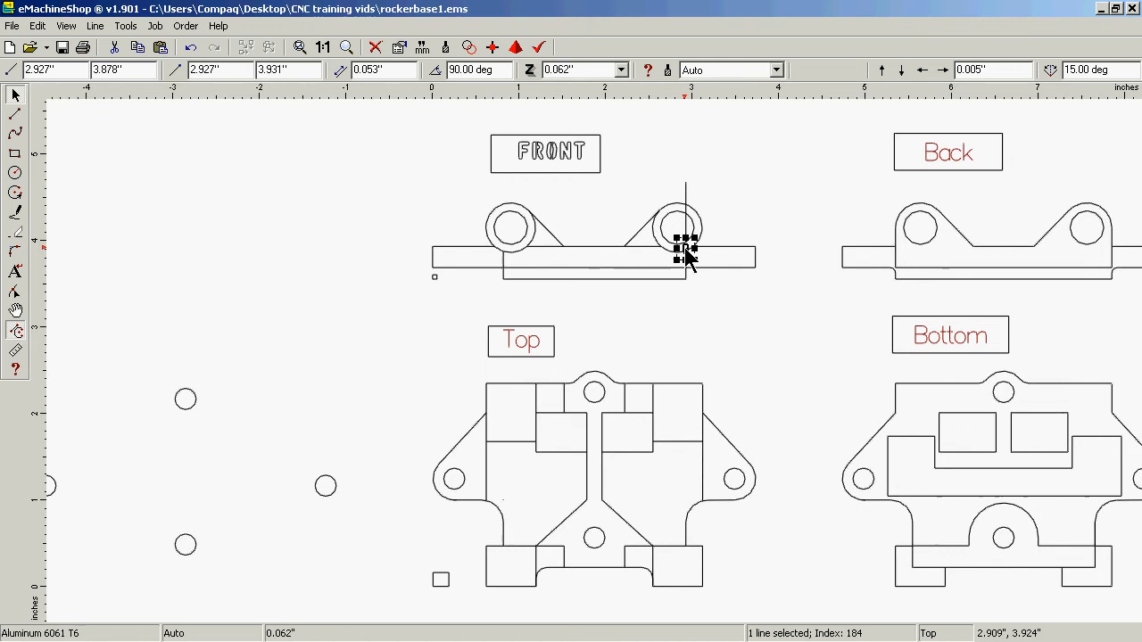
key(Delete)
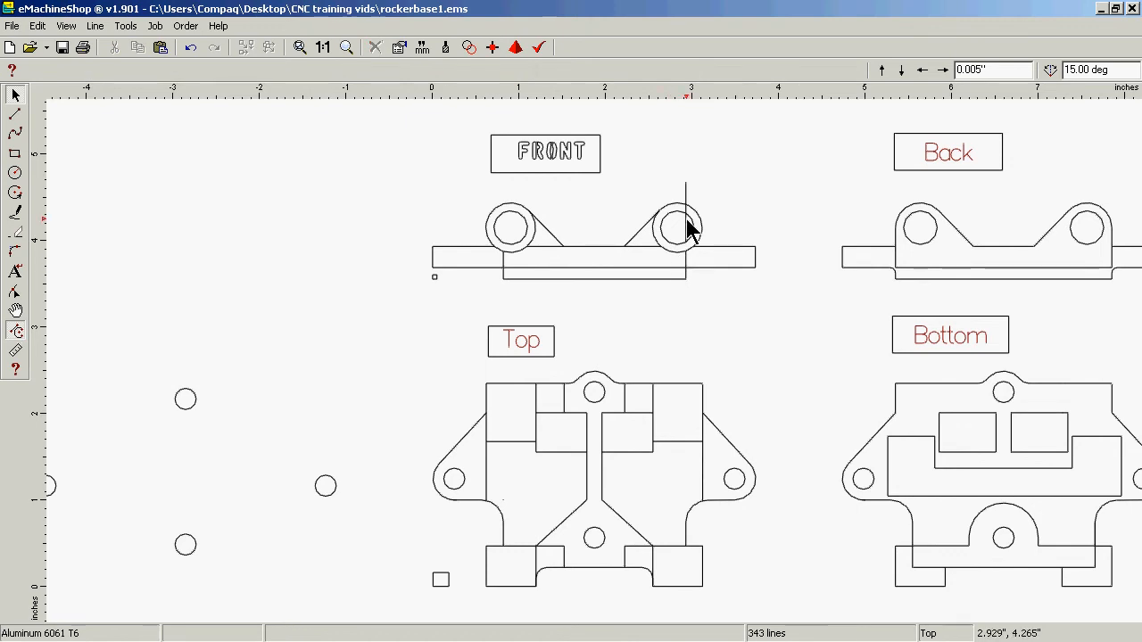
Delete the right projection line's remaining pieces in the right boss's bore, above the boss and in its upper ring
click(687, 227)
key(Delete)
click(685, 193)
key(Delete)
click(684, 210)
key(Delete)
Delete the two flange top edge pieces running beneath the sloped edges beside the right and left bosses in the Front view
click(649, 247)
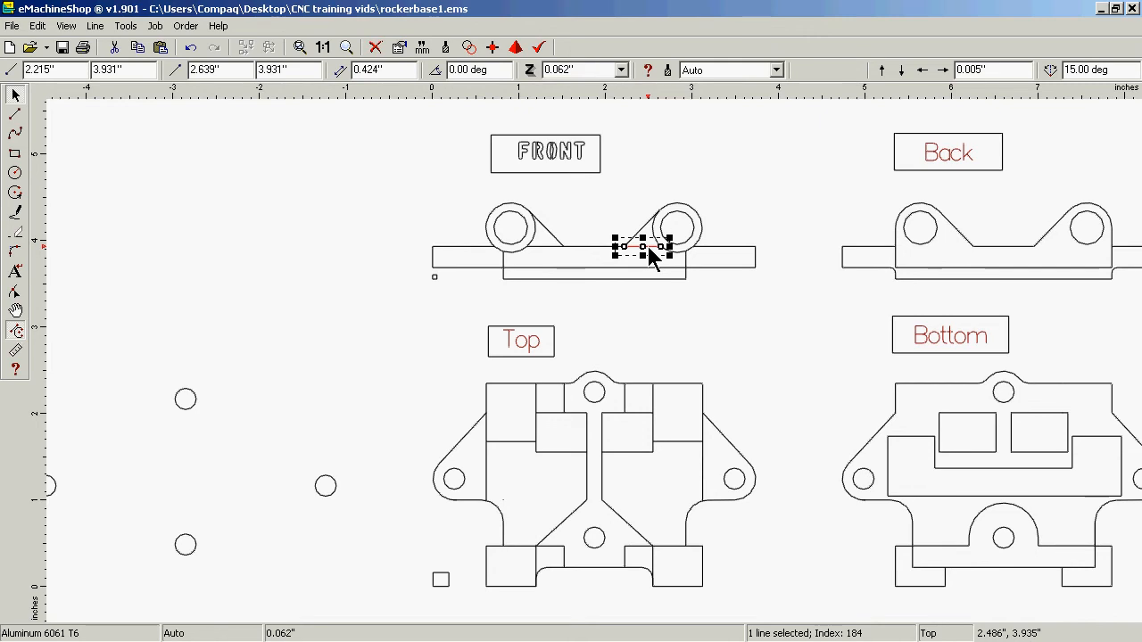
key(Delete)
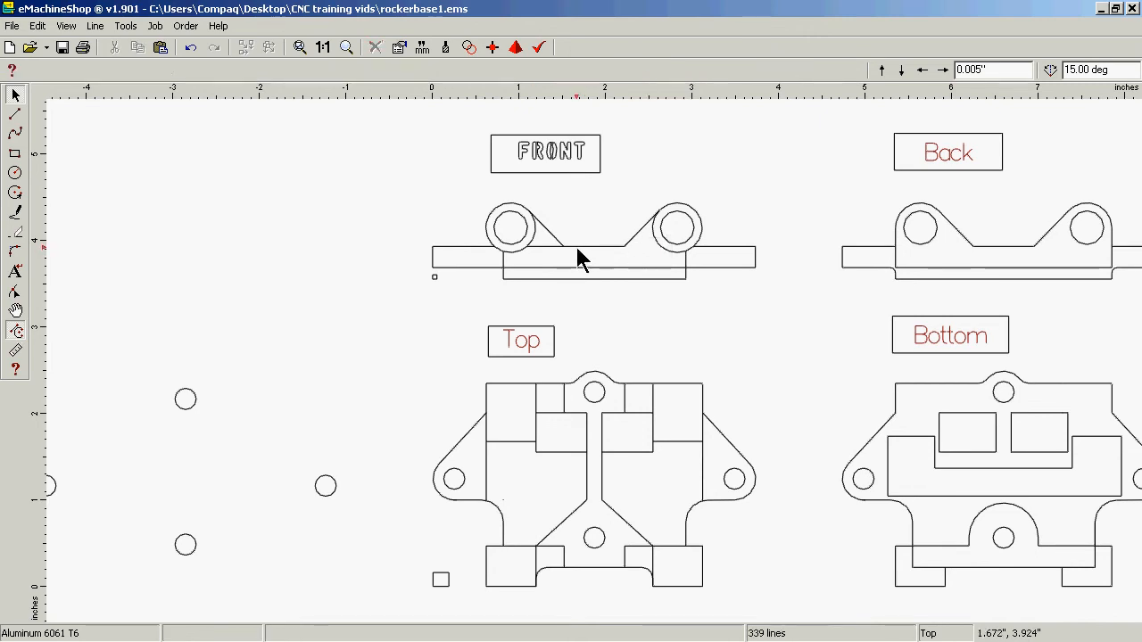
click(551, 247)
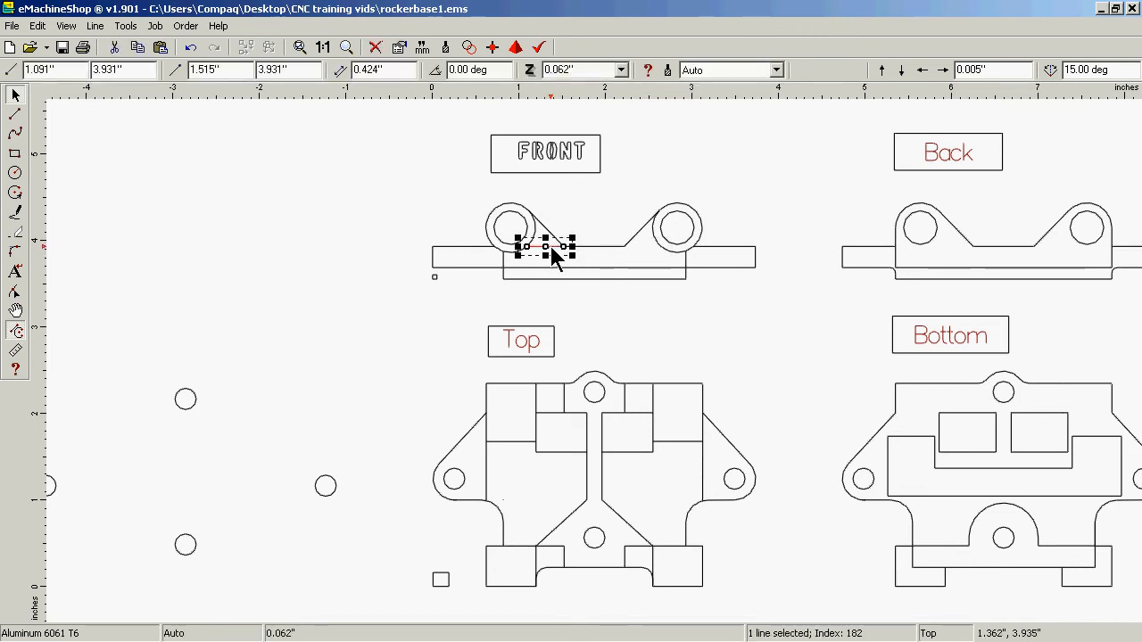
key(Delete)
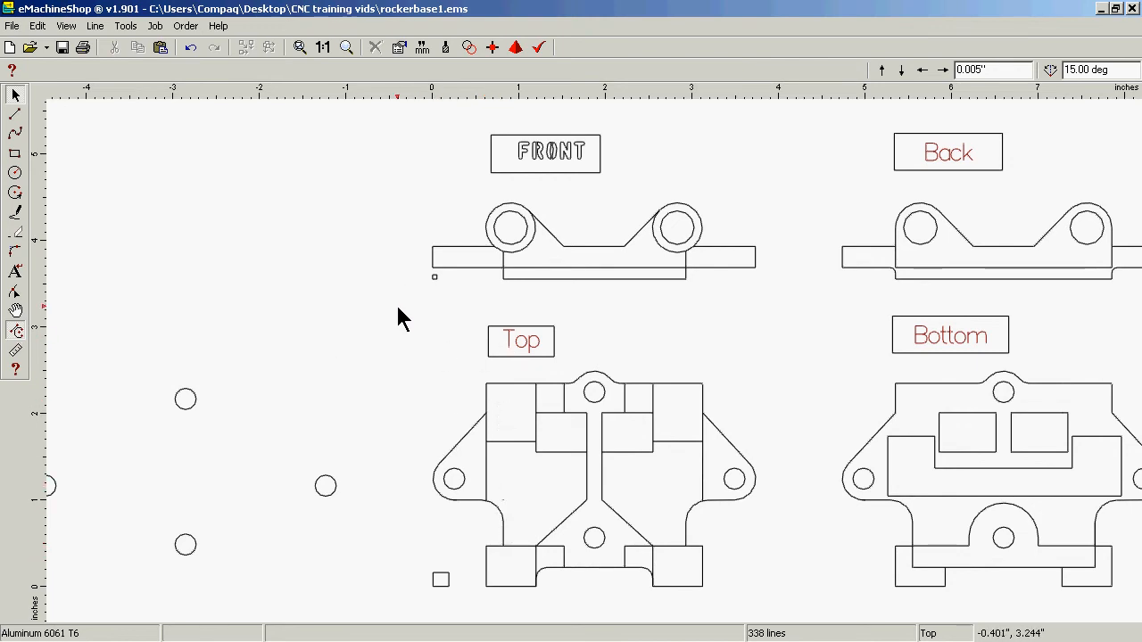
Group the complete Front view with its label and copy the group
drag(398, 308, 776, 118)
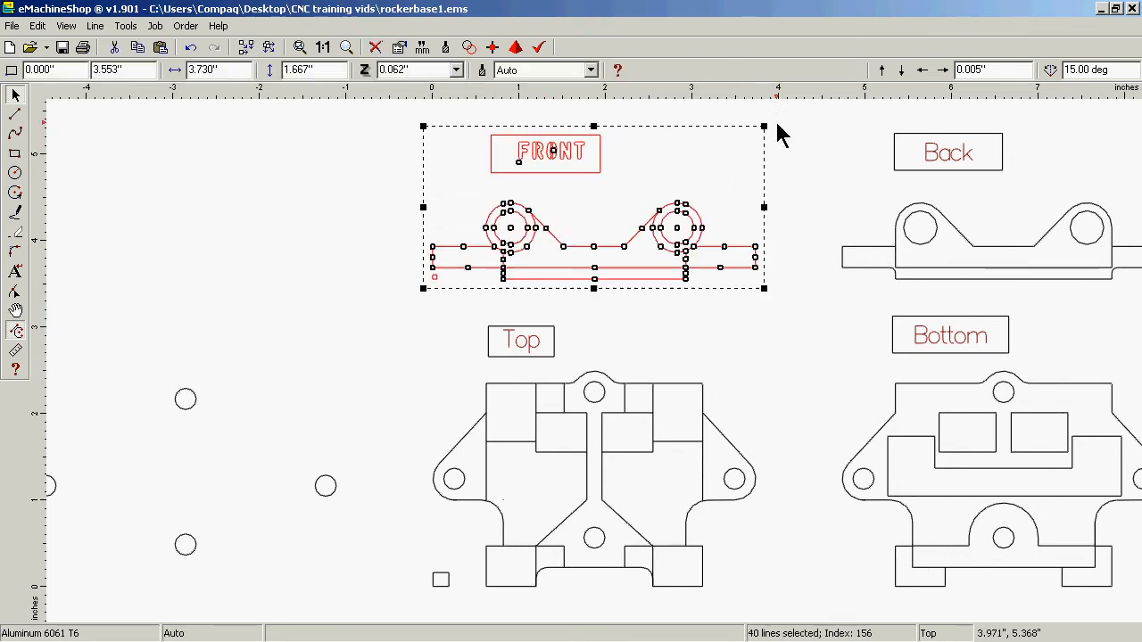
click(98, 27)
click(123, 36)
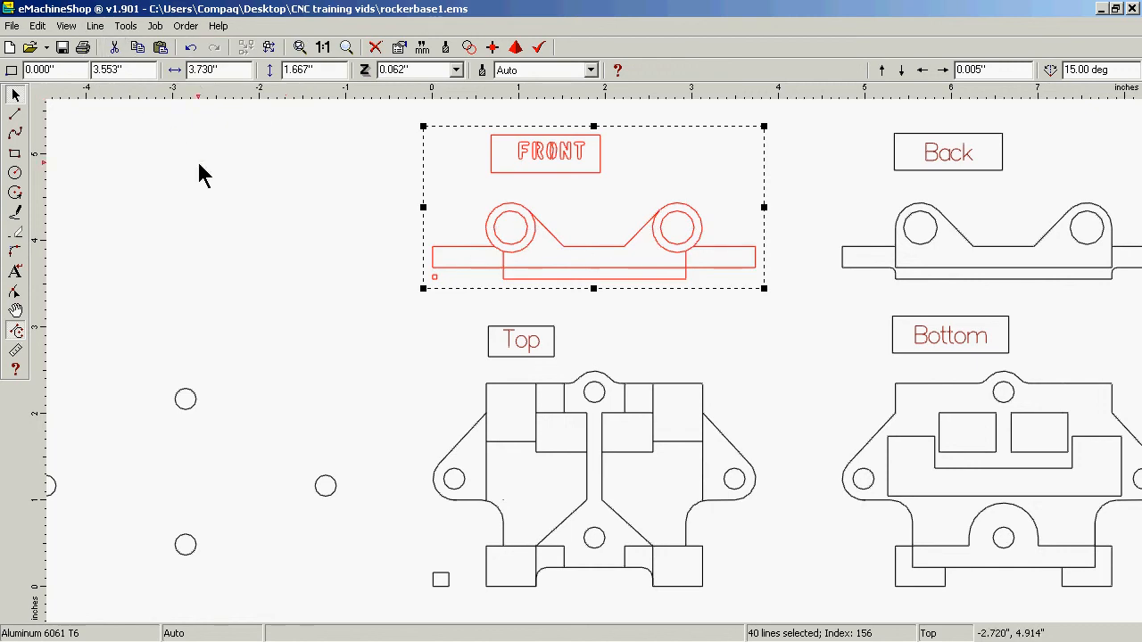
click(298, 249)
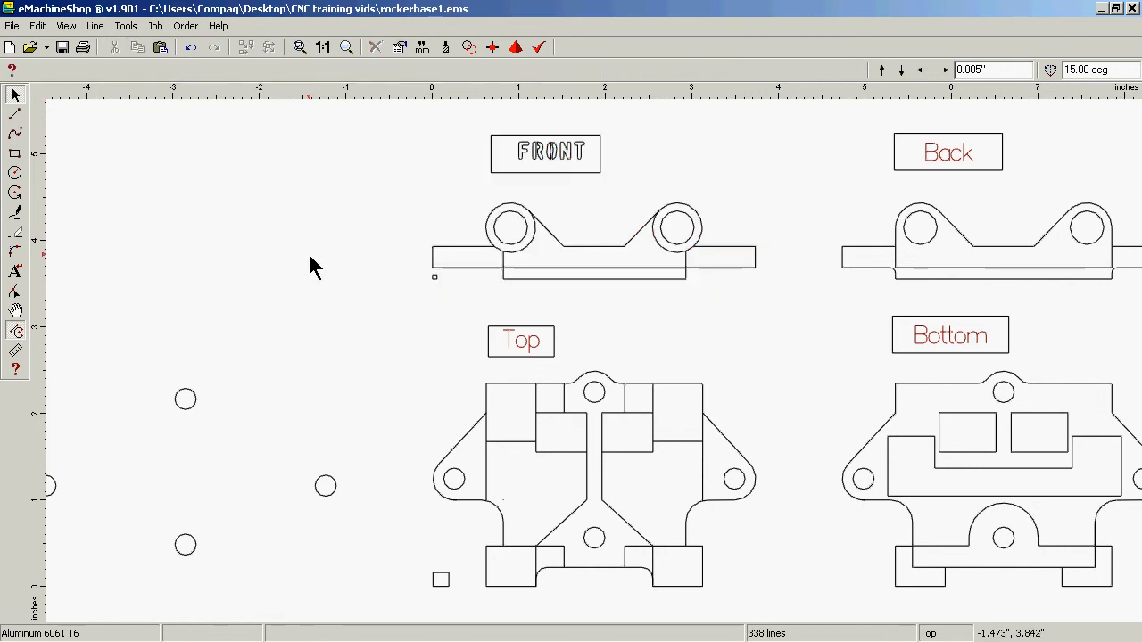
click(509, 278)
right_click(510, 279)
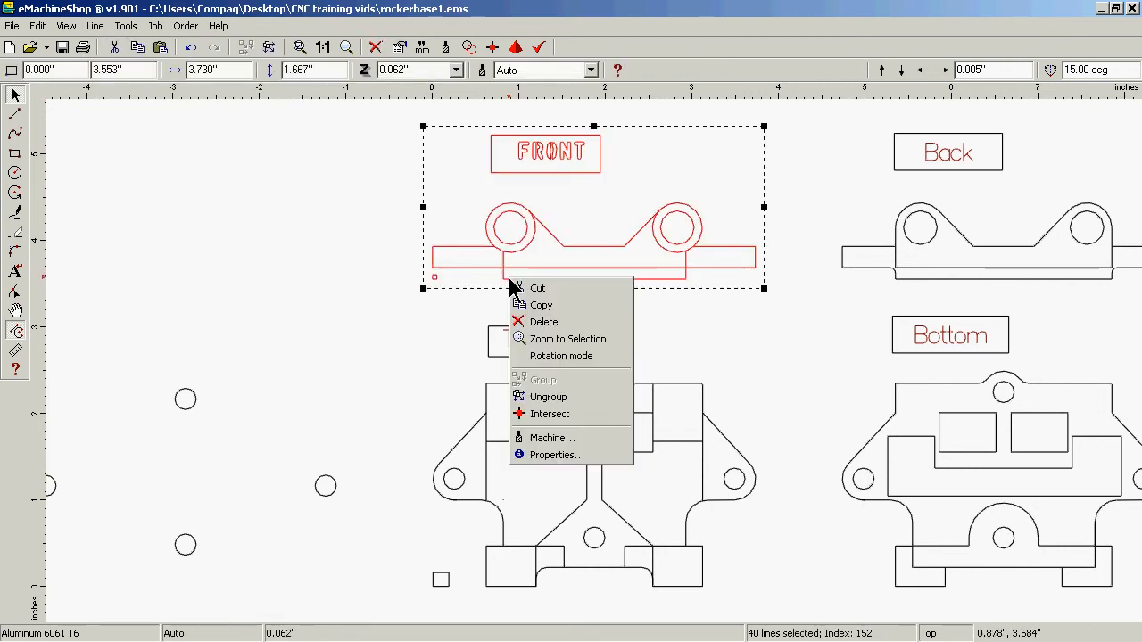
click(546, 307)
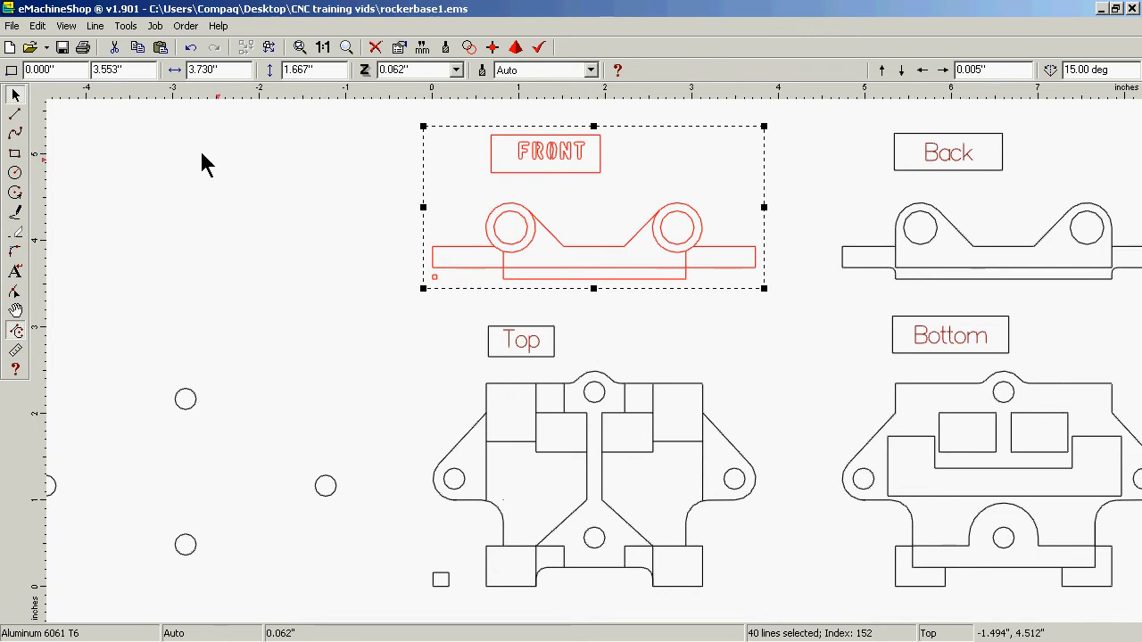
Open the design "step 5 front and back", saving the changes to rockerbase1
click(13, 26)
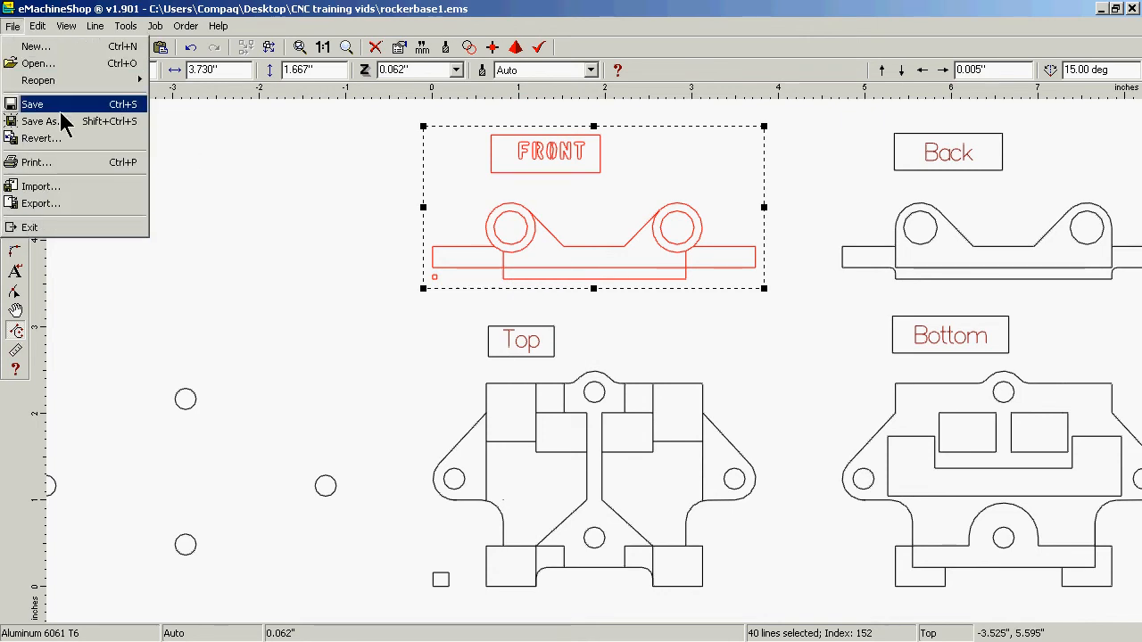
click(76, 64)
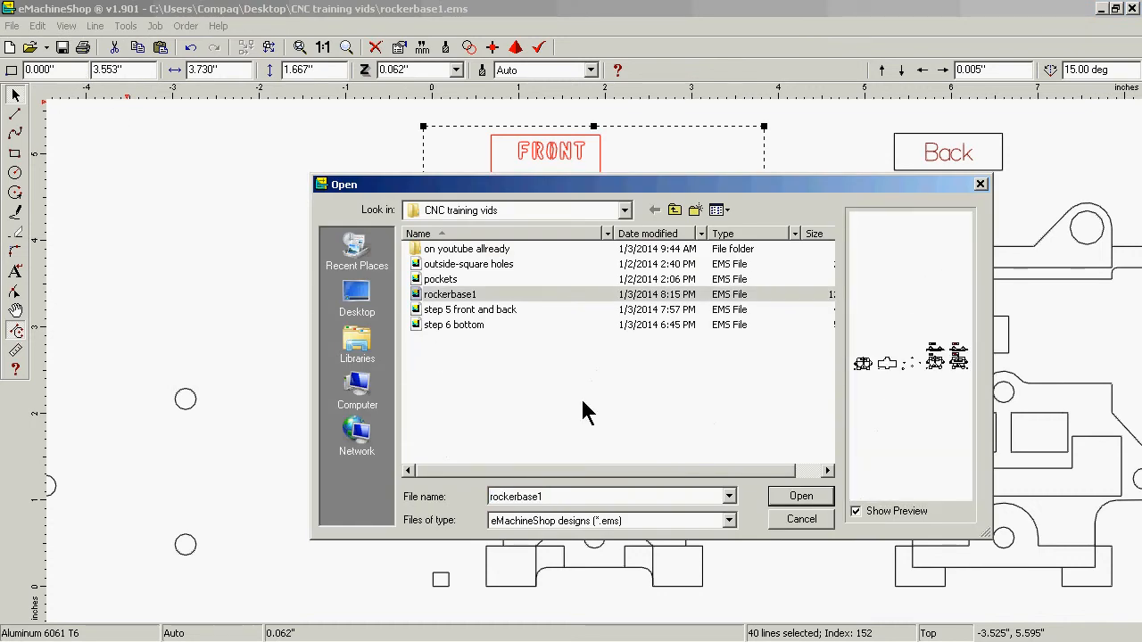
click(482, 319)
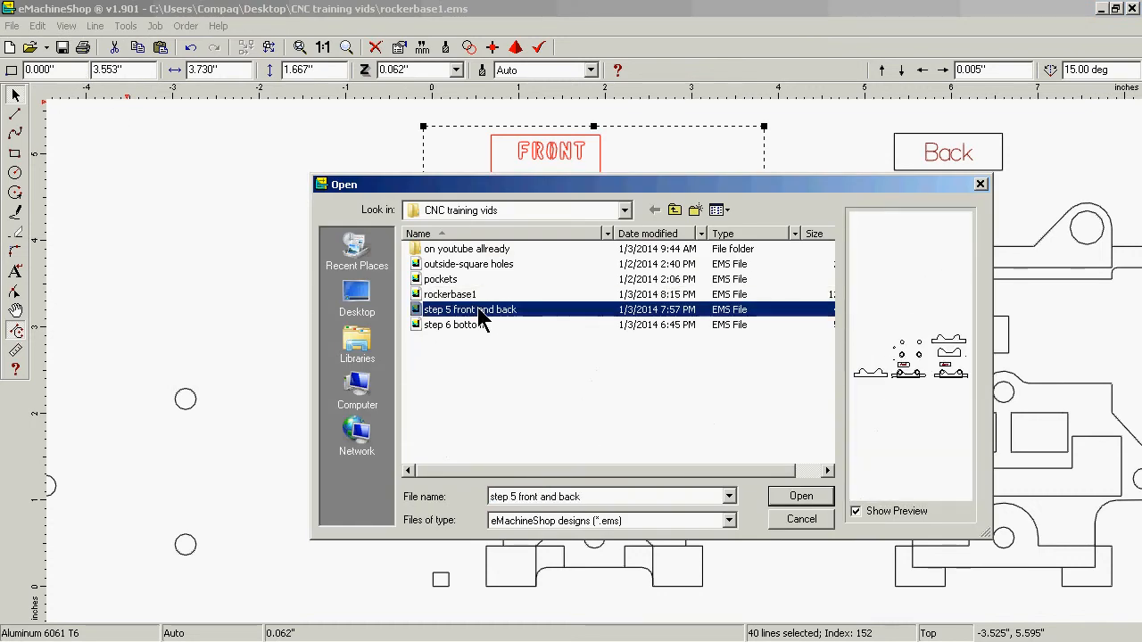
click(805, 495)
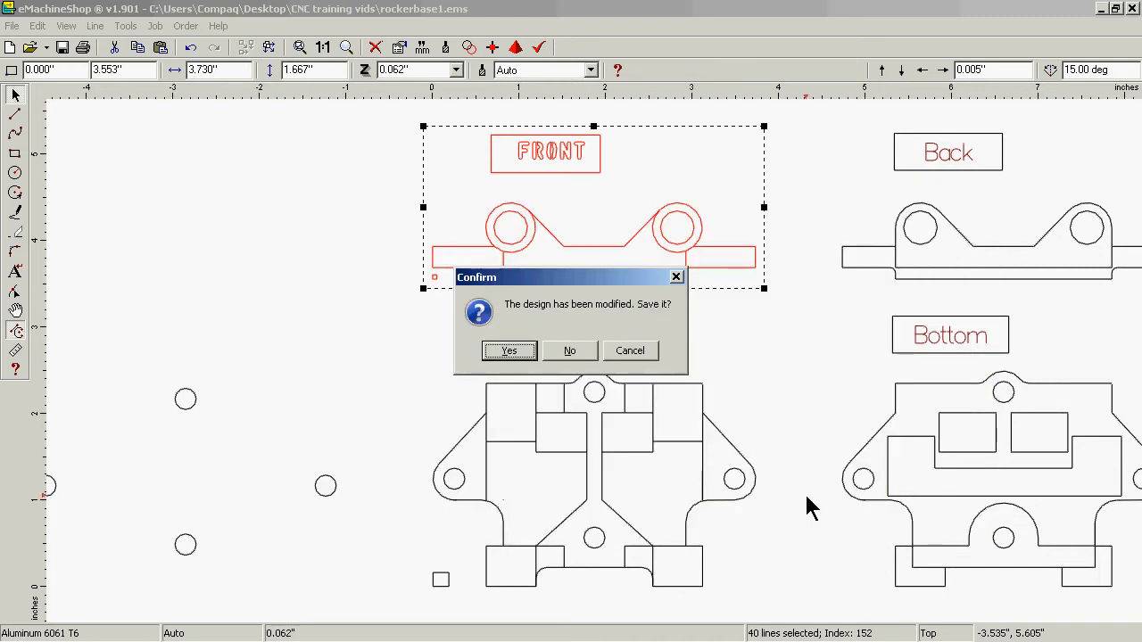
click(509, 351)
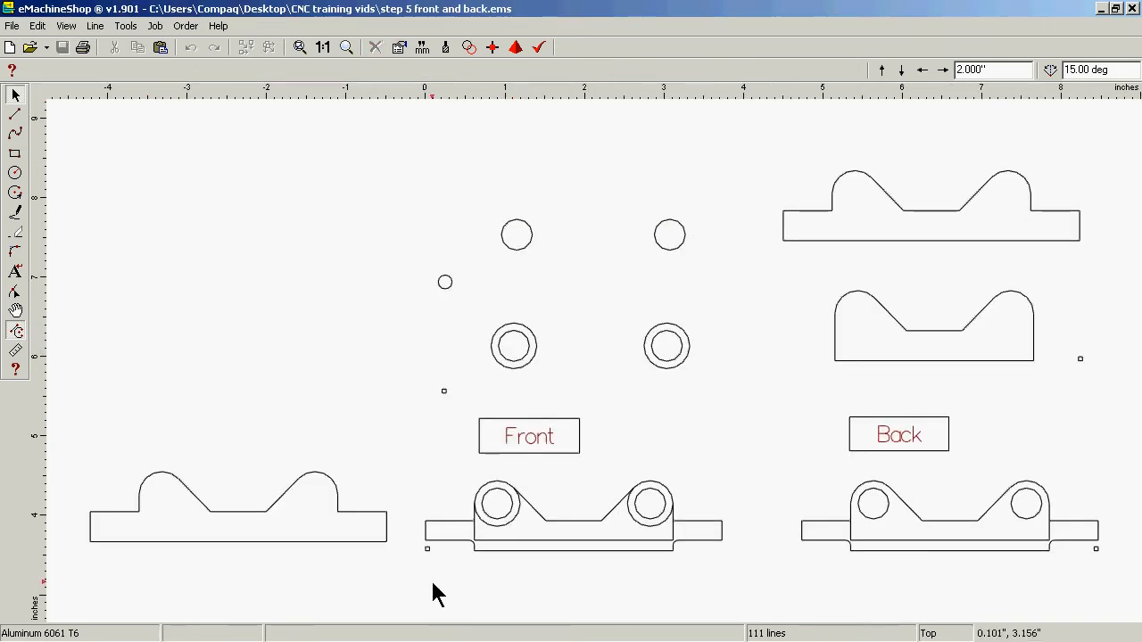
Replace the old Front view and its label with the copied group, moved to about X 0.225", Y 3.665"
drag(417, 561, 747, 413)
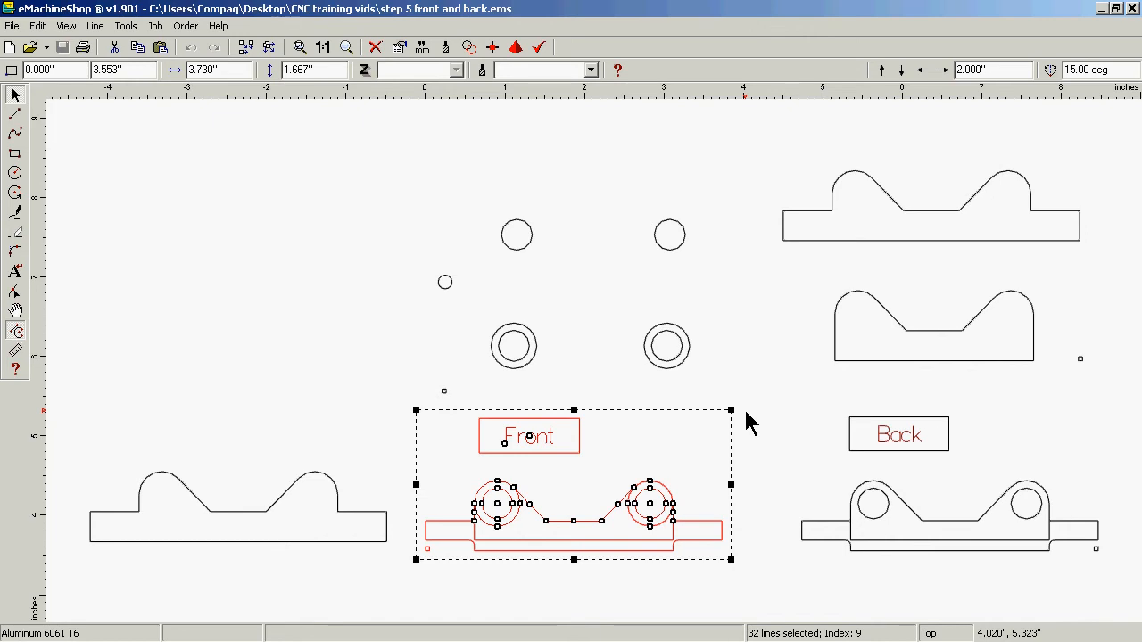
key(Delete)
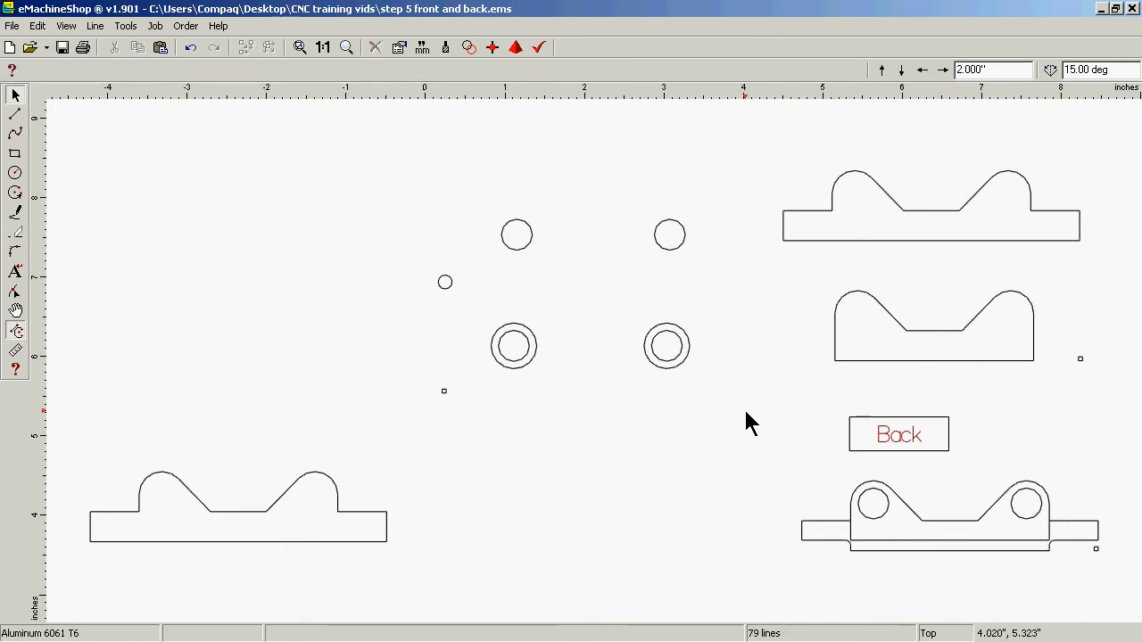
right_click(461, 512)
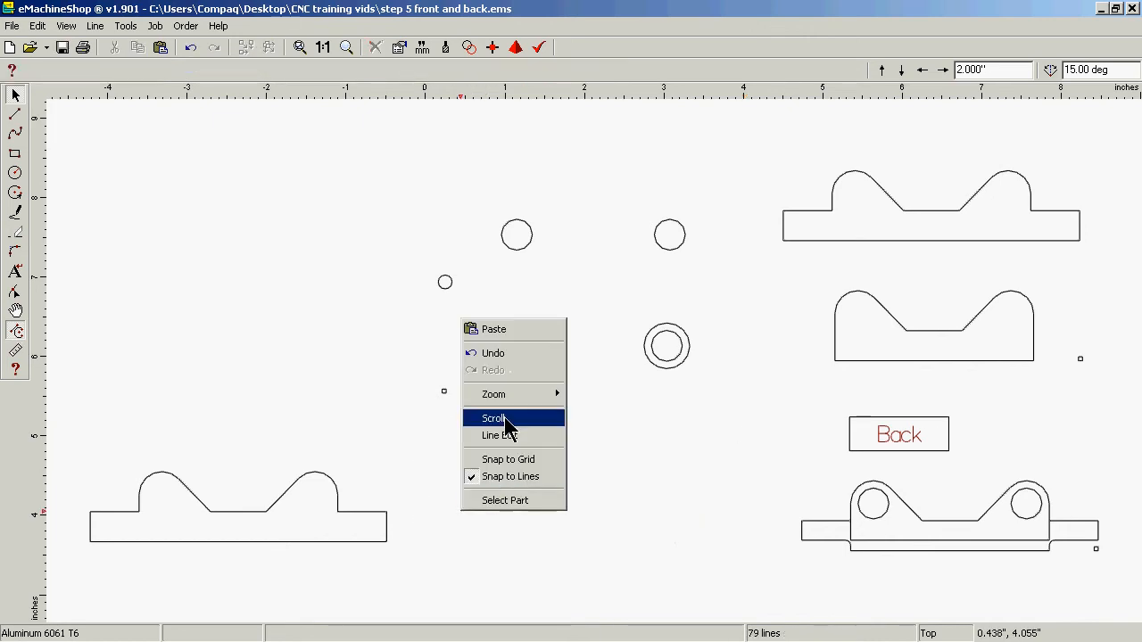
click(525, 331)
click(633, 616)
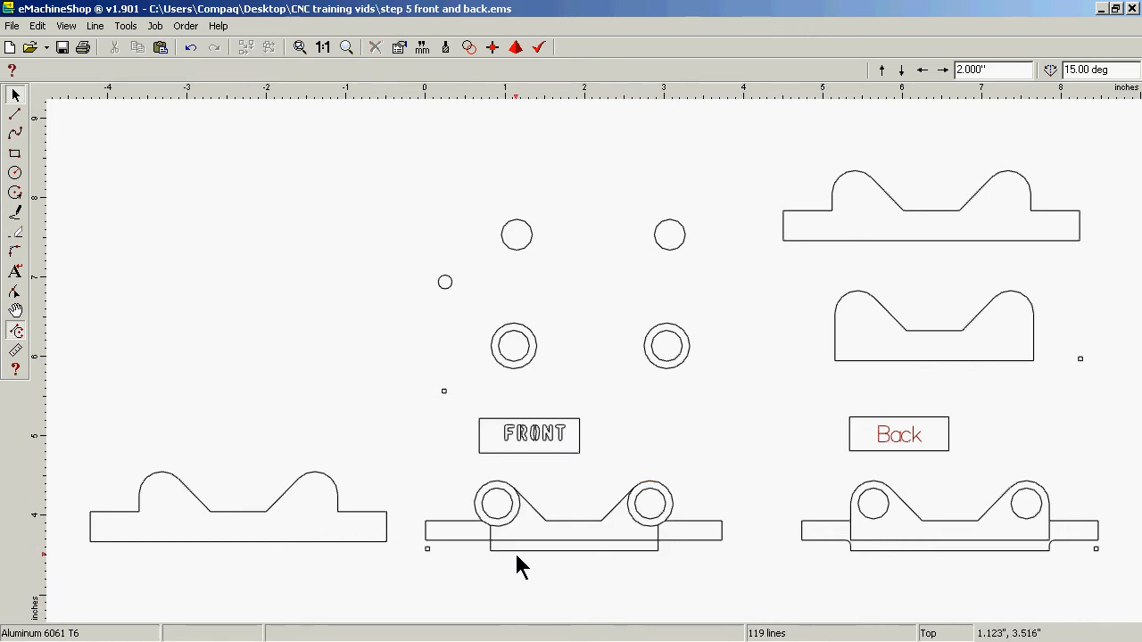
drag(516, 548, 533, 541)
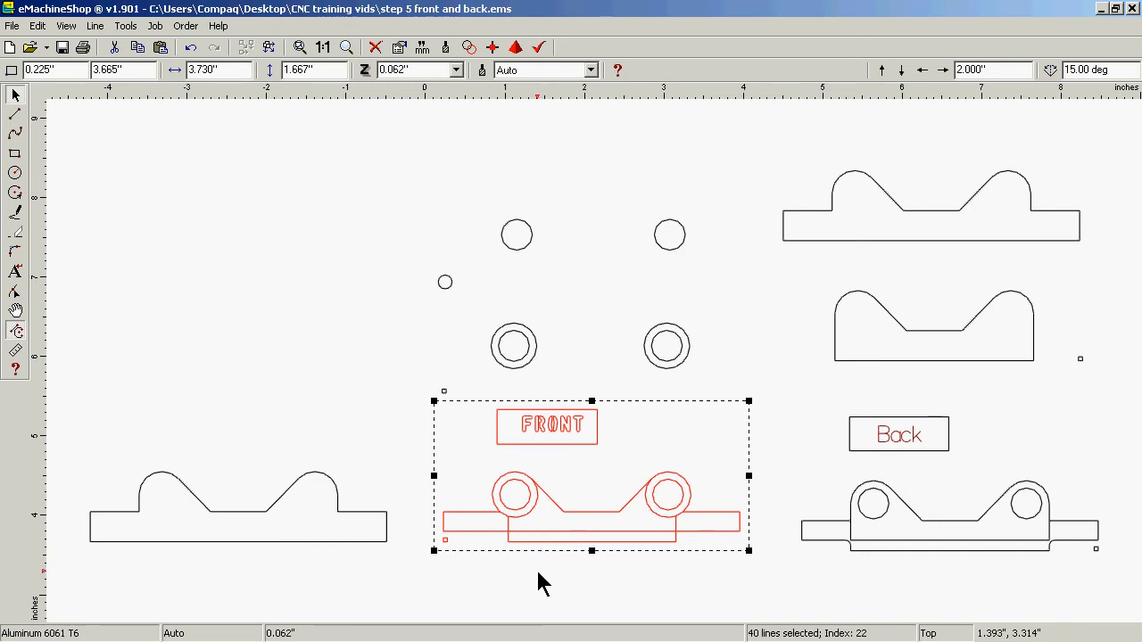
click(538, 576)
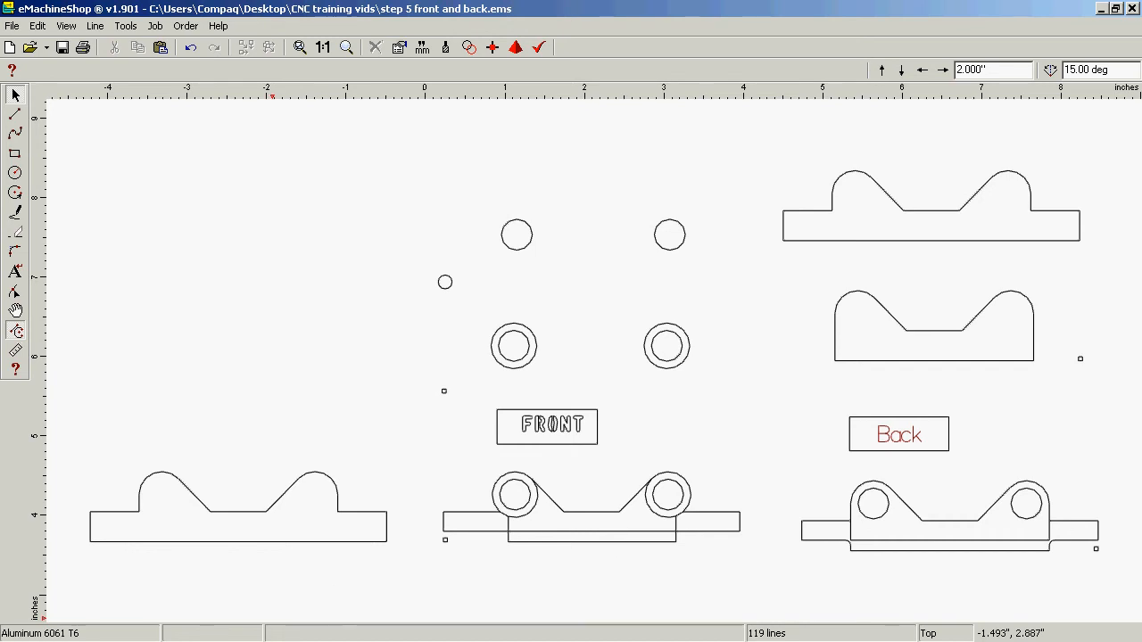
Examine the physical rocker base in Logitech Webcam Software and return to the eMachineShop drawing
key(alt+Tab)
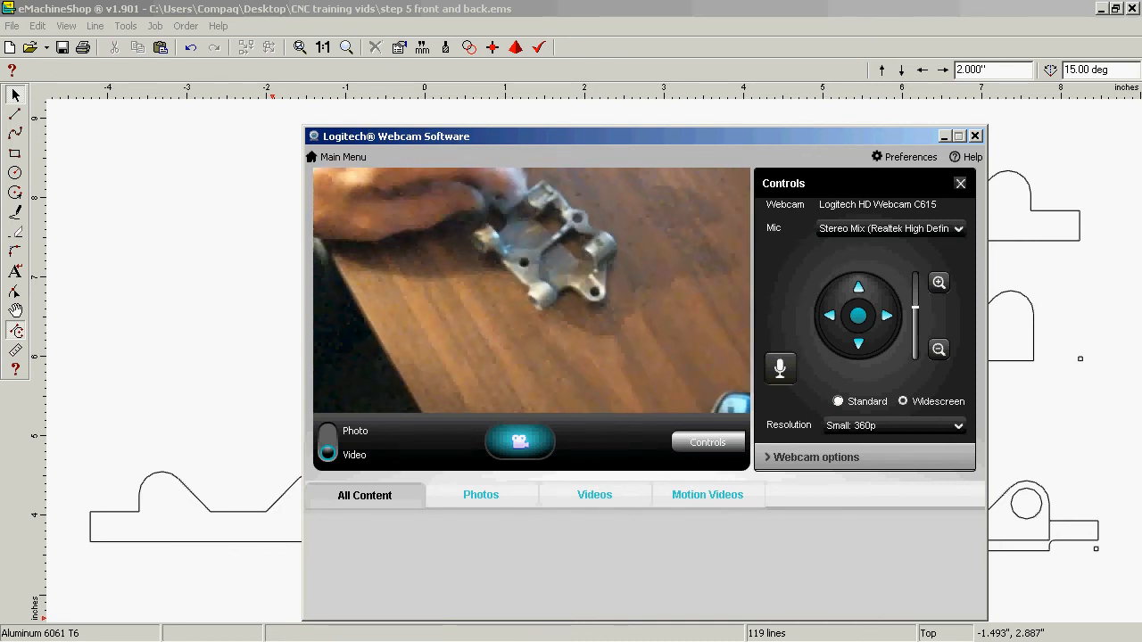
click(230, 328)
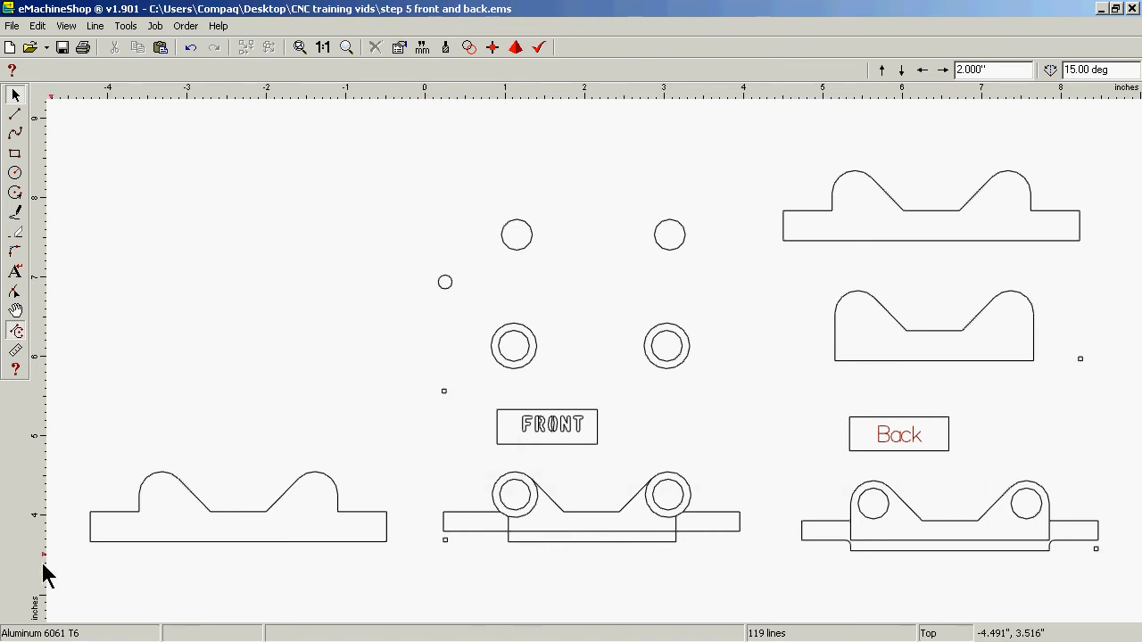
Delete the separate double-hump profile beside the Front view
drag(70, 558, 416, 448)
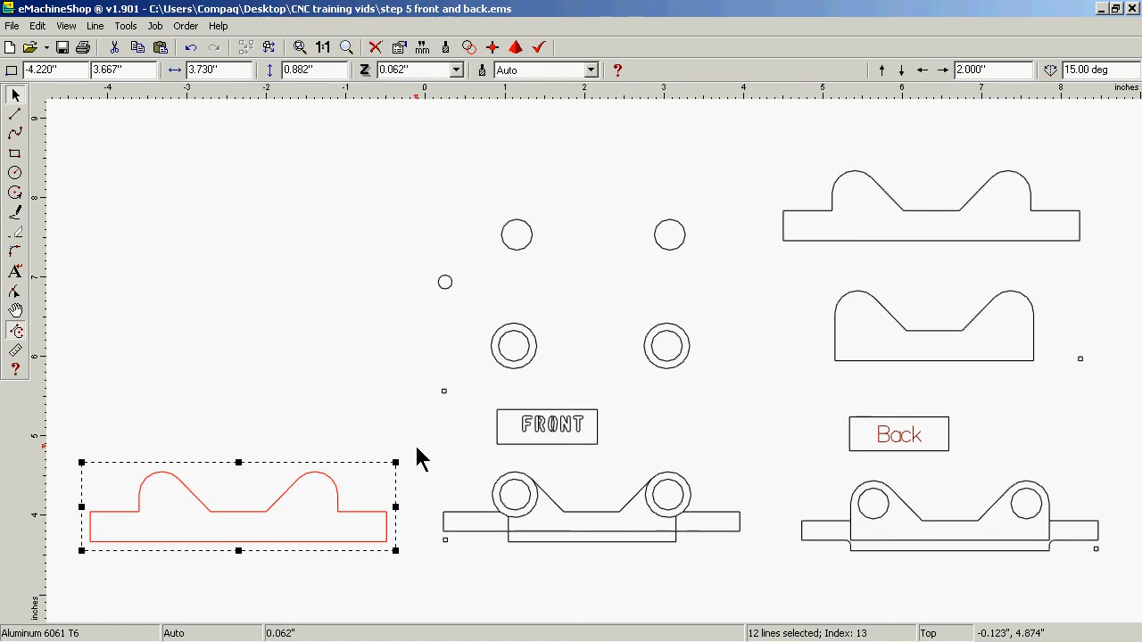
key(Delete)
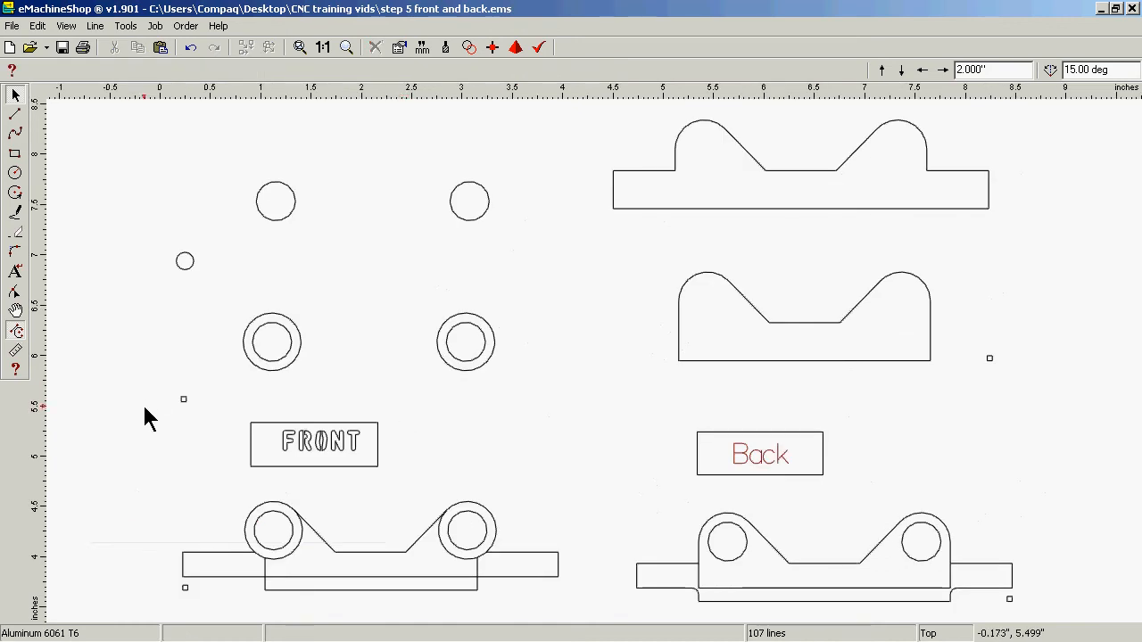
drag(162, 416, 117, 331)
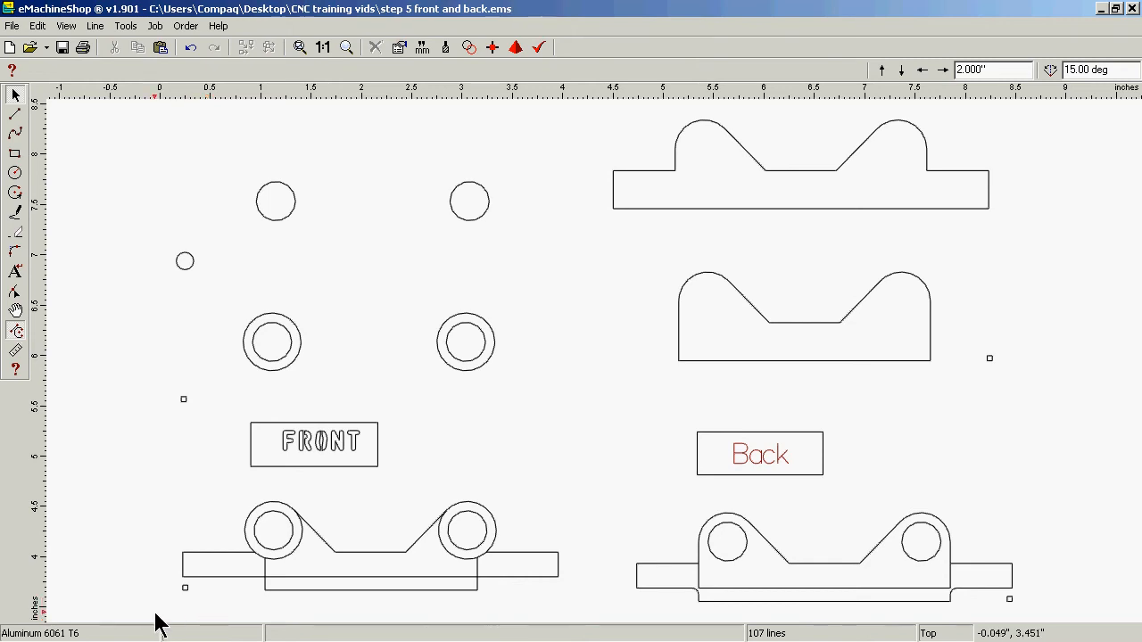
Ungroup the Front view and its label
mouse_move(155, 611)
mouse_down()
mouse_move(559, 512)
mouse_move(591, 482)
mouse_up()
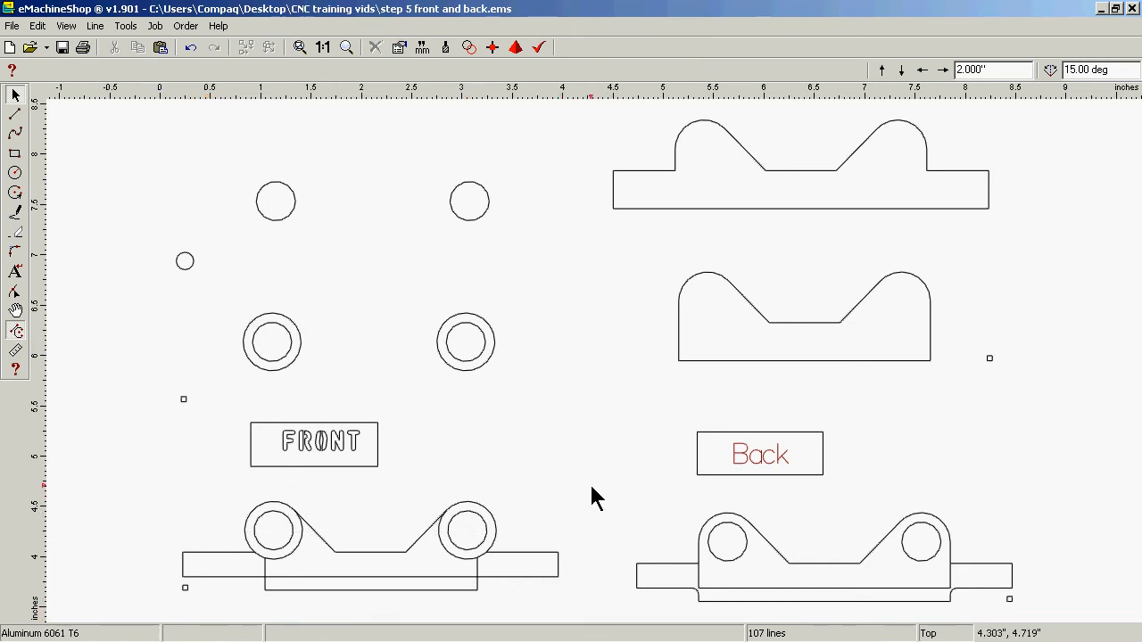
click(345, 590)
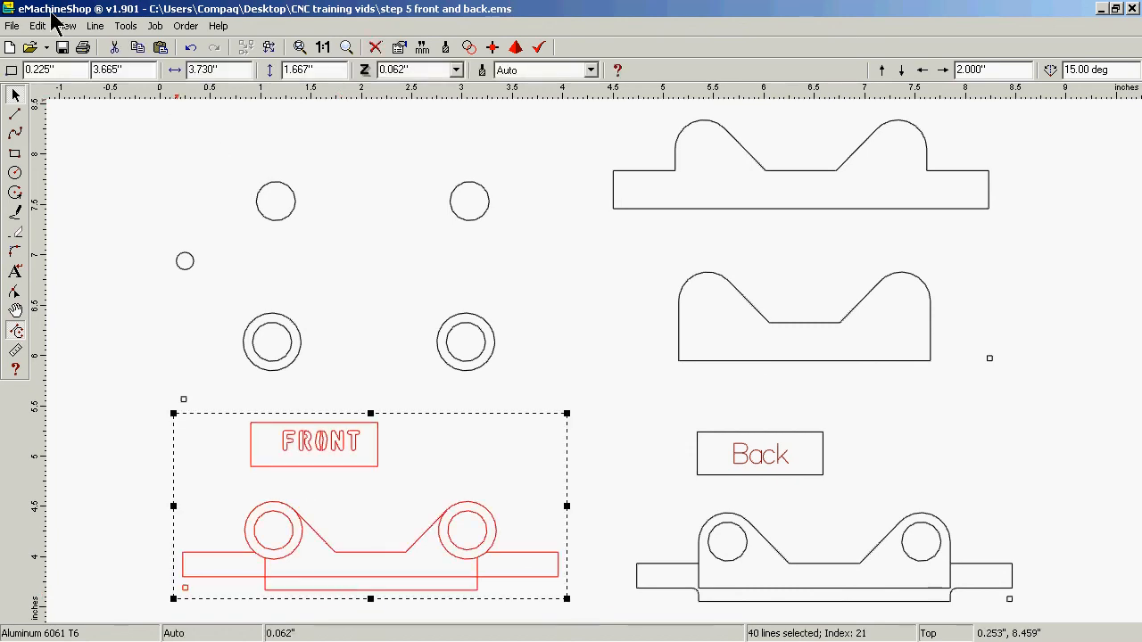
click(95, 27)
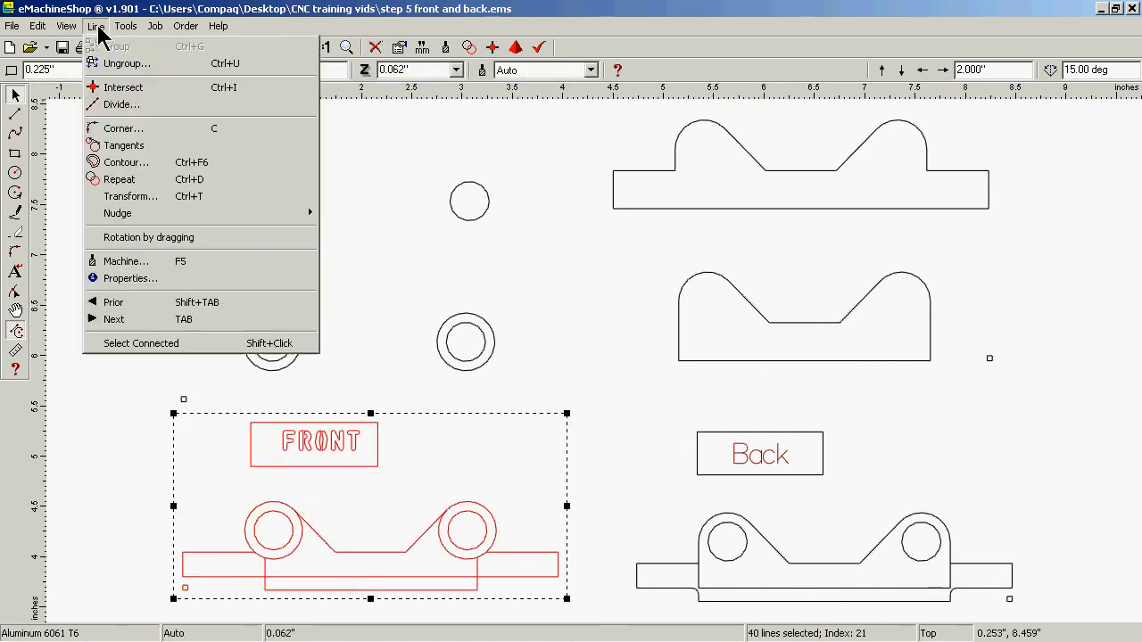
click(125, 64)
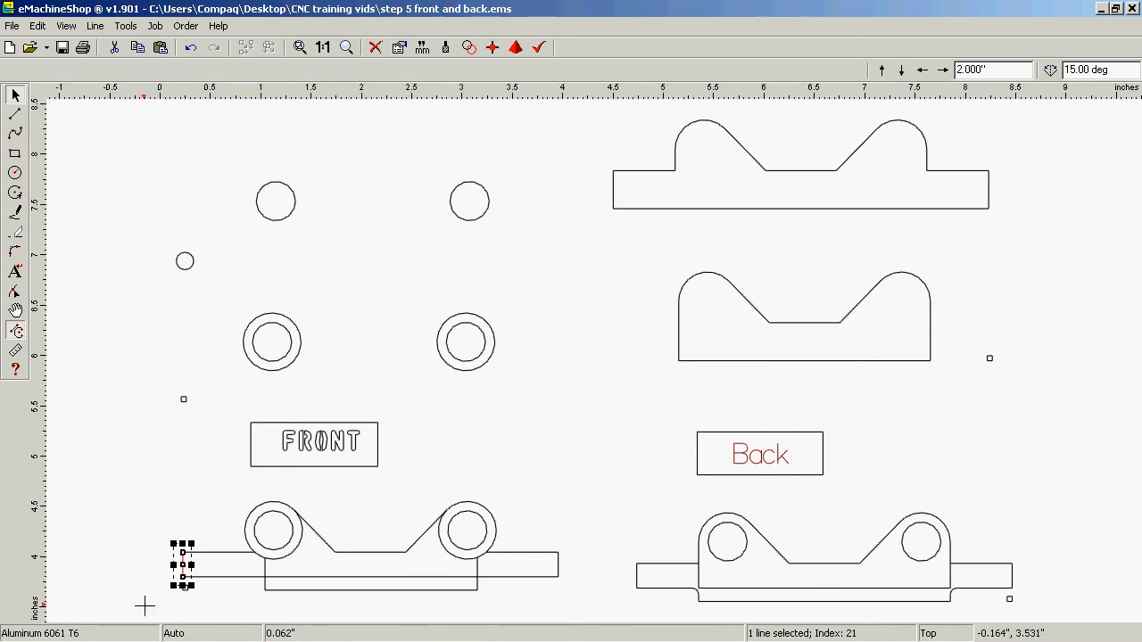
Copy all the Front view's lines without its label
drag(145, 606, 581, 499)
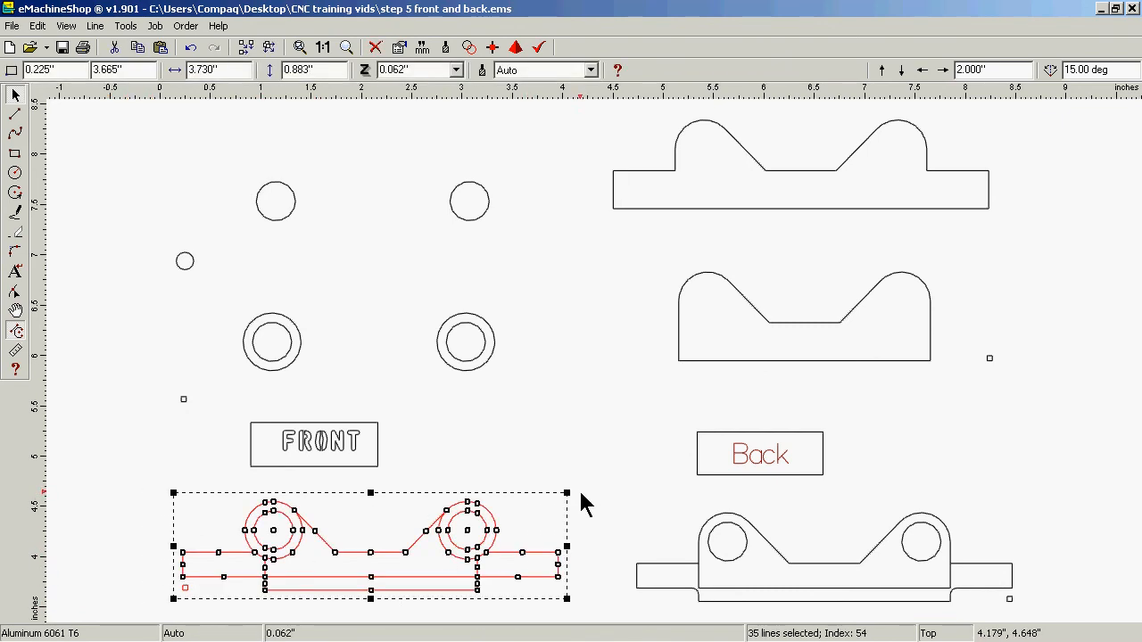
right_click(388, 552)
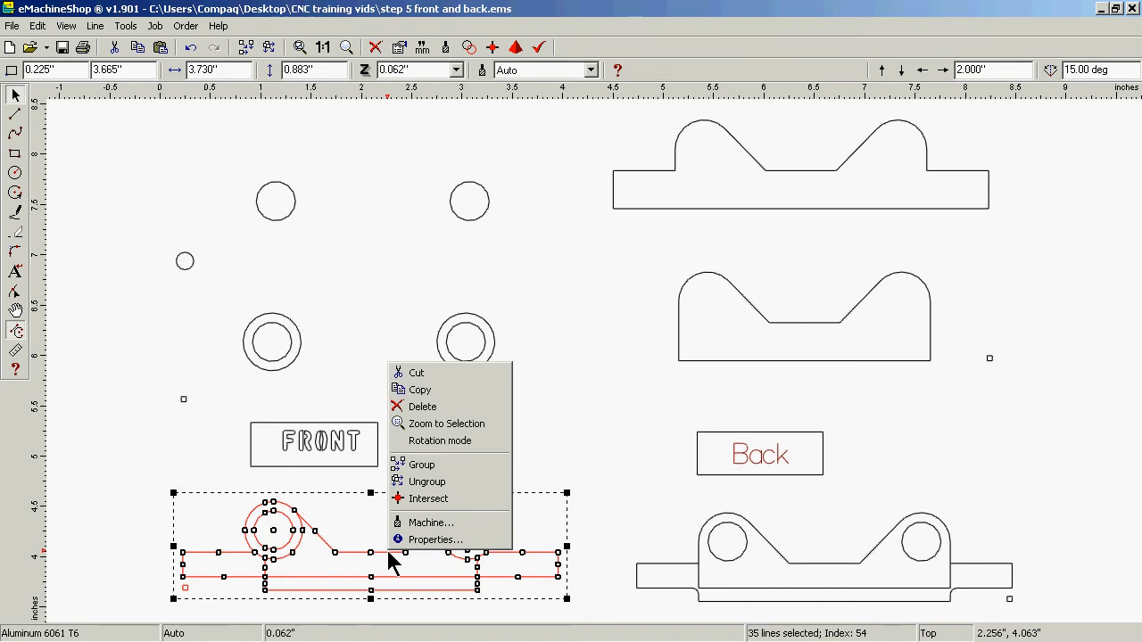
click(457, 400)
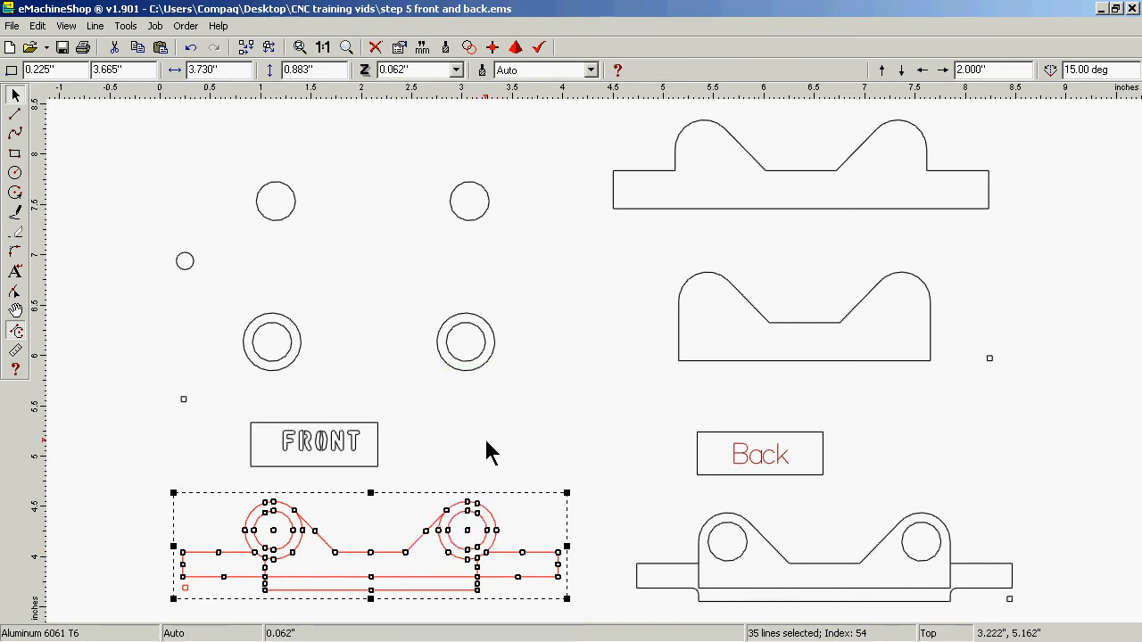
Group all the lines of the Front view without its label
click(163, 192)
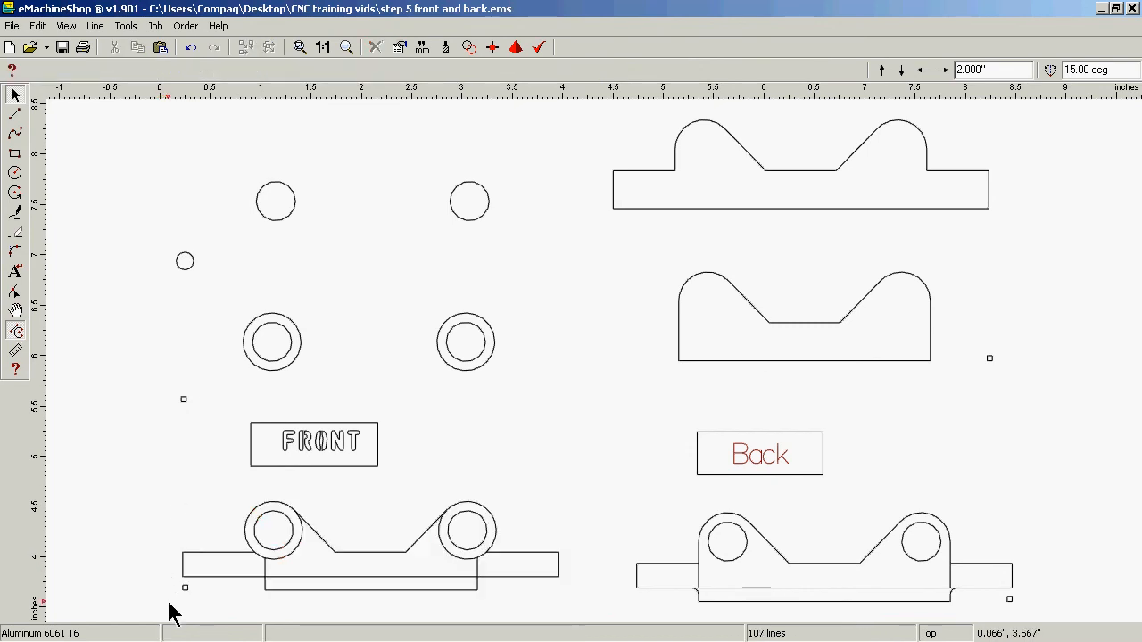
drag(169, 609, 580, 475)
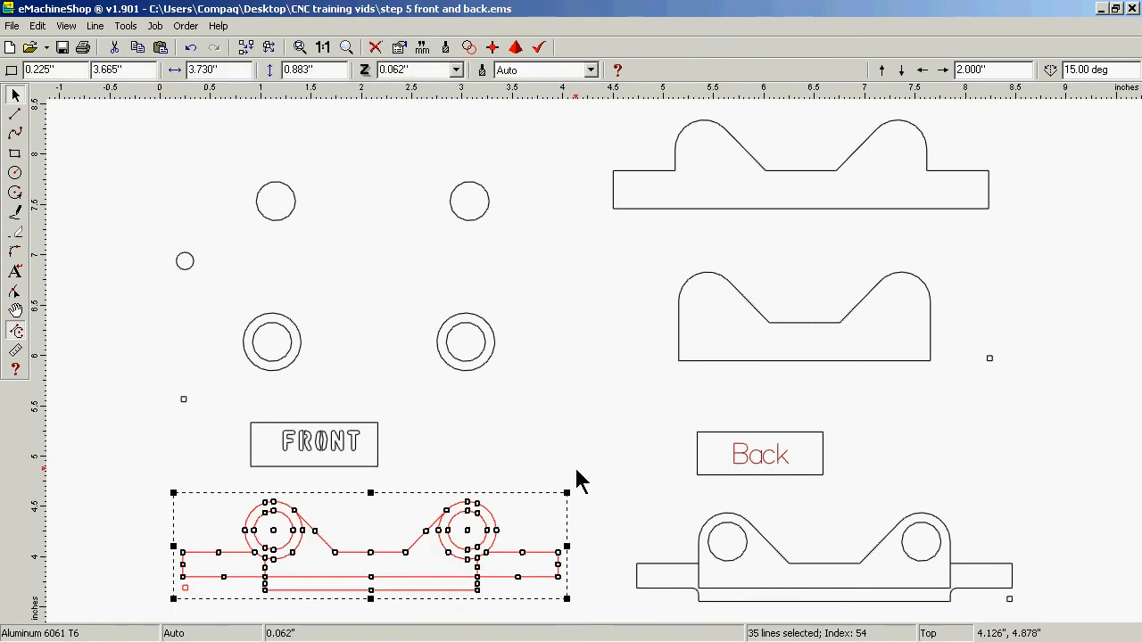
click(103, 27)
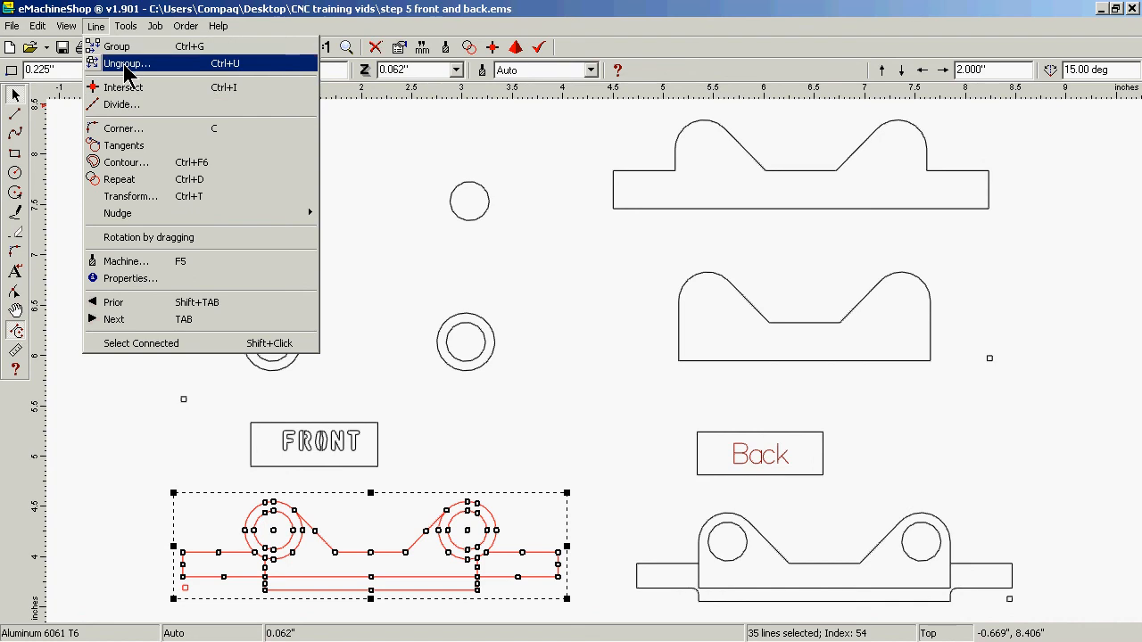
click(122, 50)
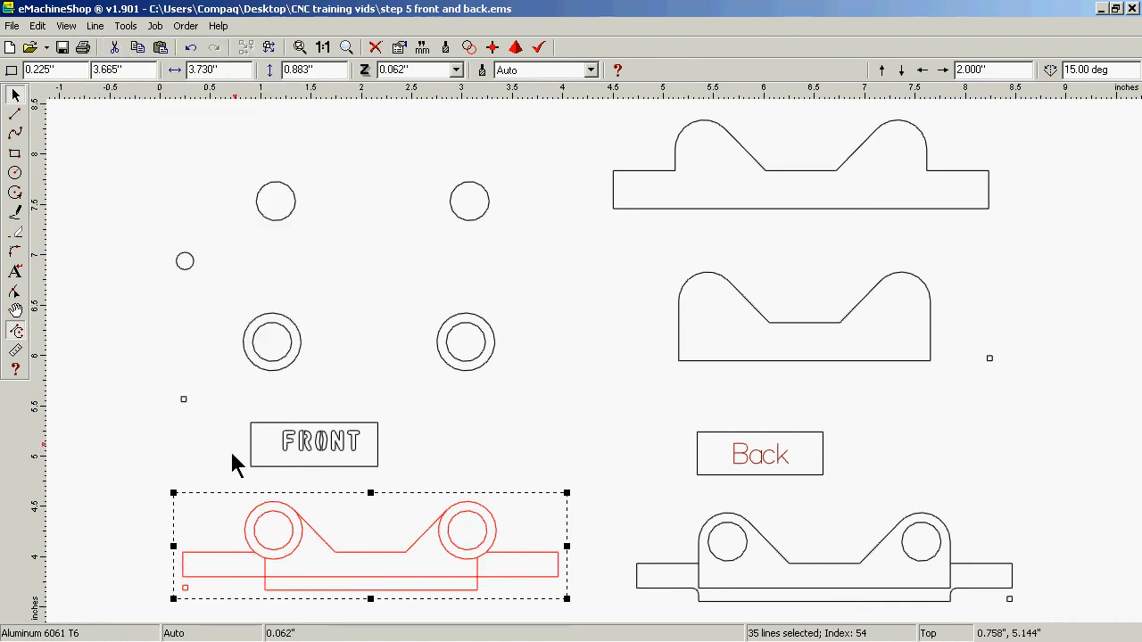
click(132, 450)
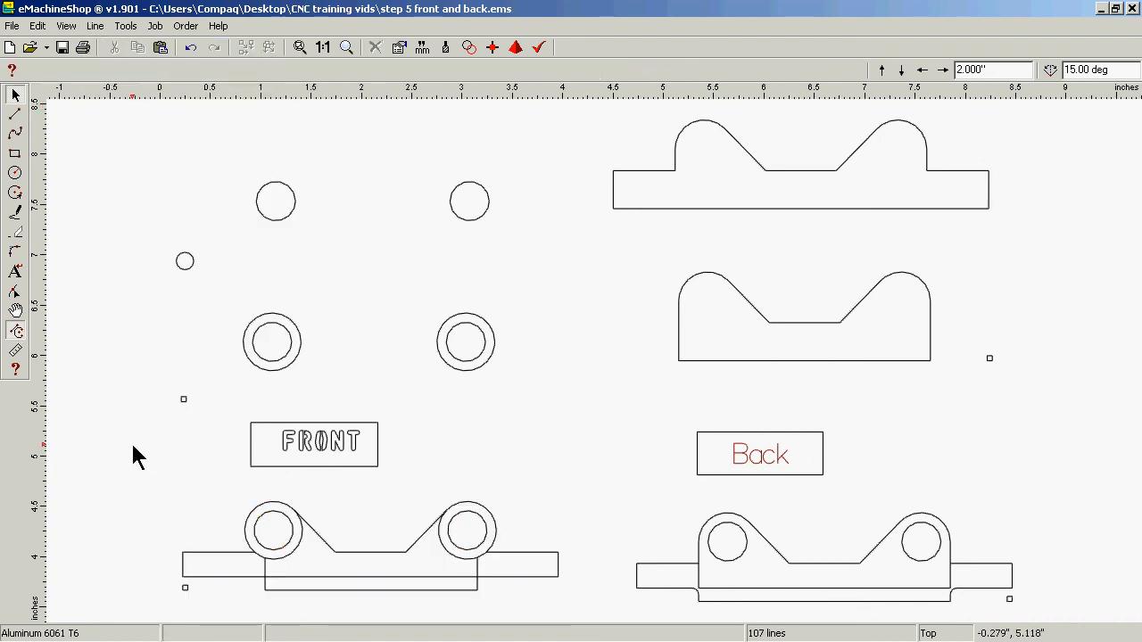
Duplicate the grouped Front view and place the copy in the empty space left of the original
click(349, 553)
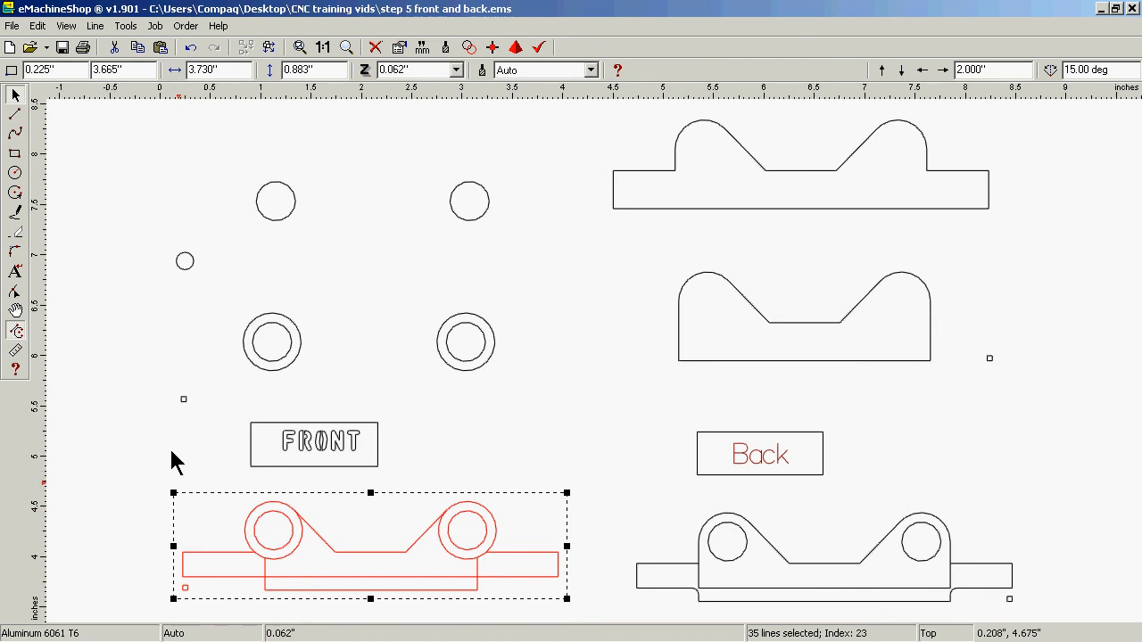
right_click(299, 523)
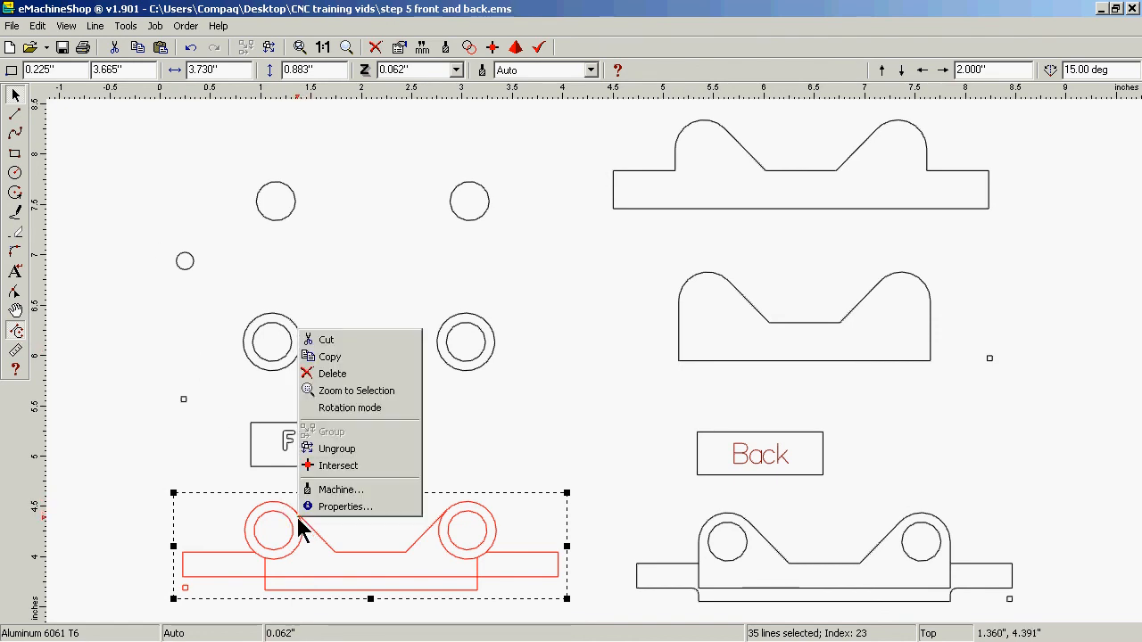
click(331, 358)
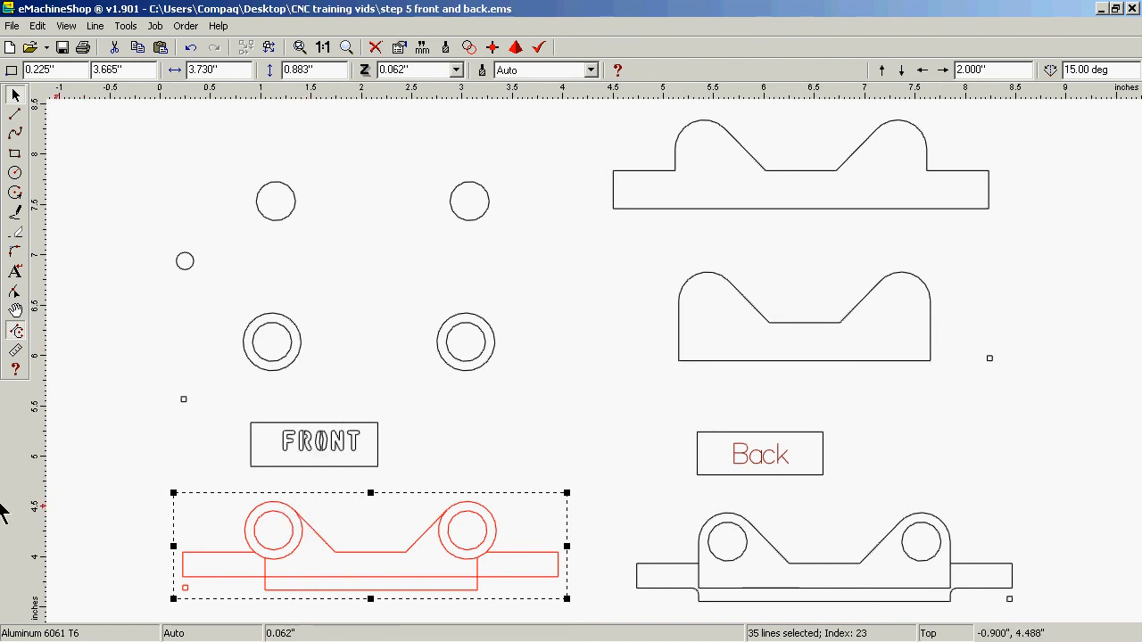
right_click(87, 446)
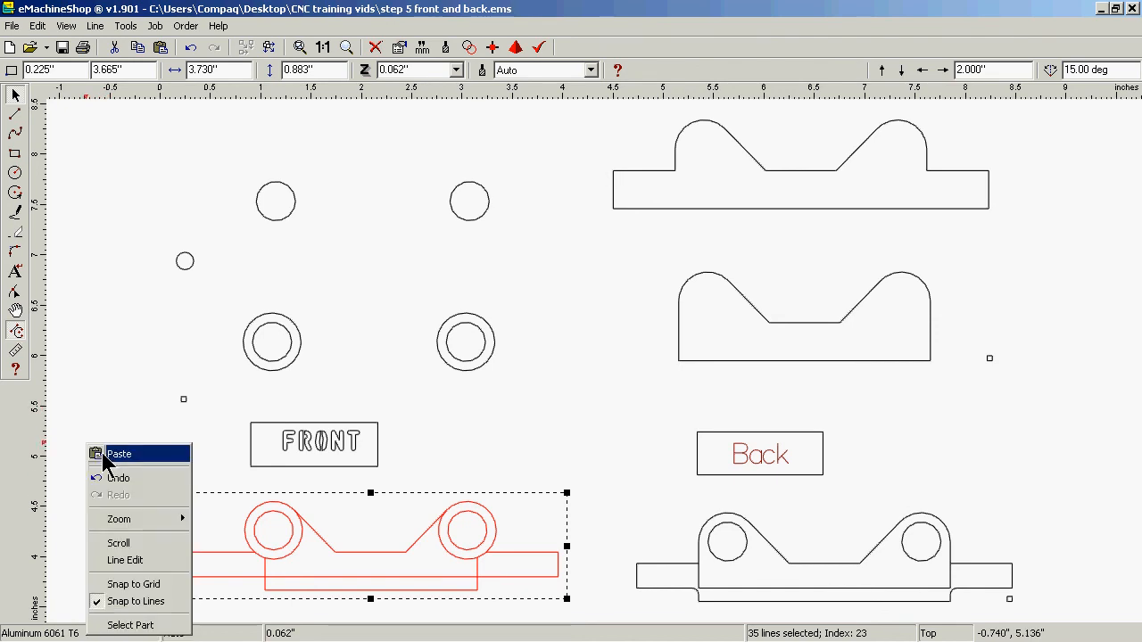
click(123, 385)
right_click(129, 504)
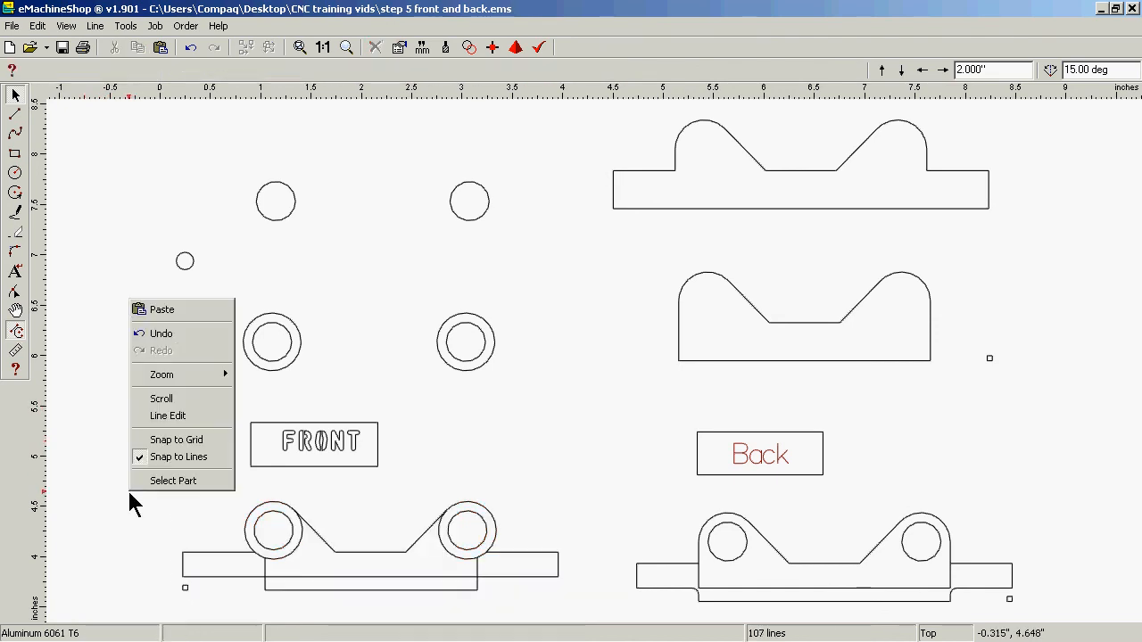
click(177, 313)
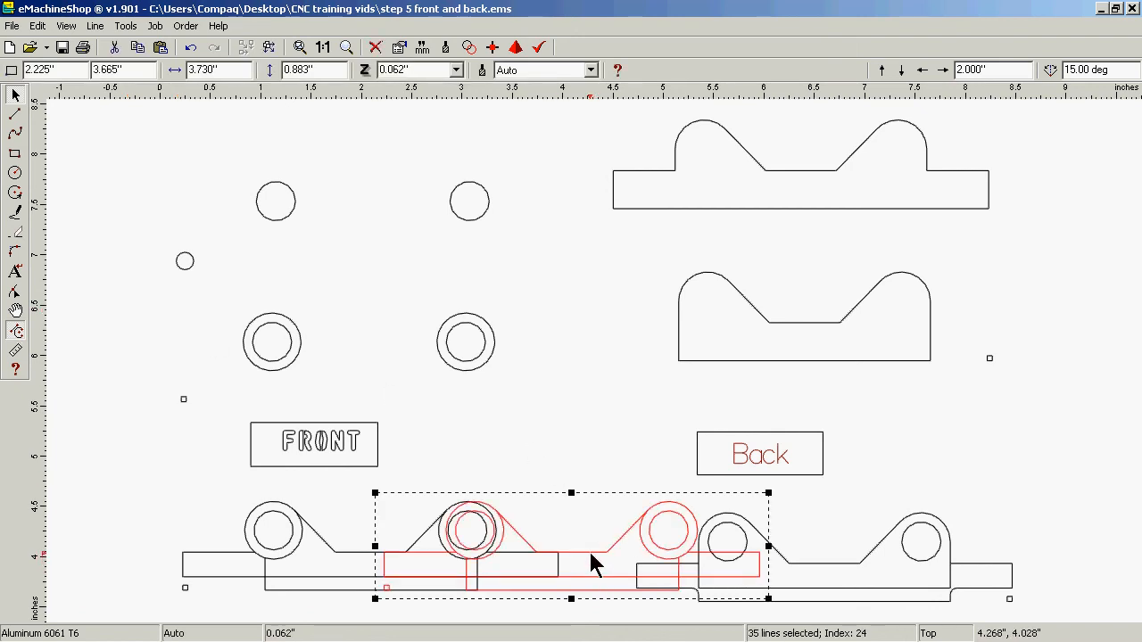
drag(593, 562, 155, 551)
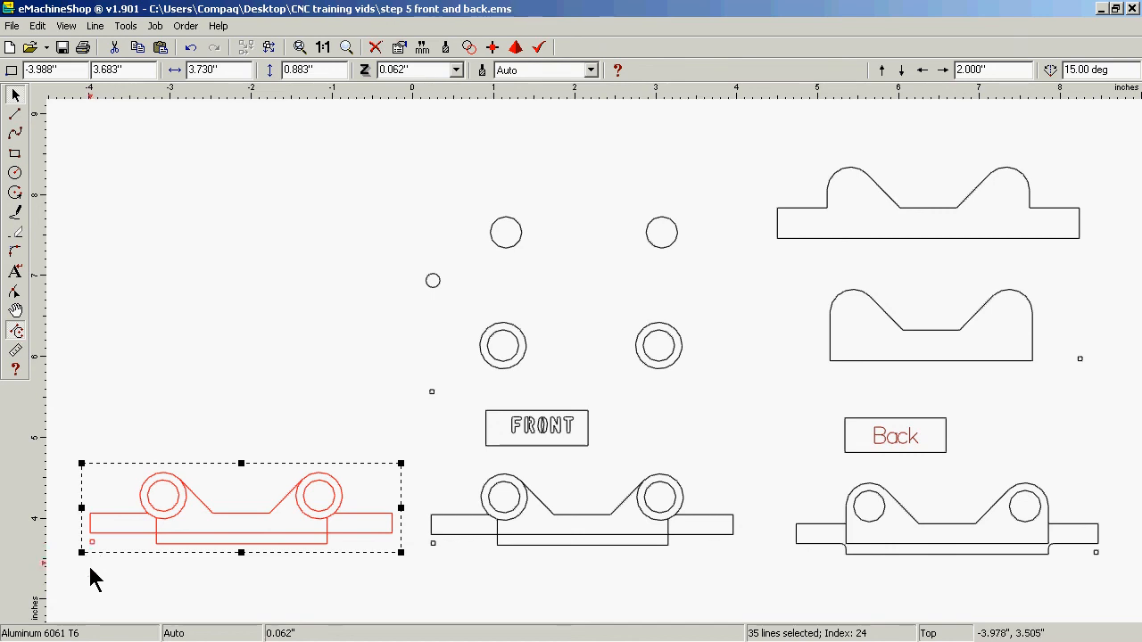
Ungroup the copied Front view and intersect all its lines
click(95, 26)
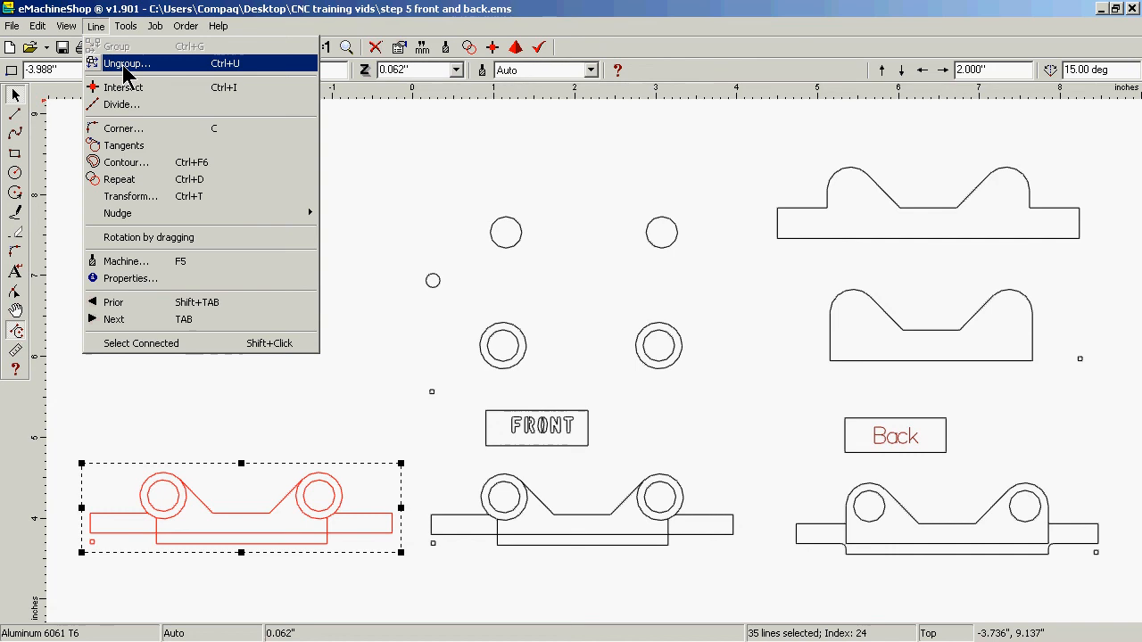
click(123, 61)
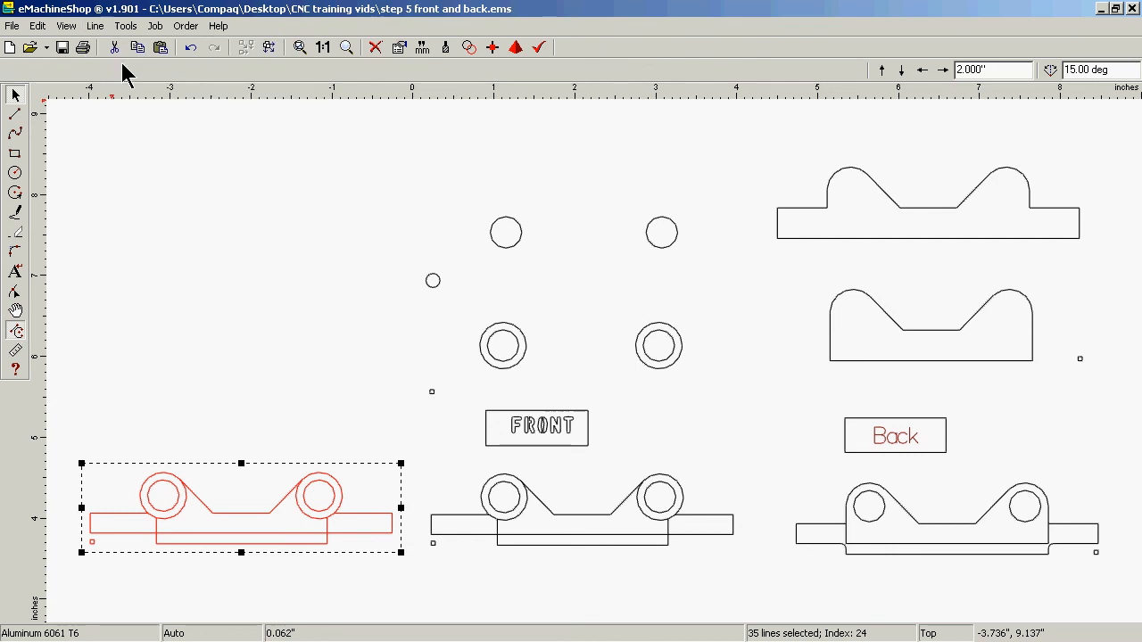
click(187, 403)
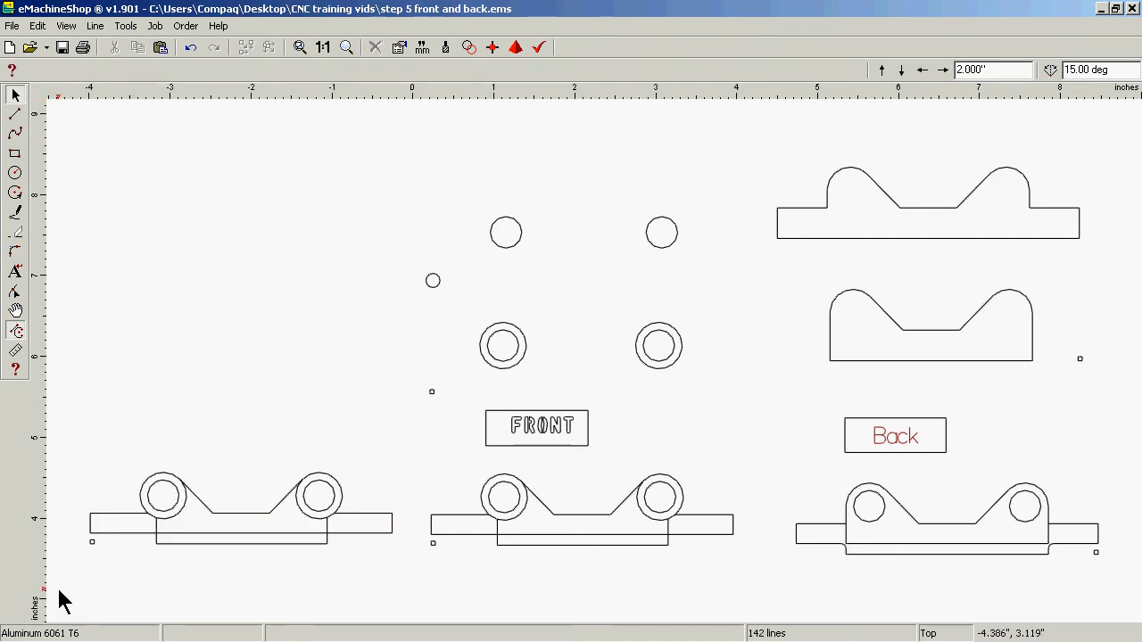
mouse_move(63, 584)
mouse_down()
mouse_move(288, 418)
mouse_move(400, 426)
mouse_move(402, 435)
mouse_up()
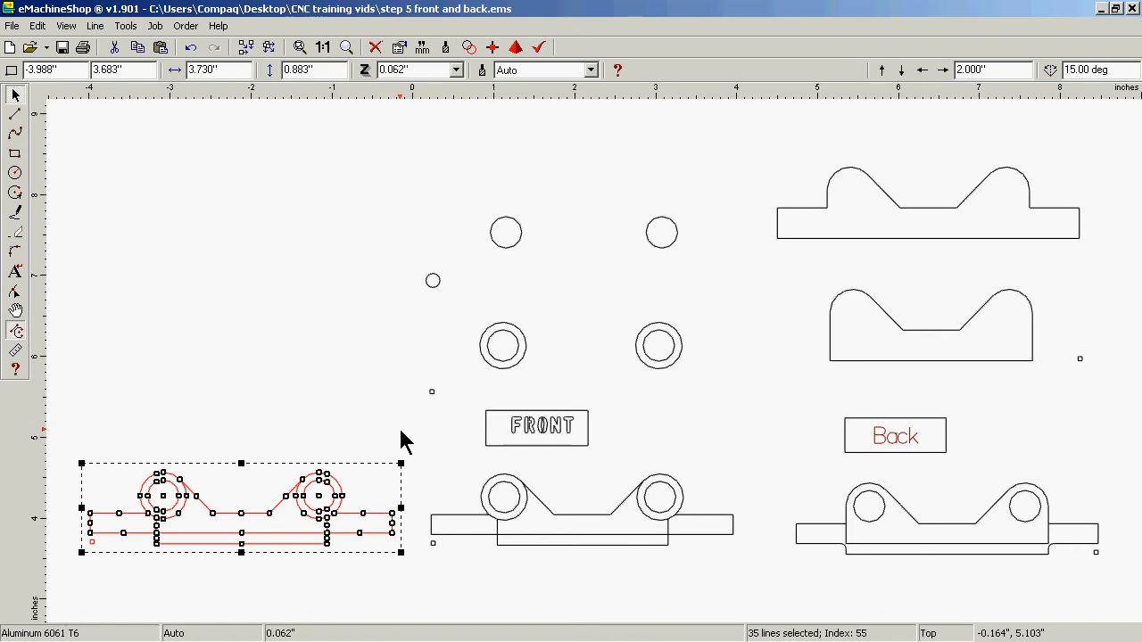
click(95, 27)
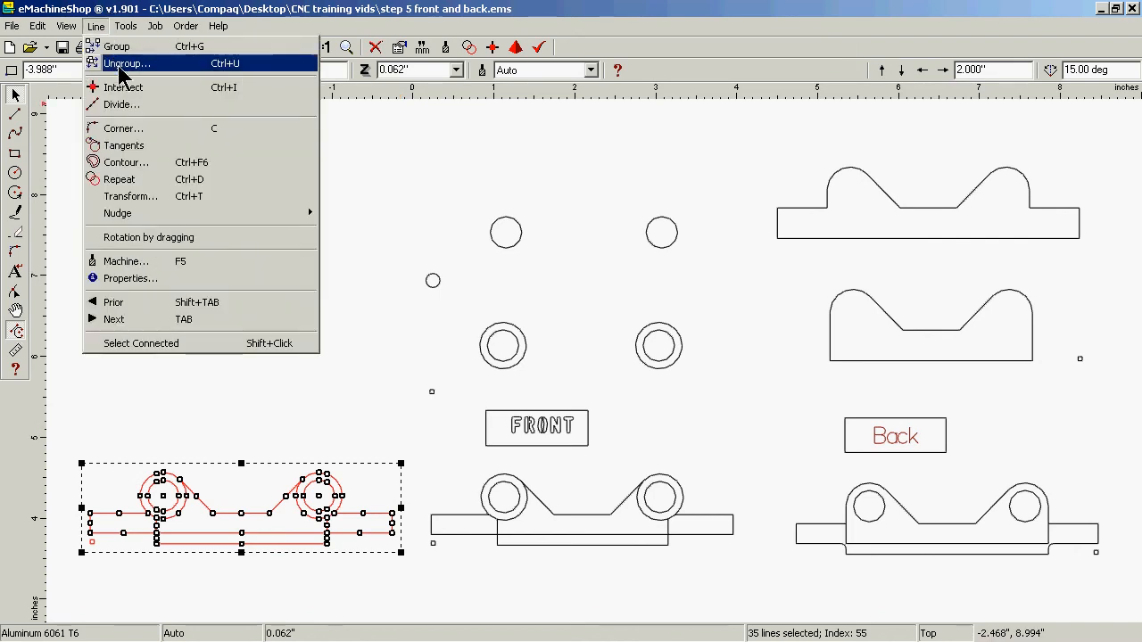
click(126, 88)
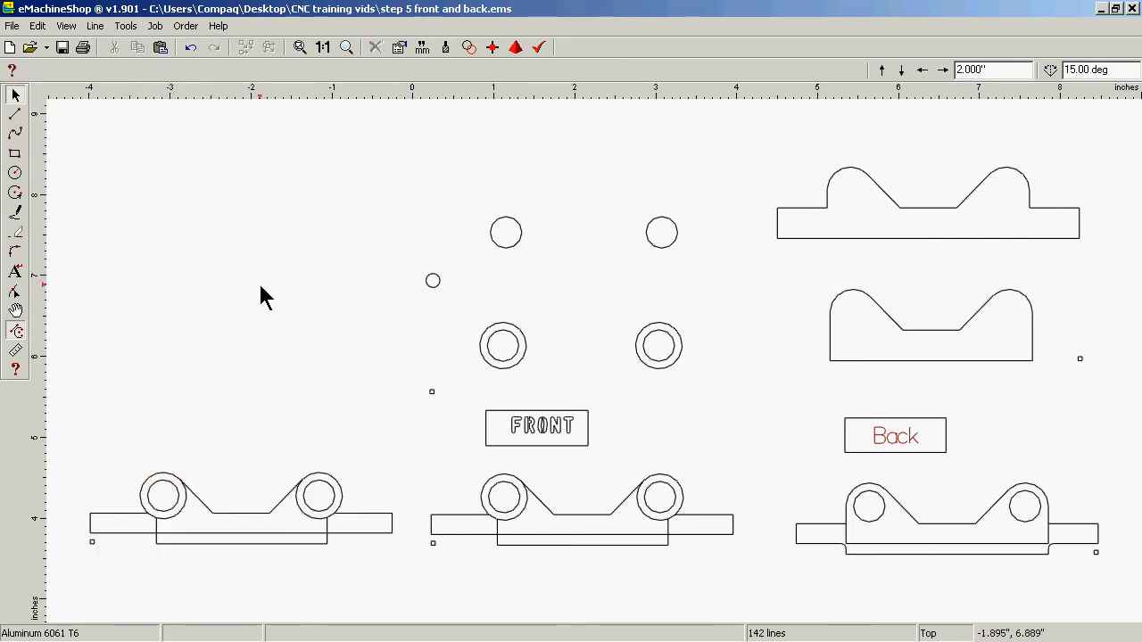
Delete the horizontal bar's left end in the copy, plus the bar's lower line crossing the central body
click(125, 539)
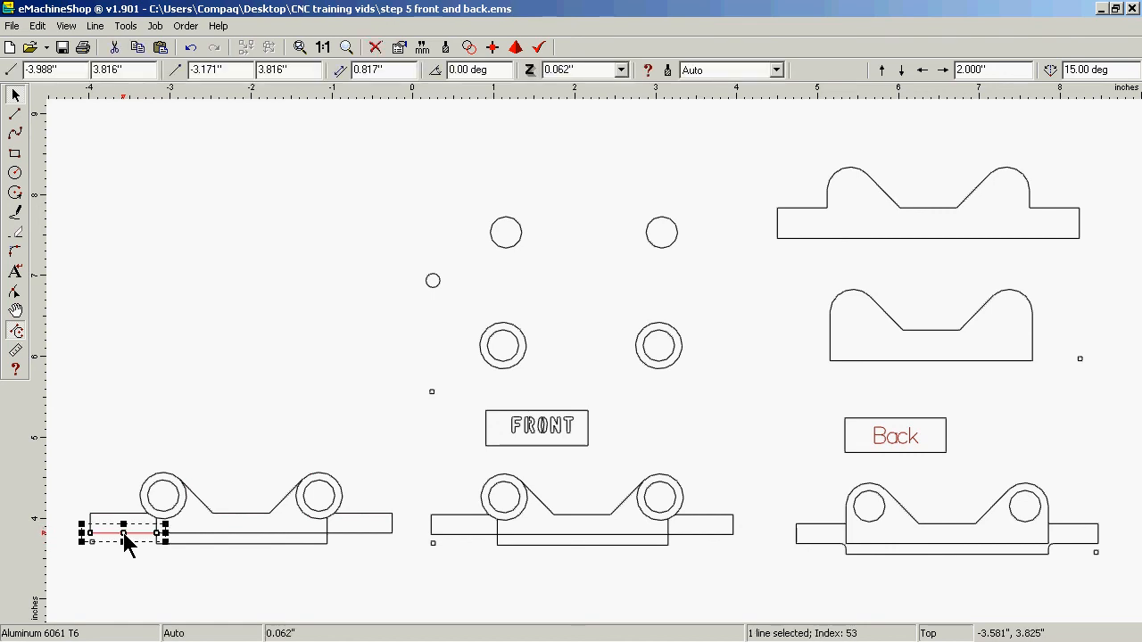
key(Delete)
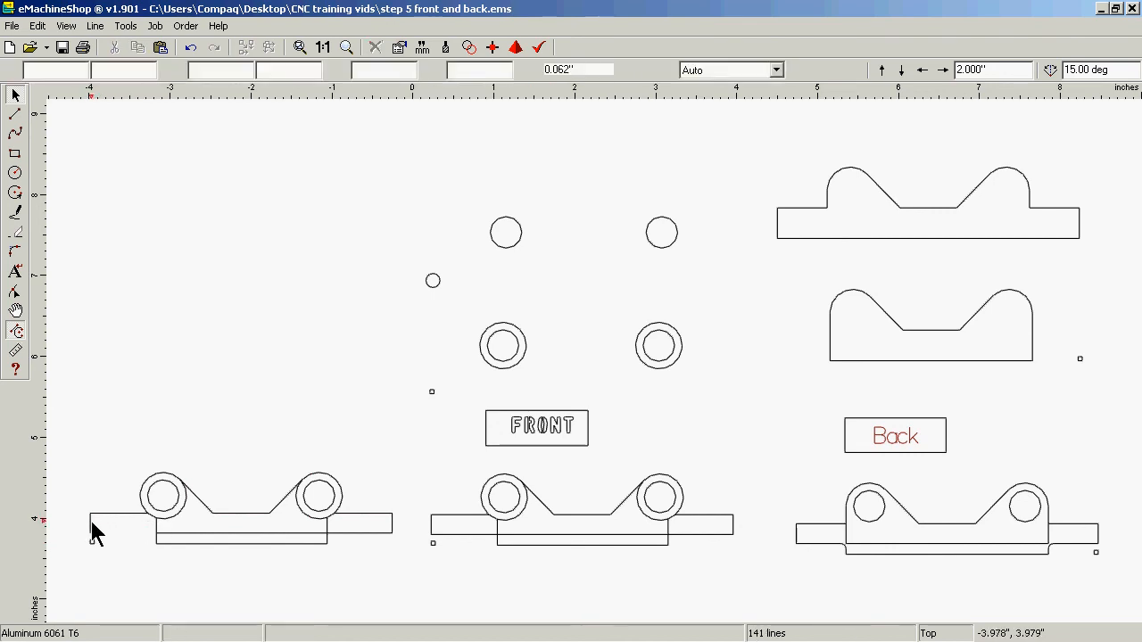
click(91, 528)
key(Delete)
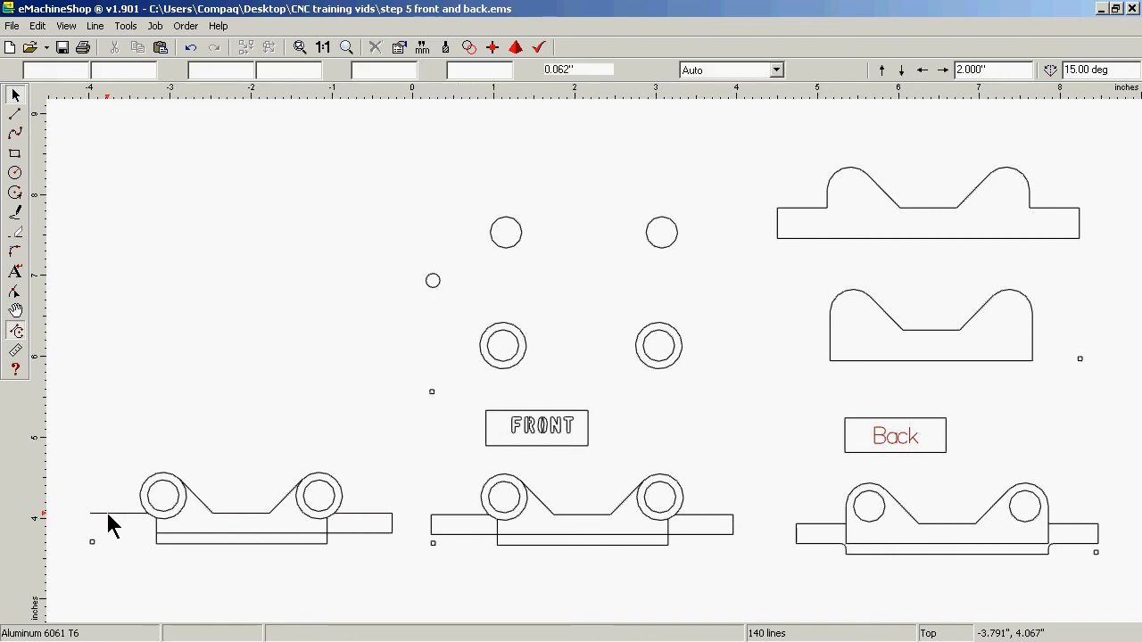
click(108, 514)
key(Delete)
click(196, 536)
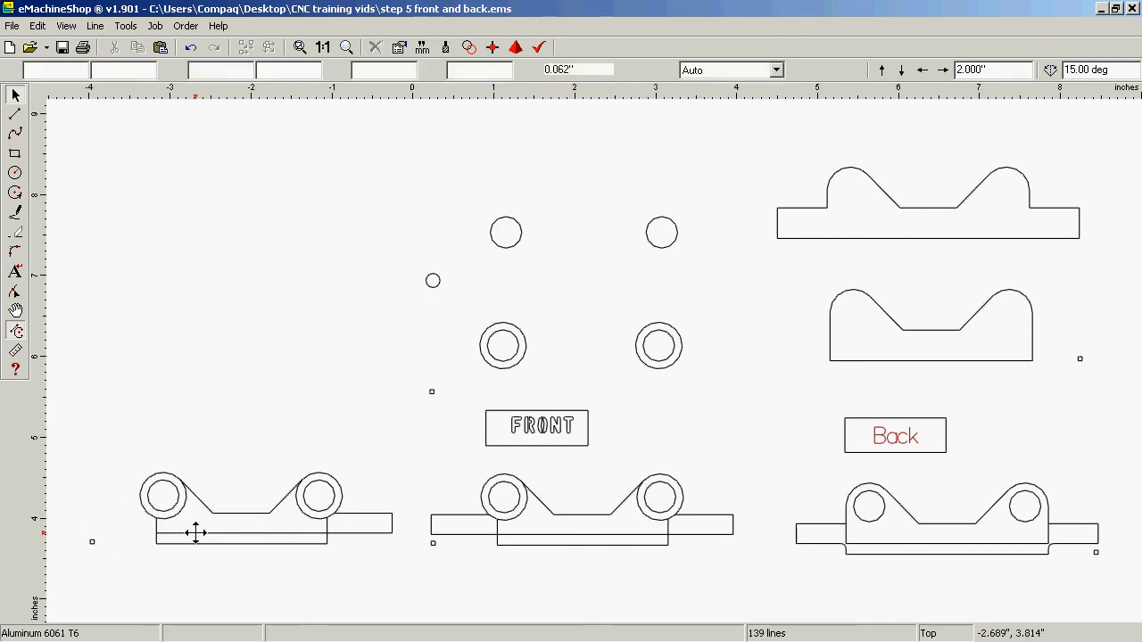
key(Delete)
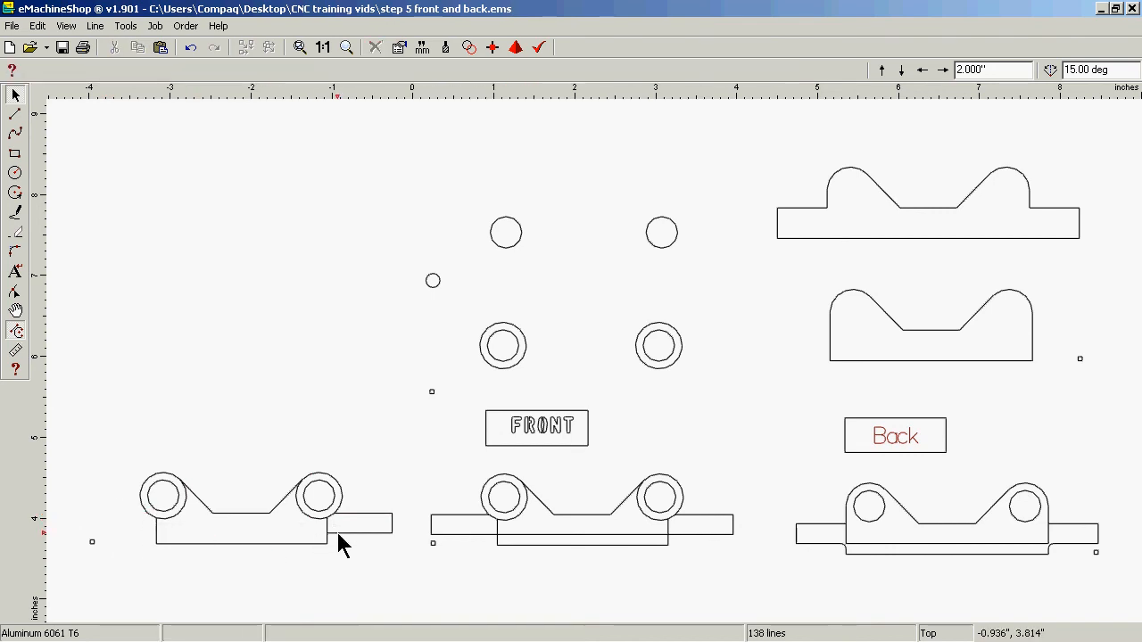
Delete the three lines forming the horizontal bar's right end in the copy
click(339, 534)
key(Delete)
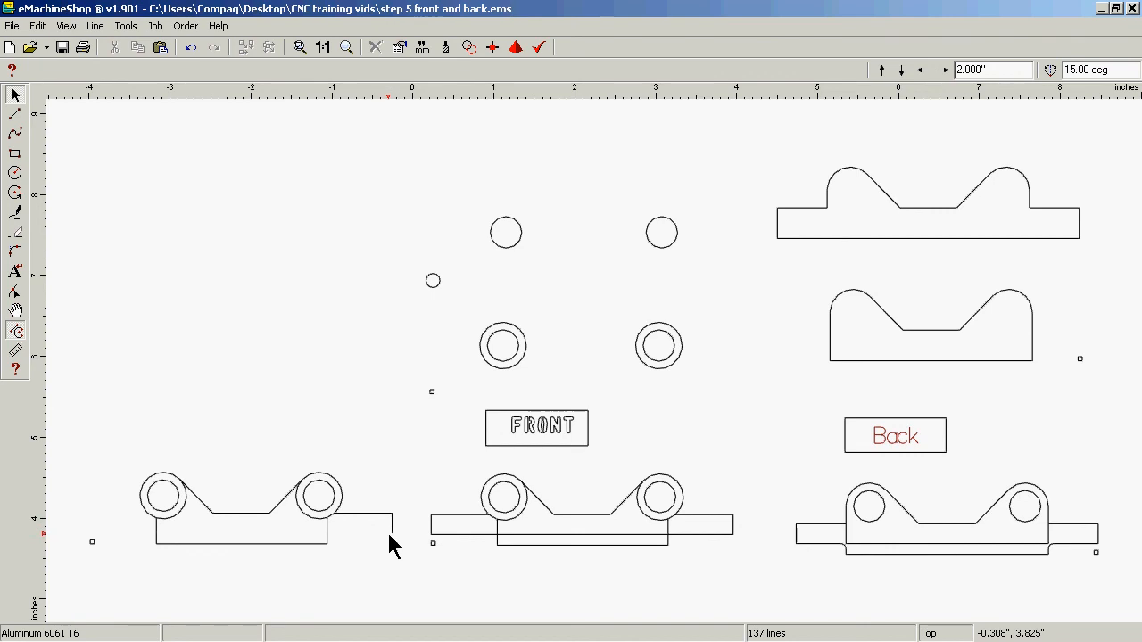
drag(375, 546, 405, 508)
key(Delete)
click(379, 514)
key(Delete)
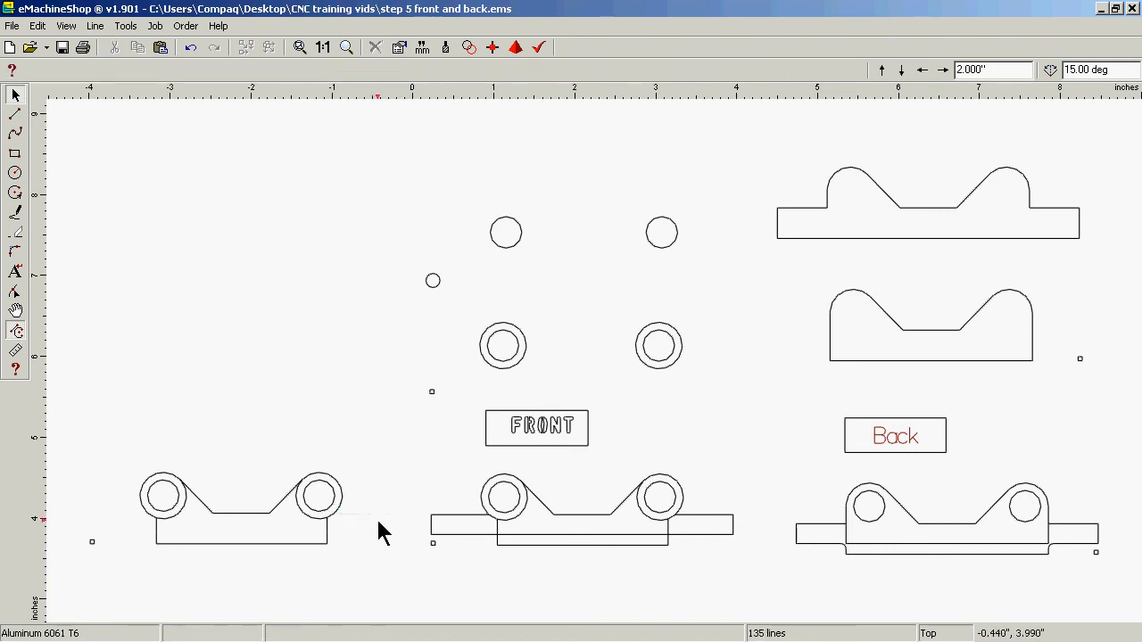
Delete the arcs of both outer circles that lie inside the copy's body, leaving one continuous double-hump outline
click(317, 528)
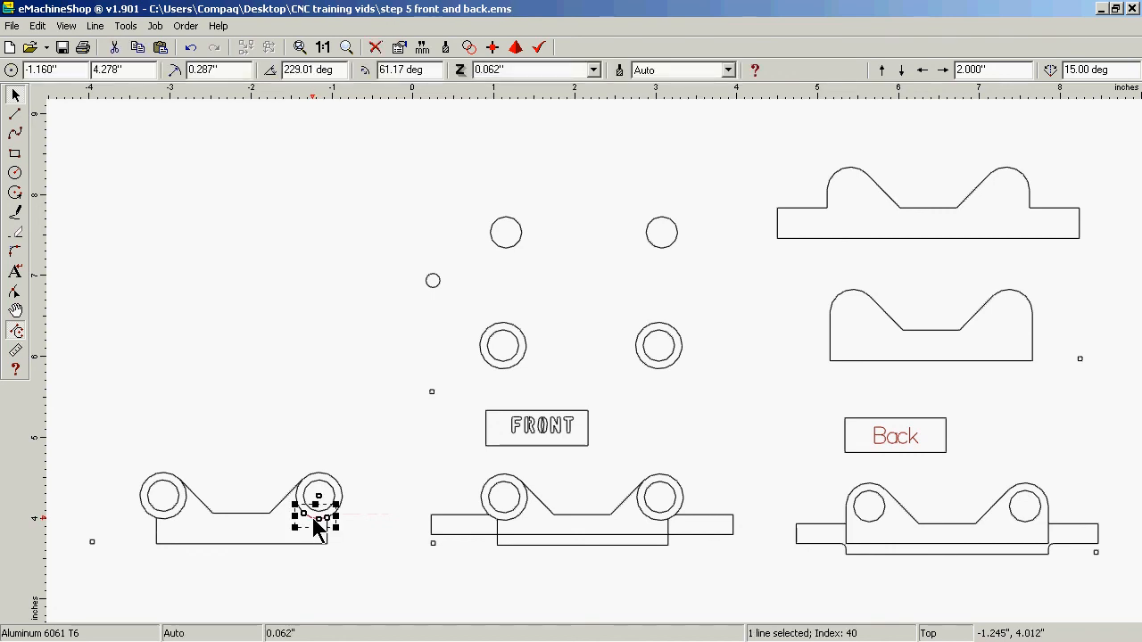
key(Delete)
click(298, 505)
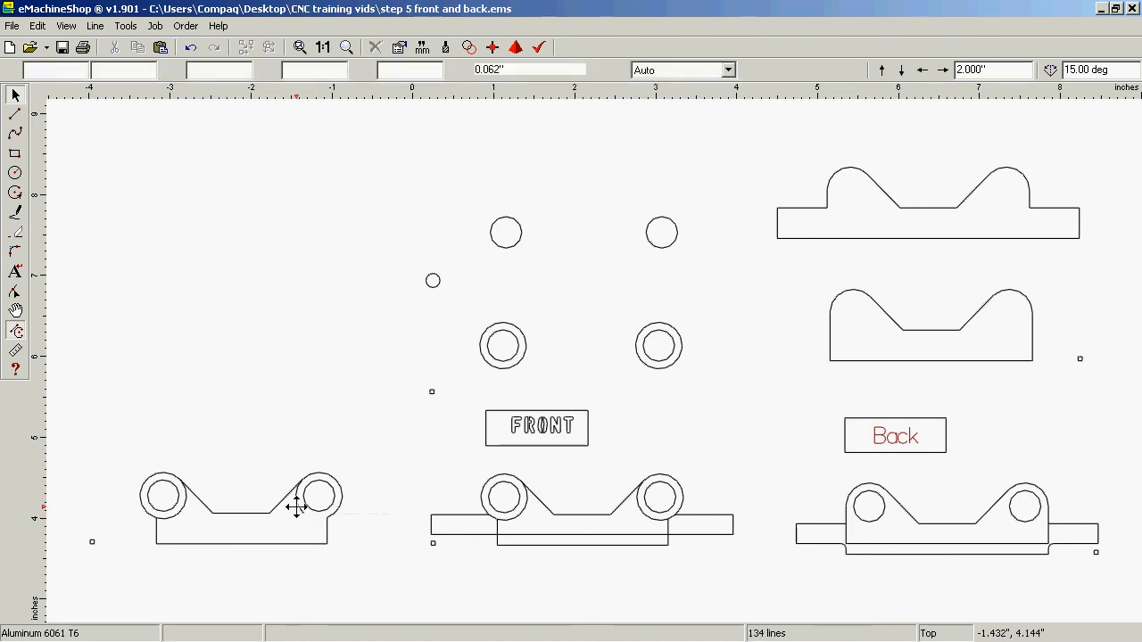
key(Delete)
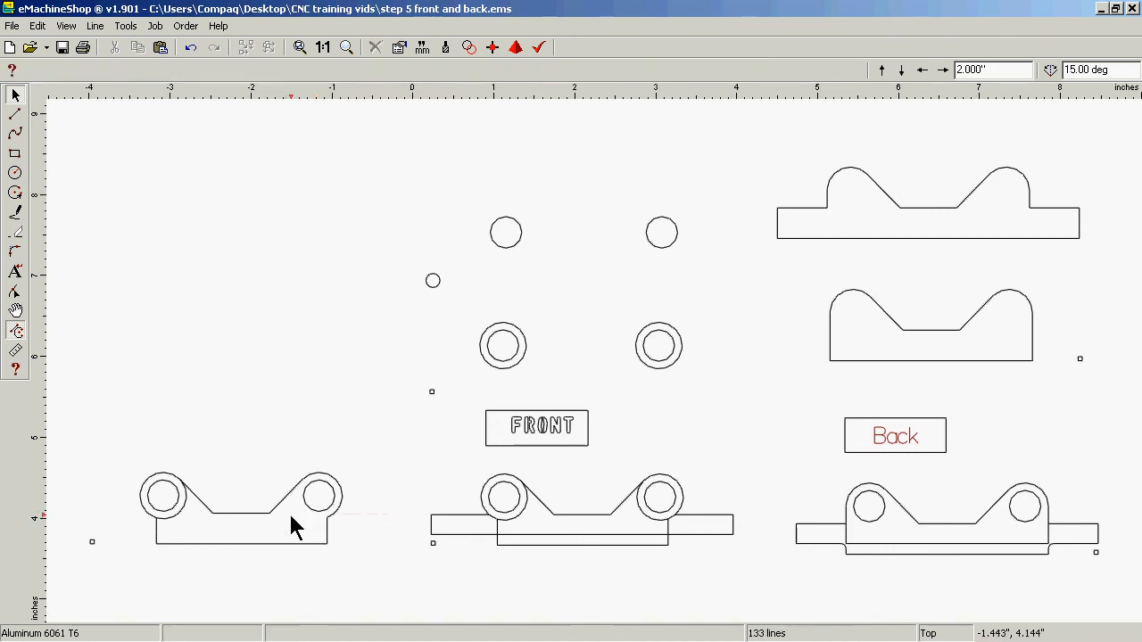
click(172, 527)
key(Delete)
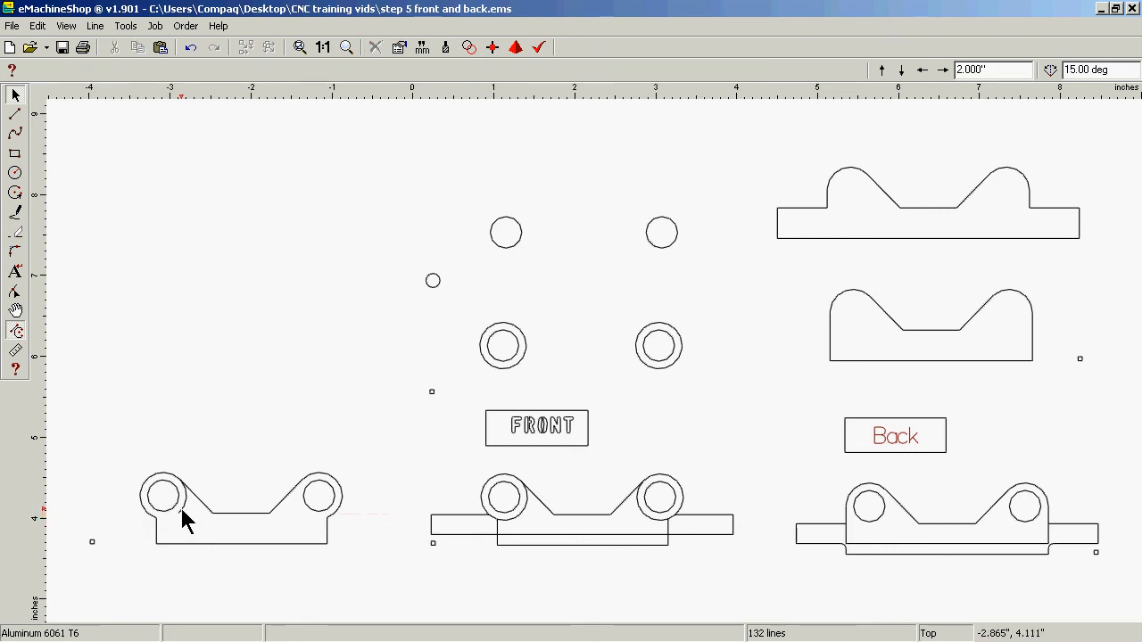
click(184, 521)
key(Delete)
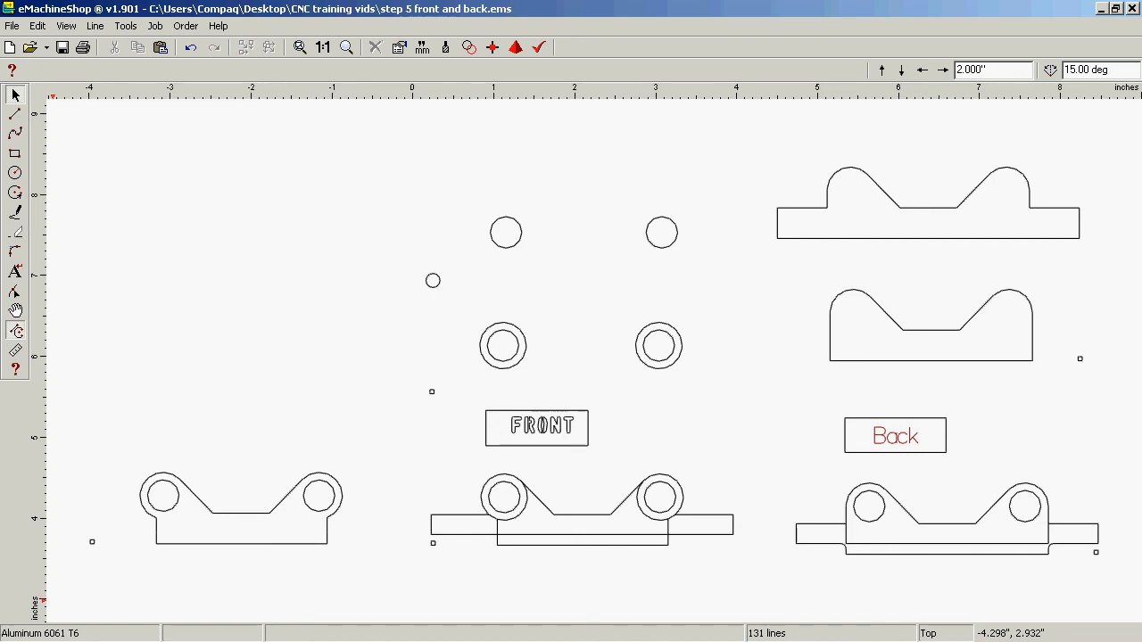
Check the physical rocker base in Logitech Webcam Software, return to eMachineShop and save the drawing
key(alt+Tab)
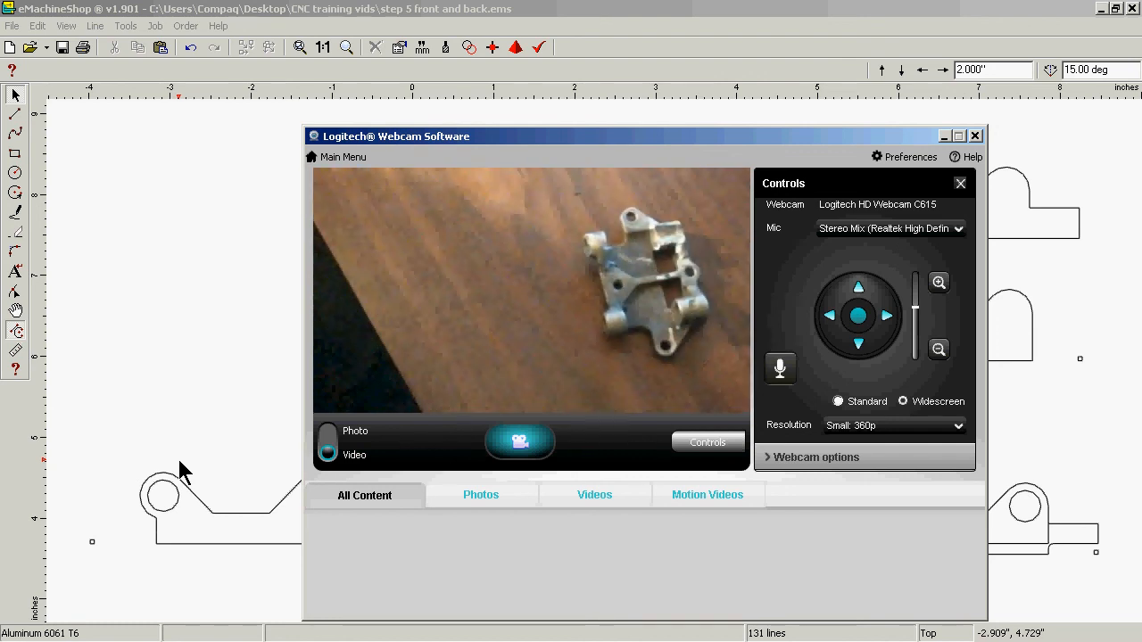
click(267, 245)
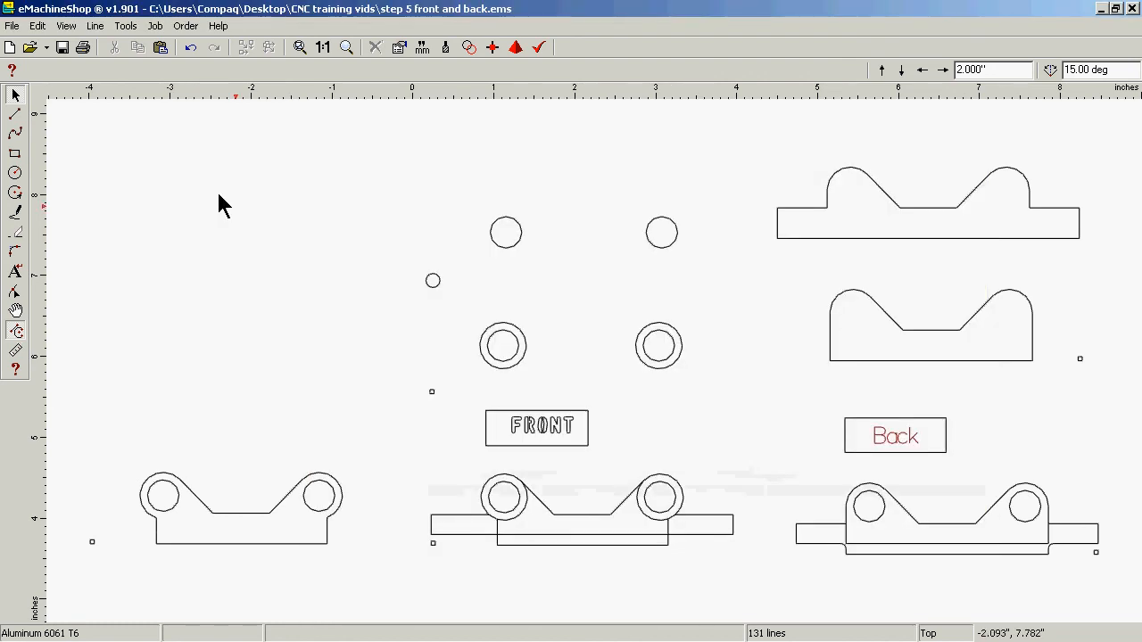
click(12, 26)
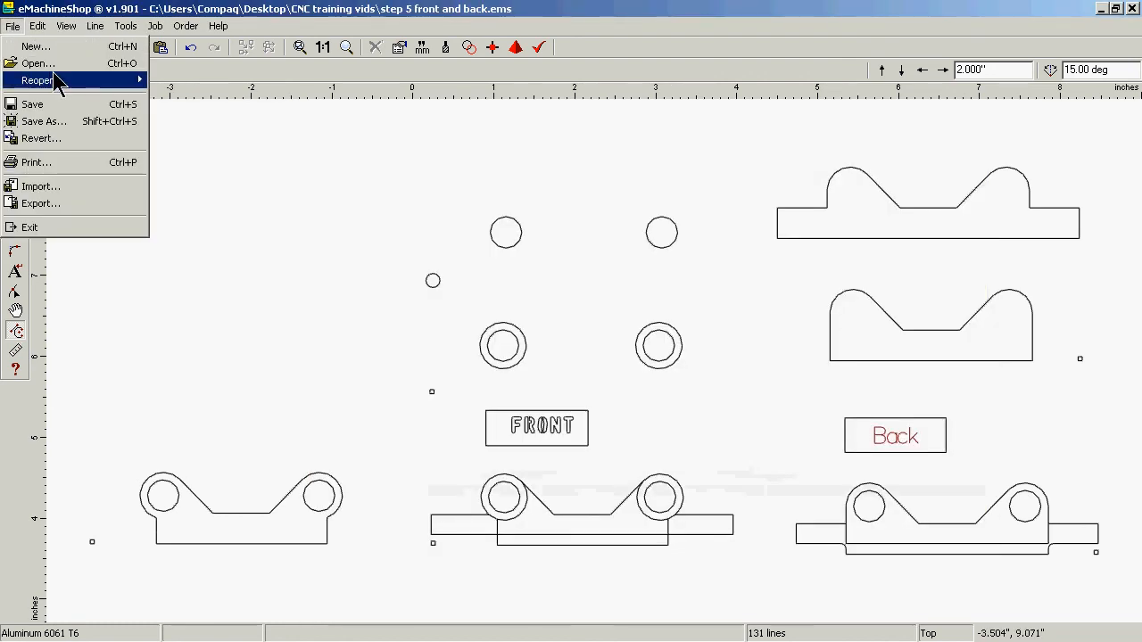
click(59, 107)
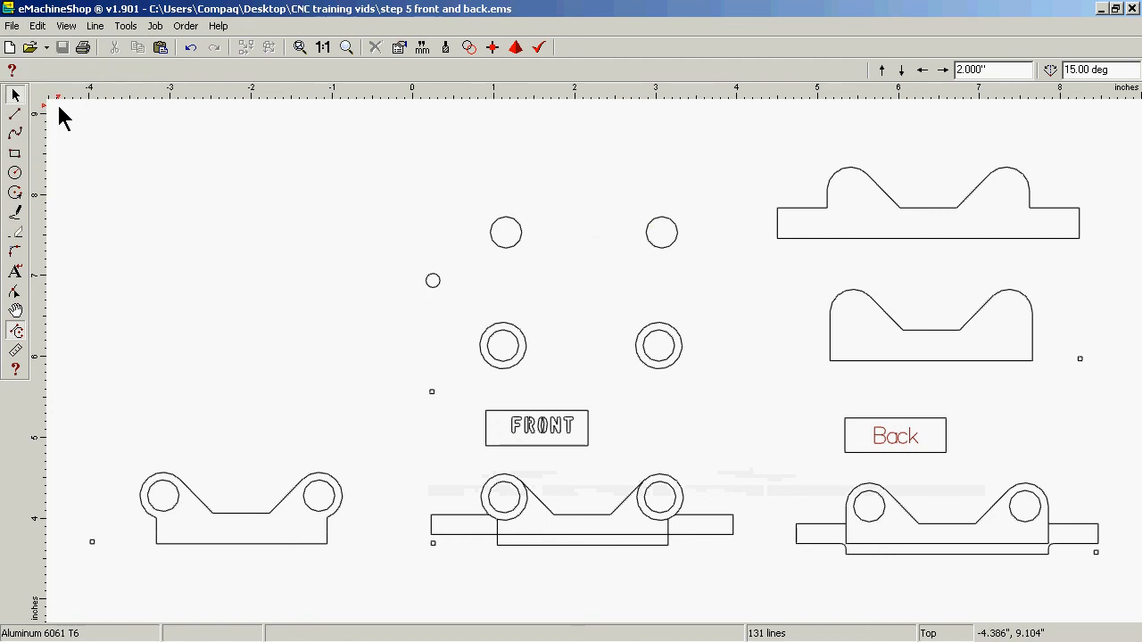